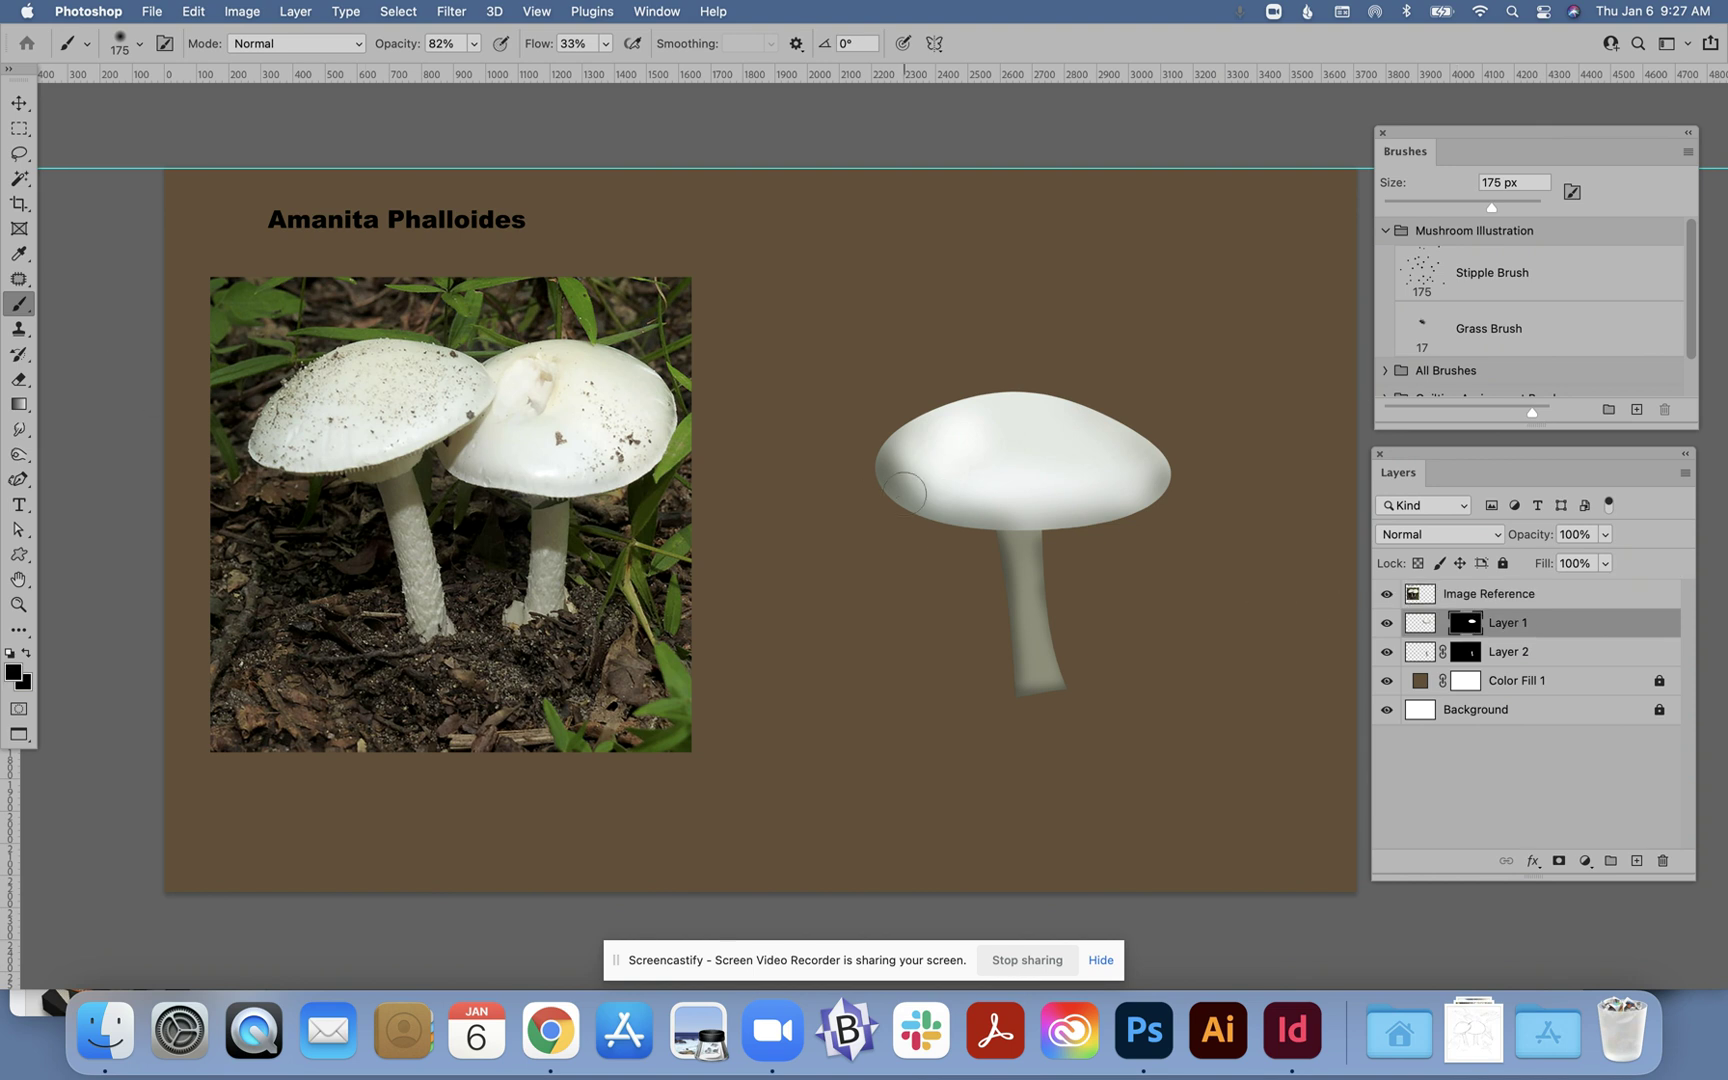
Brush soft shading onto the left part of the mushroom cap, undoing one stroke and repainting it.
mouse_move(937, 484)
left_mouse_down()
mouse_move(940, 503)
mouse_move(885, 475)
mouse_move(892, 457)
mouse_move(893, 502)
mouse_move(1012, 567)
mouse_move(935, 535)
mouse_move(902, 514)
mouse_move(1046, 545)
mouse_move(1020, 522)
mouse_move(978, 540)
mouse_move(993, 546)
left_mouse_up()
key("super+z")
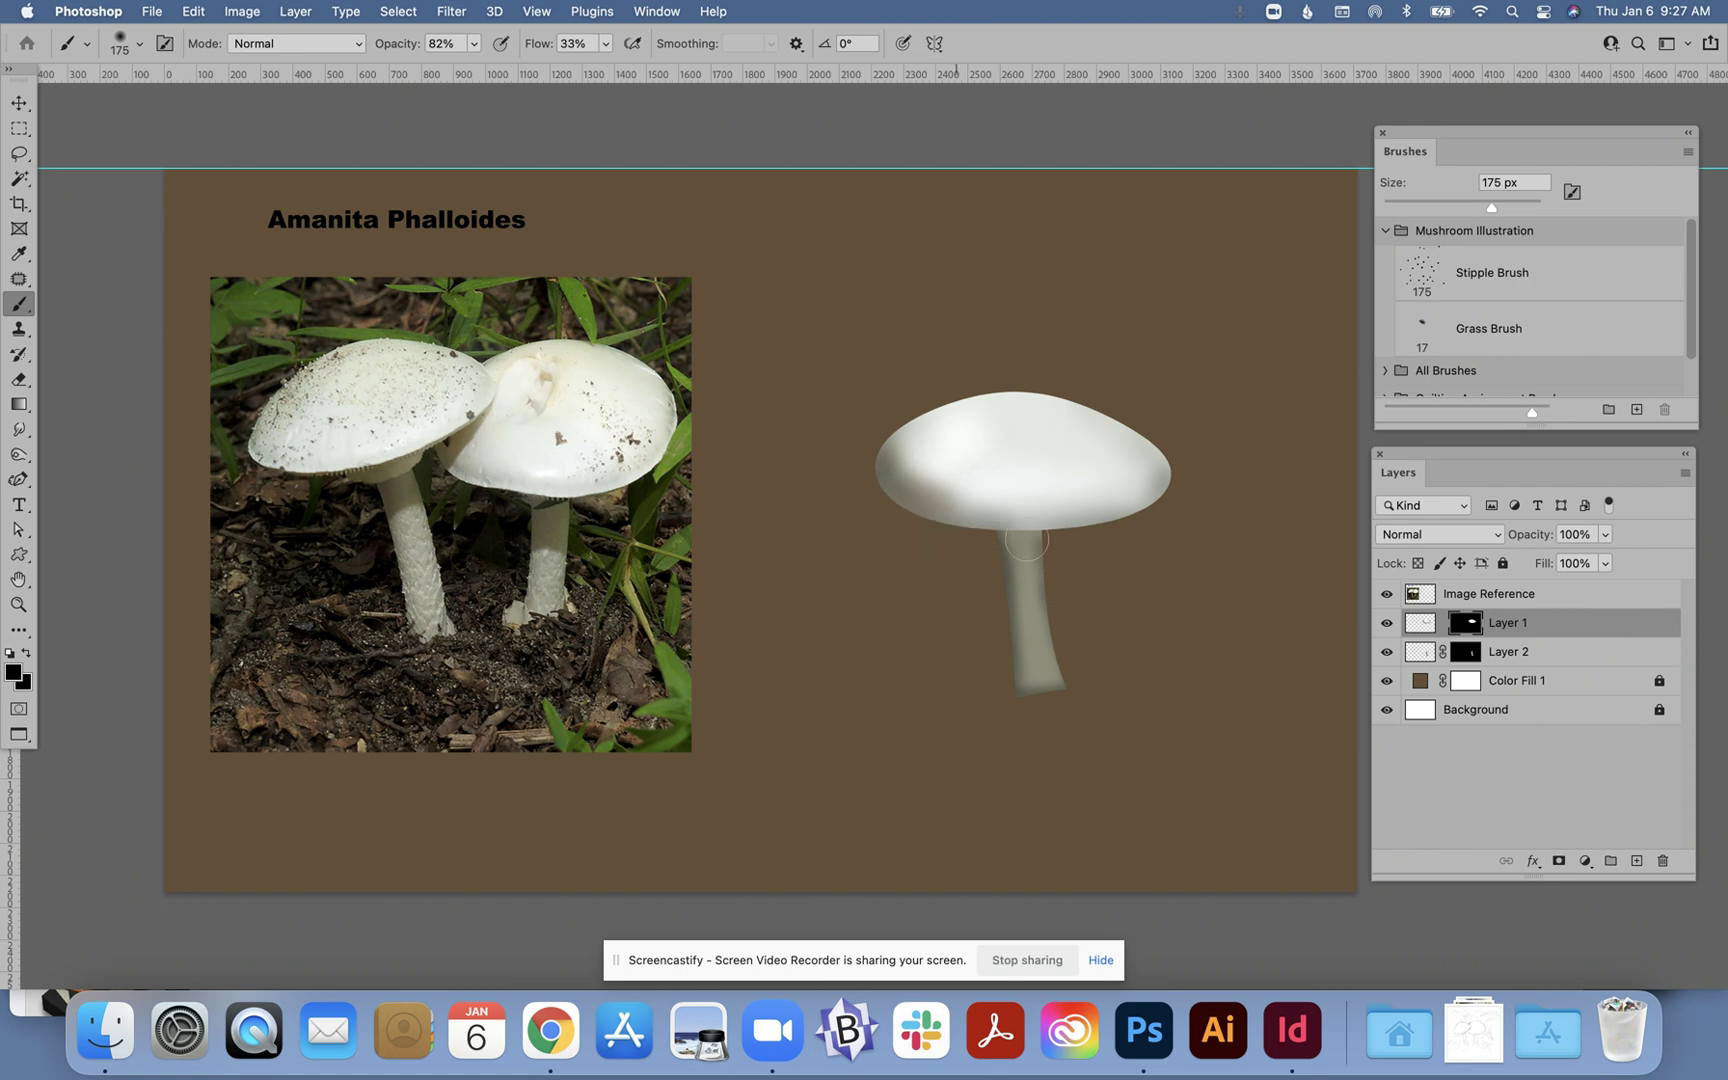
left_click_drag(927, 469, 941, 463)
Merge the cap layer (Layer 1) and the stem layer (Layer 2) into a single layer.
left_click(1589, 640)
left_click(1578, 656, "shift")
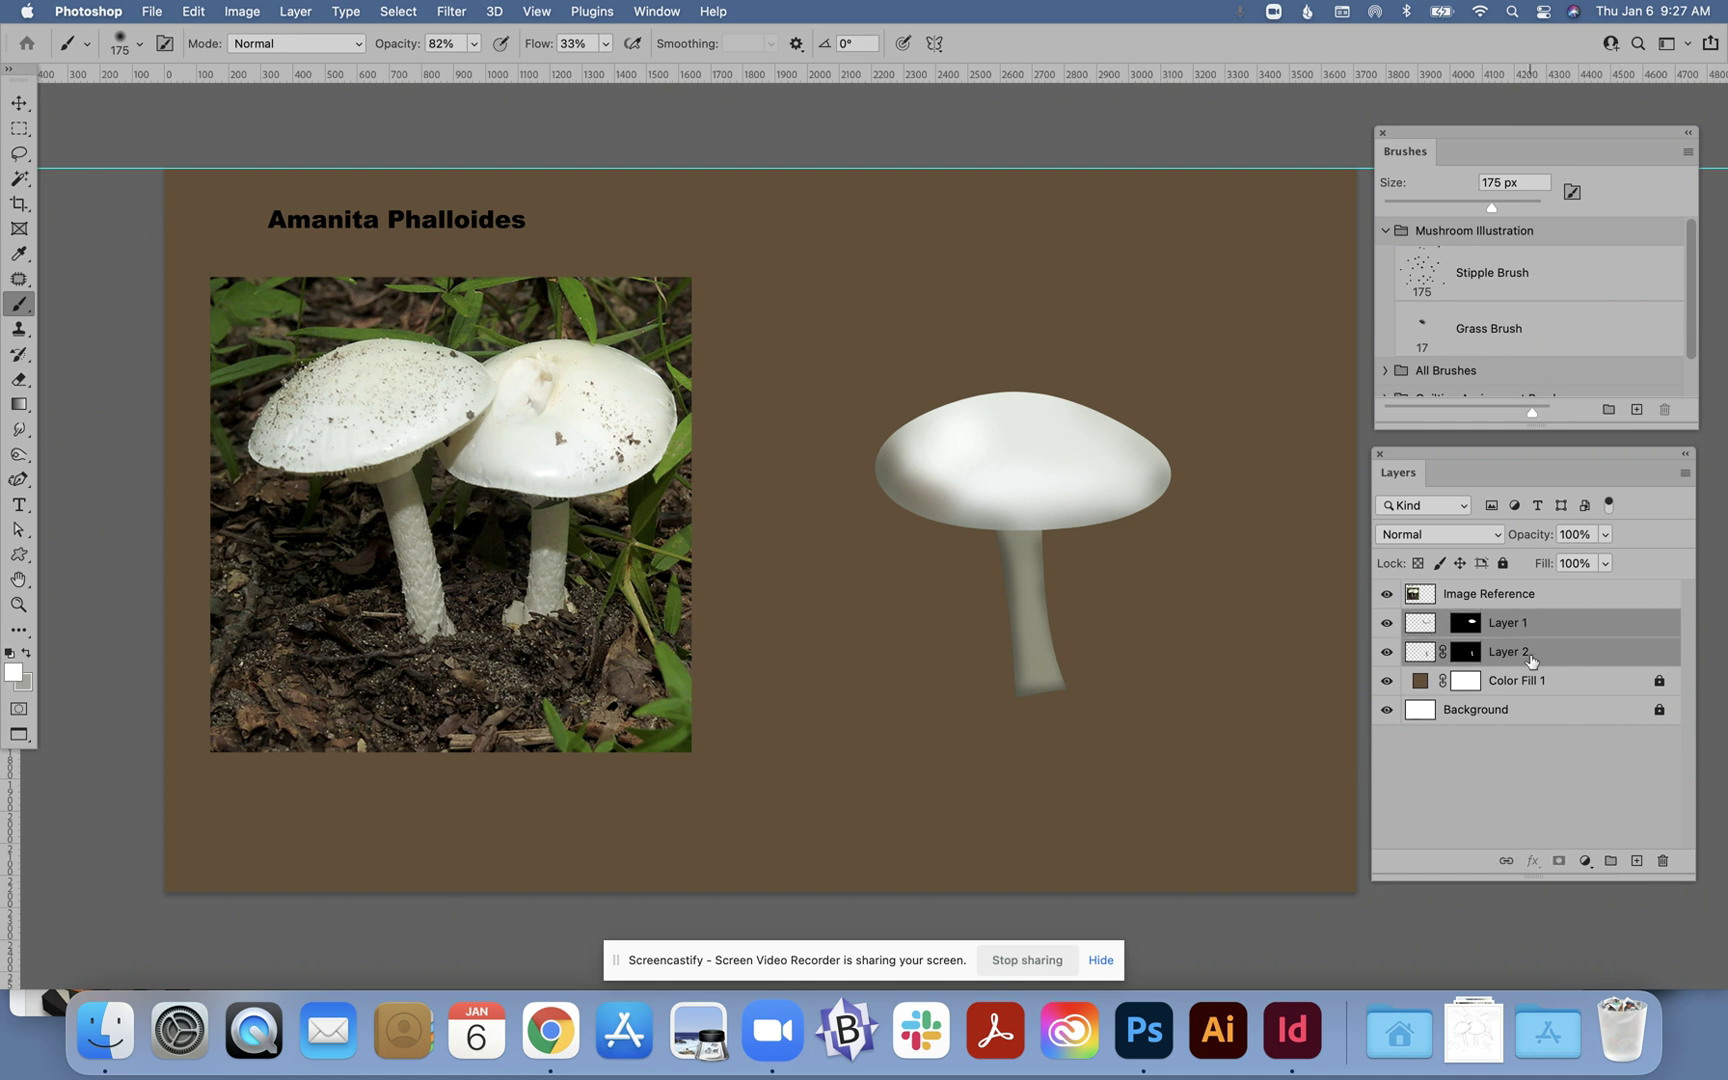
left_click(1685, 474)
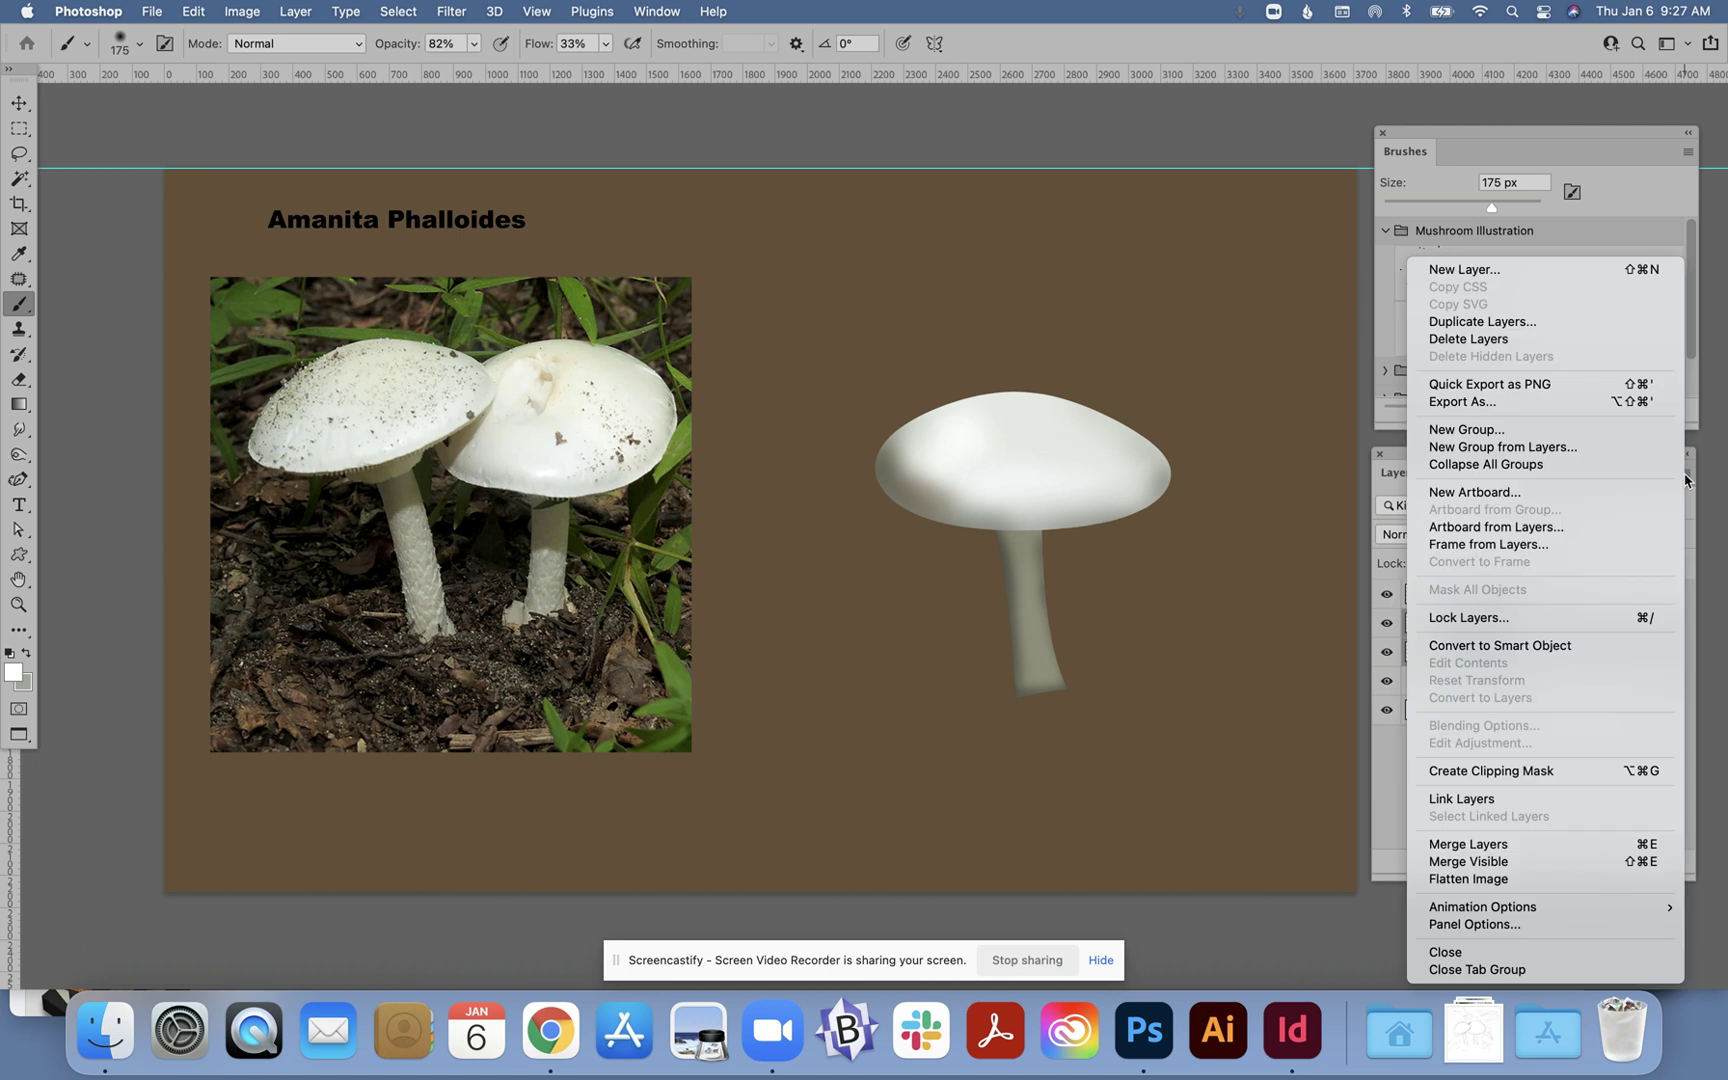
left_click(1547, 844)
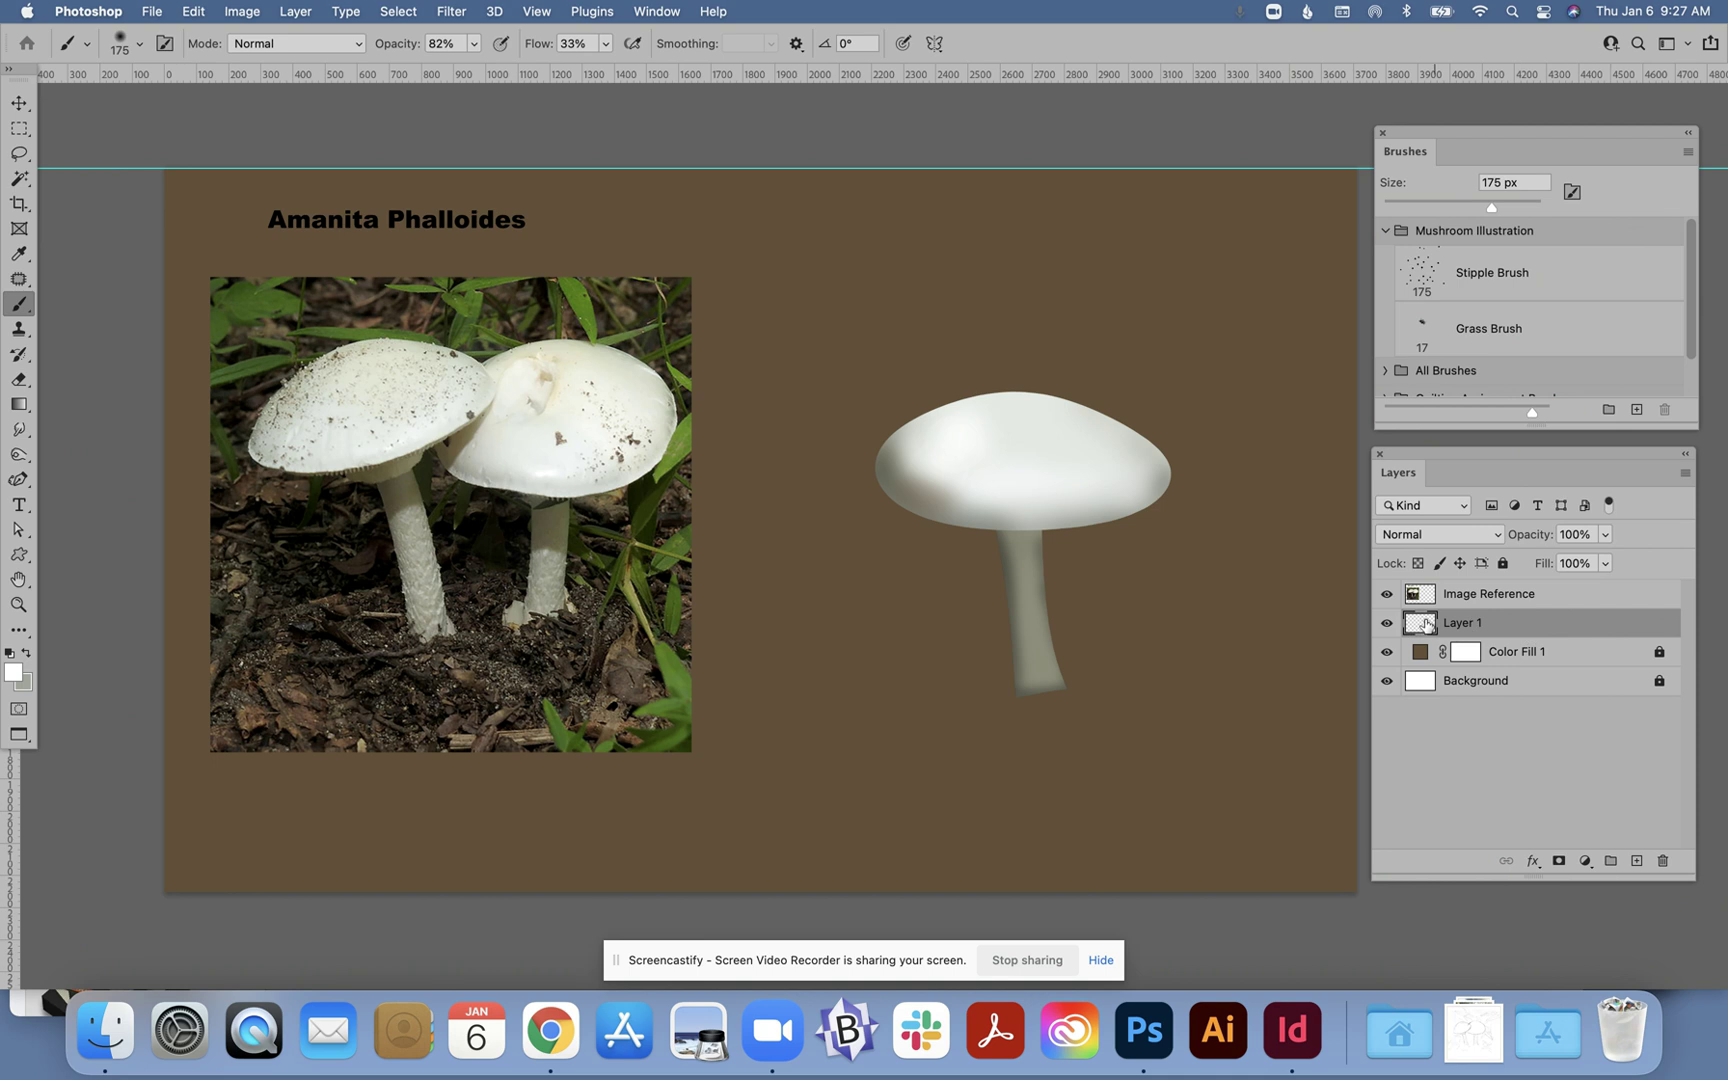
Check the merged layer by toggling its visibility, and rename it Mushroom 1.
left_click(1386, 623)
left_click(1387, 624)
double_click(1465, 626)
type("Mushroom")
left_click(1560, 732)
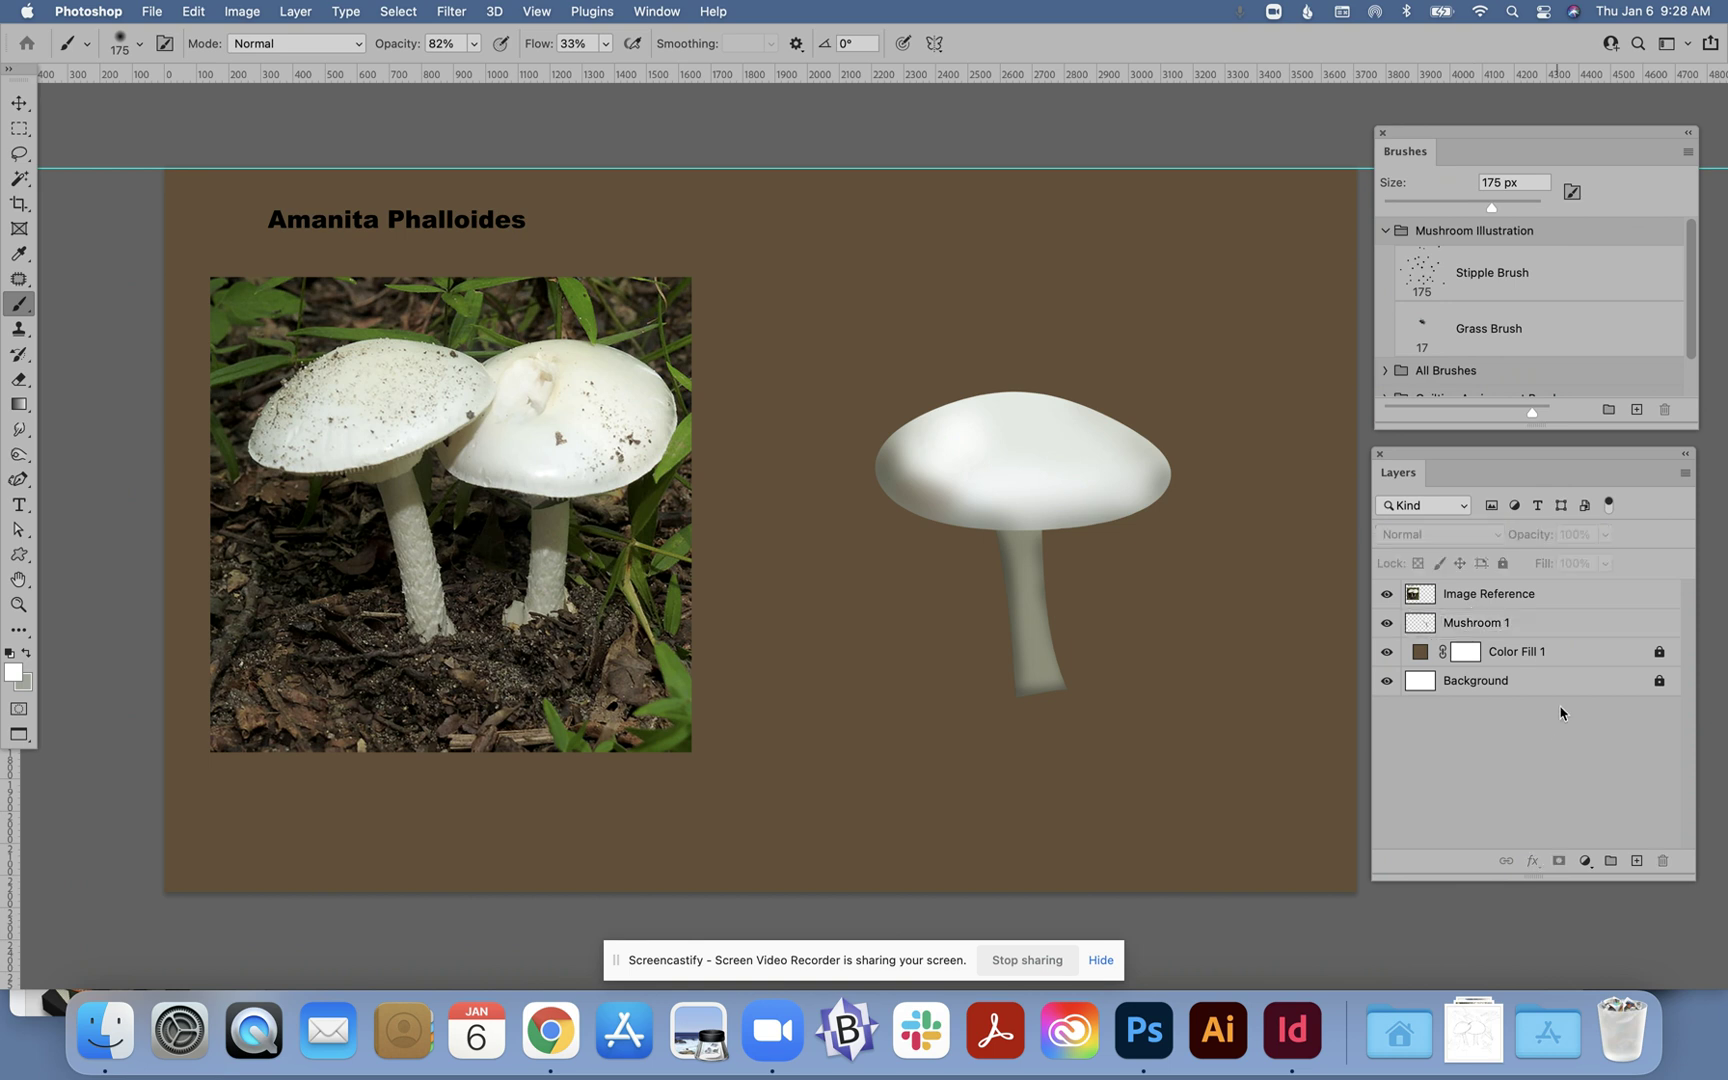
Duplicate the Mushroom 1 layer as Mushroom 2 and place the copy beneath Mushroom 1 in the layer order.
left_click(1510, 623)
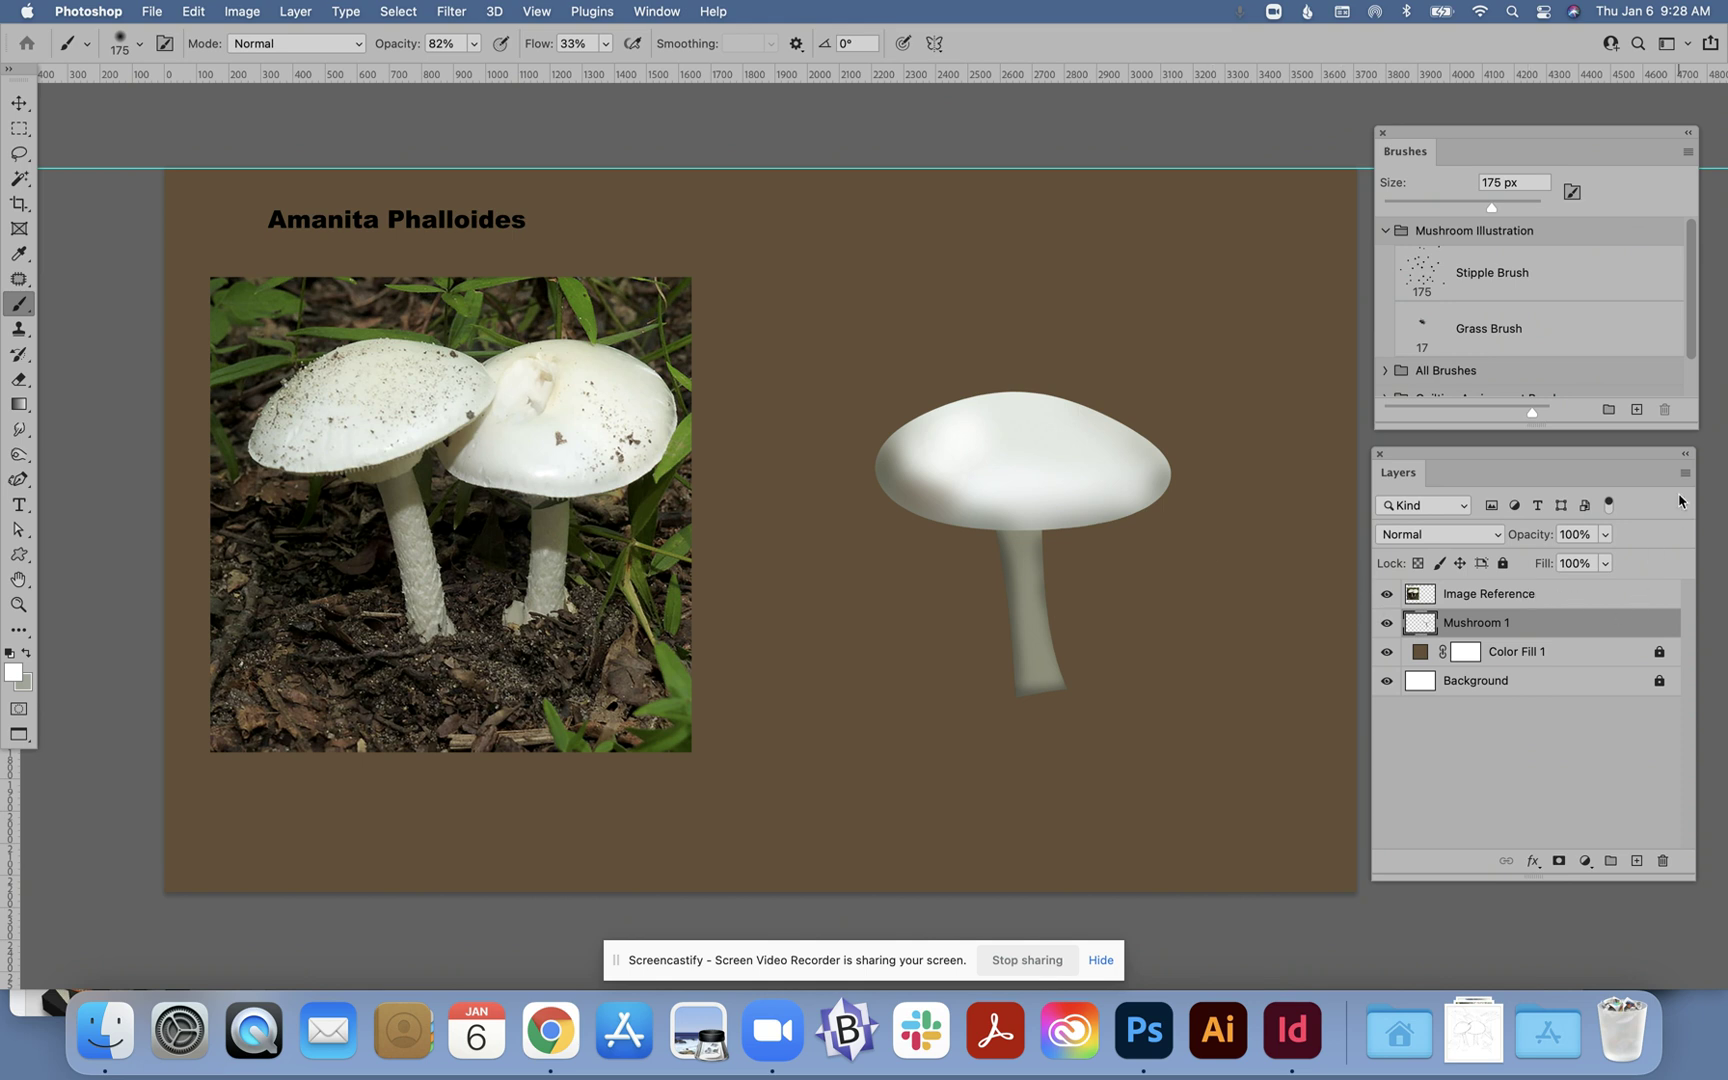
left_click(1684, 474)
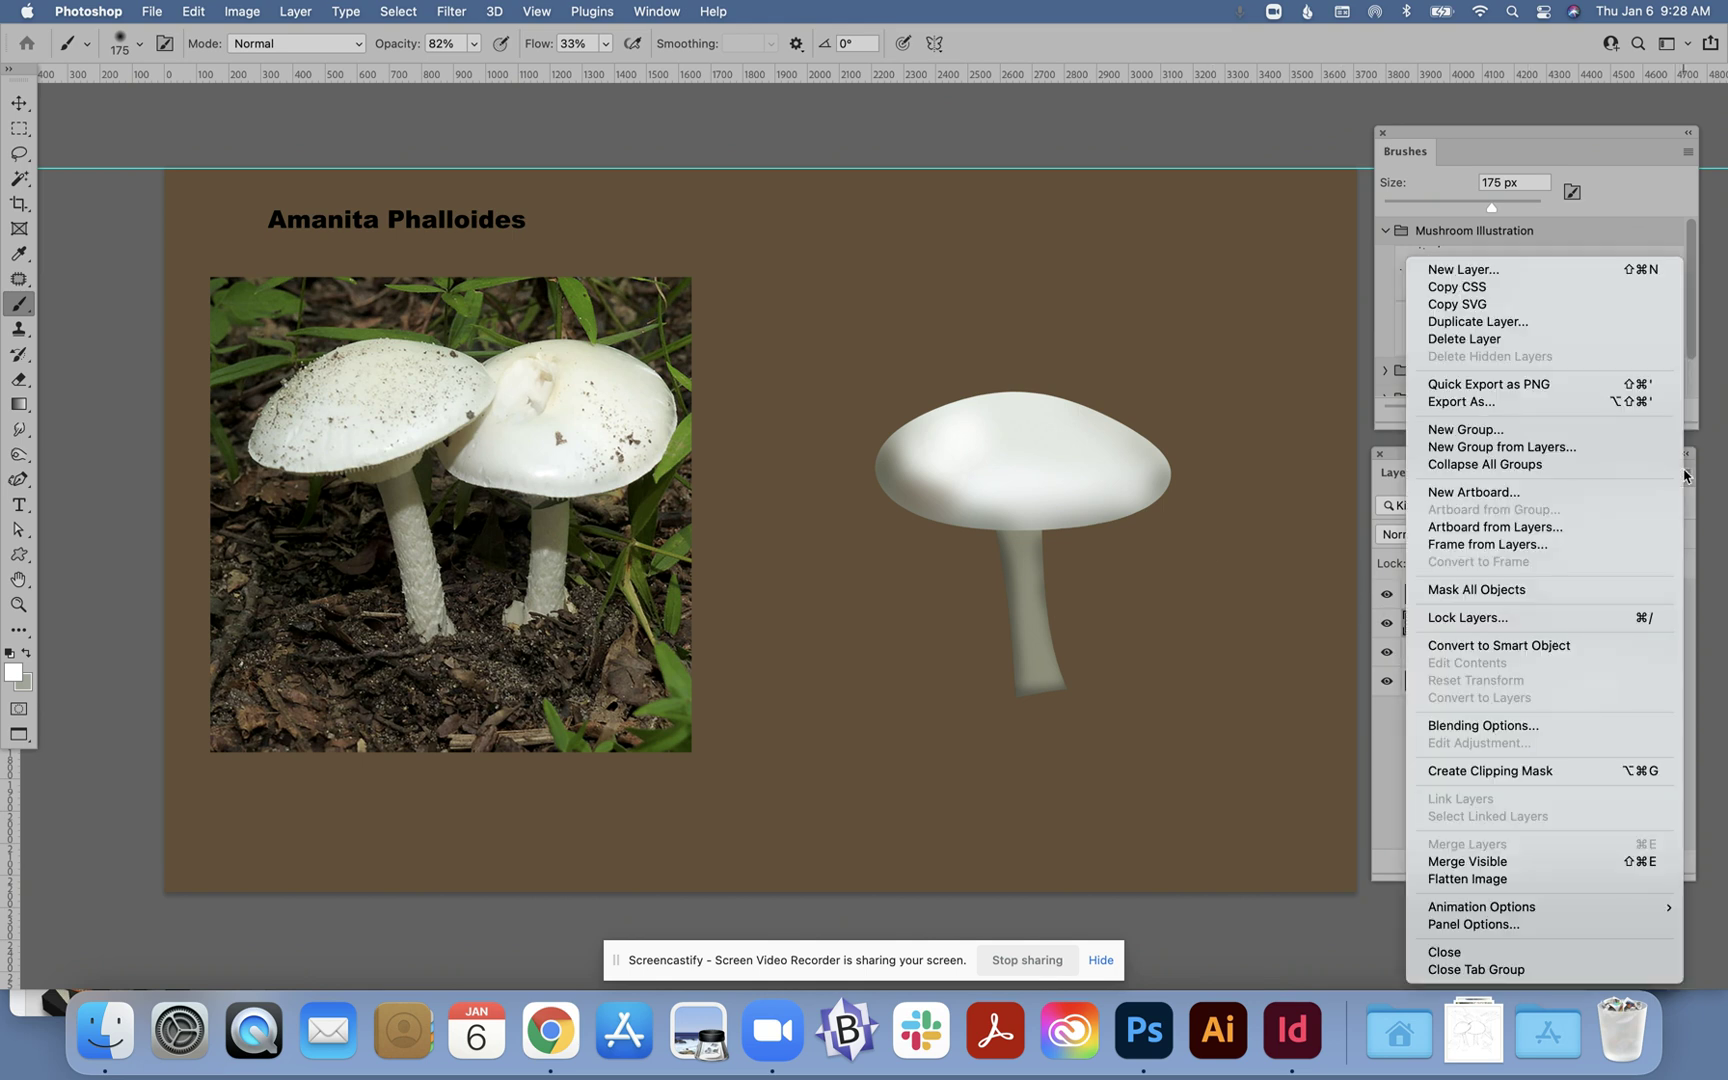
left_click(1536, 322)
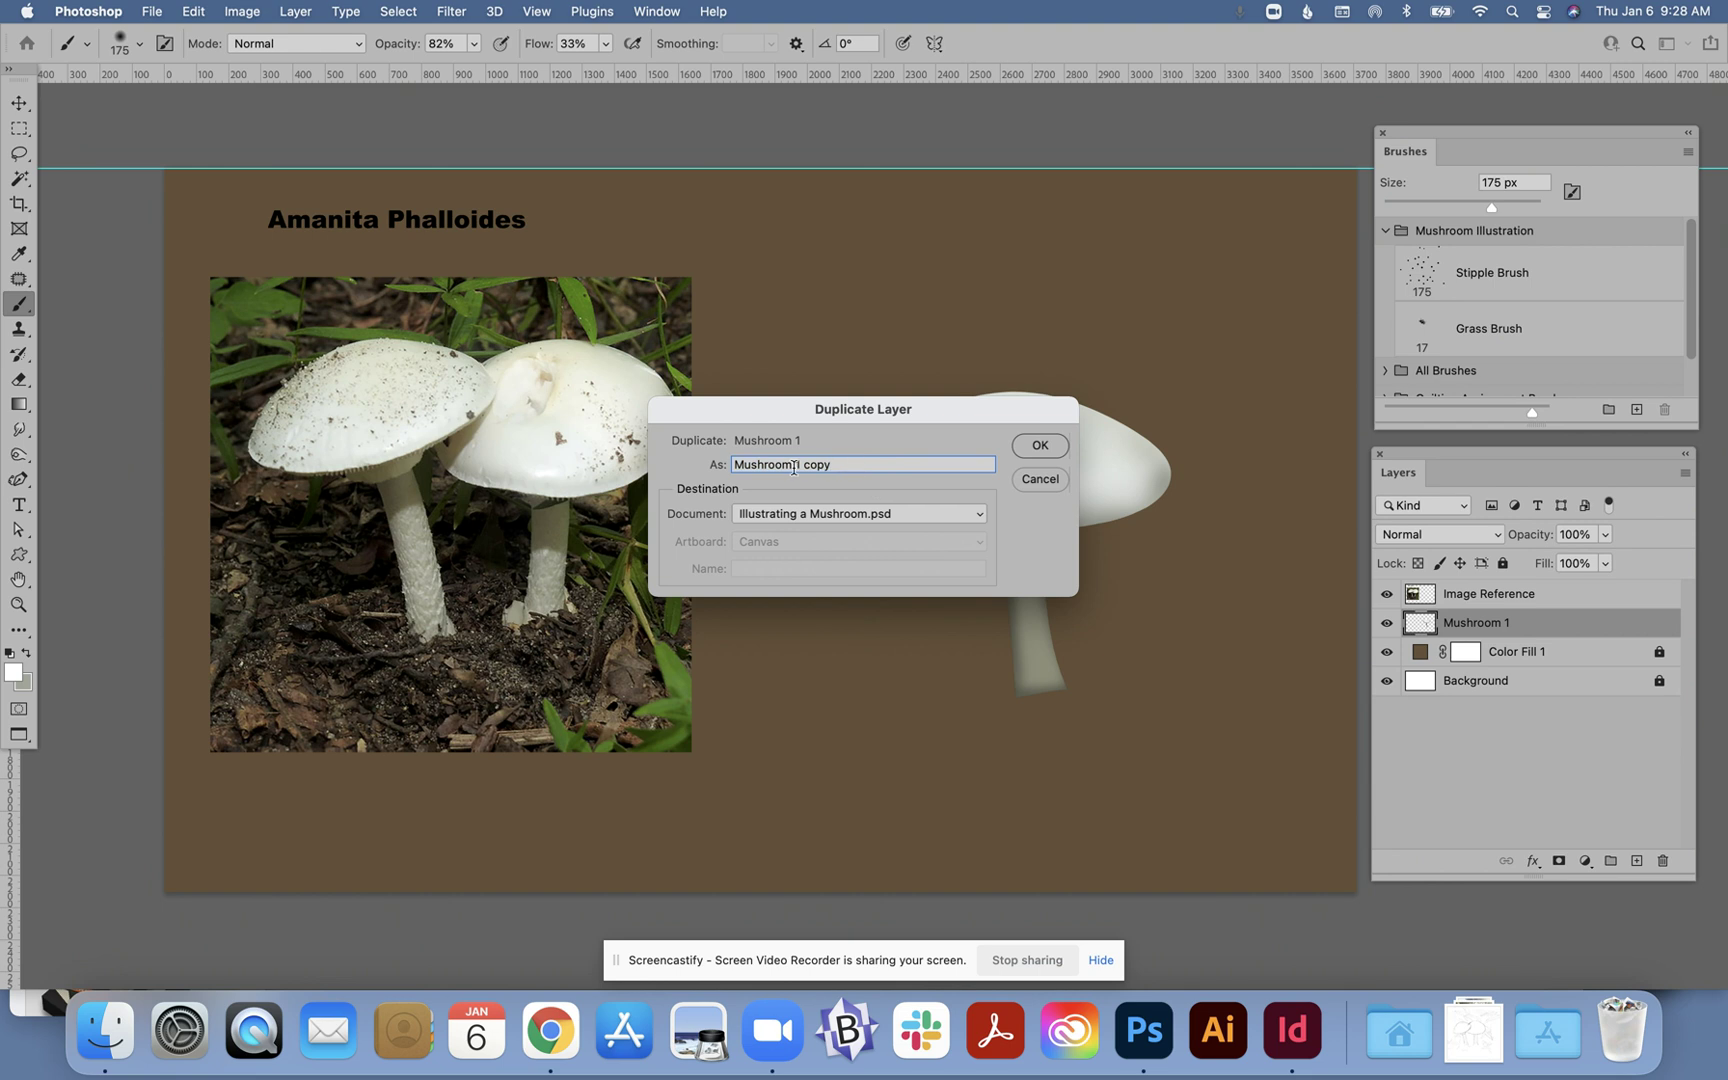
type("2")
left_click(1040, 445)
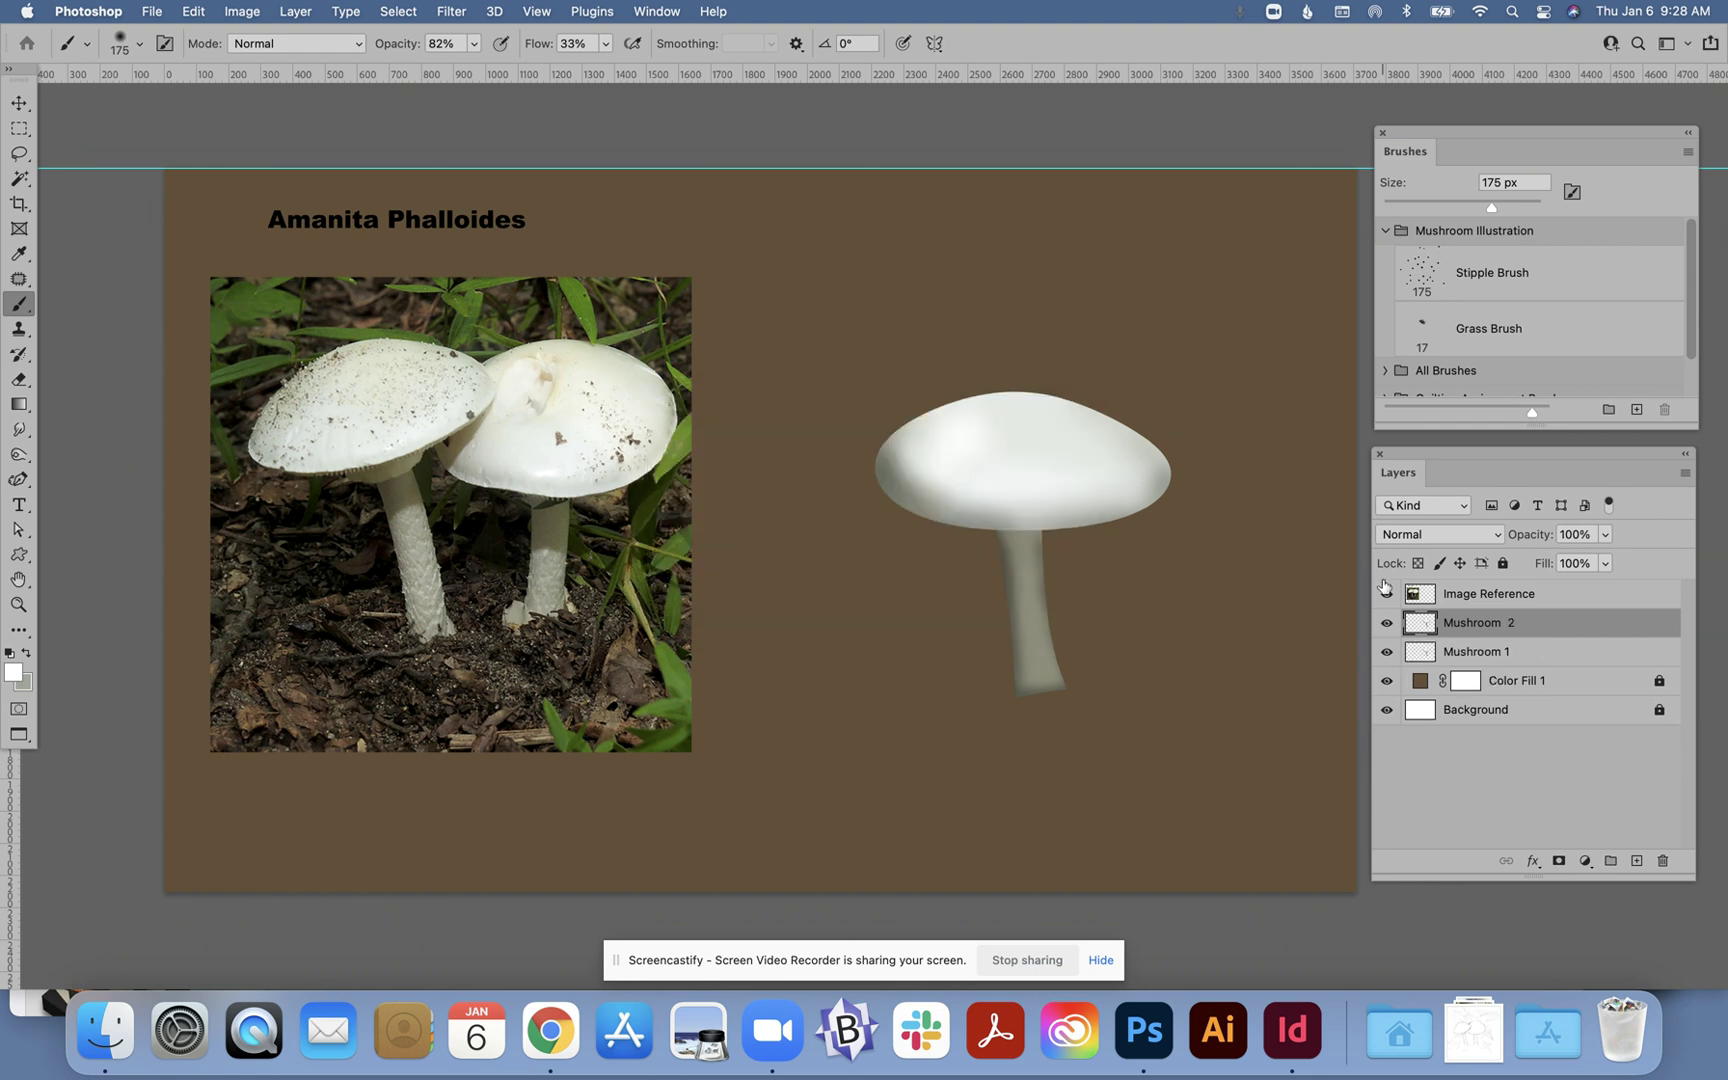
left_click_drag(1465, 626, 1468, 678)
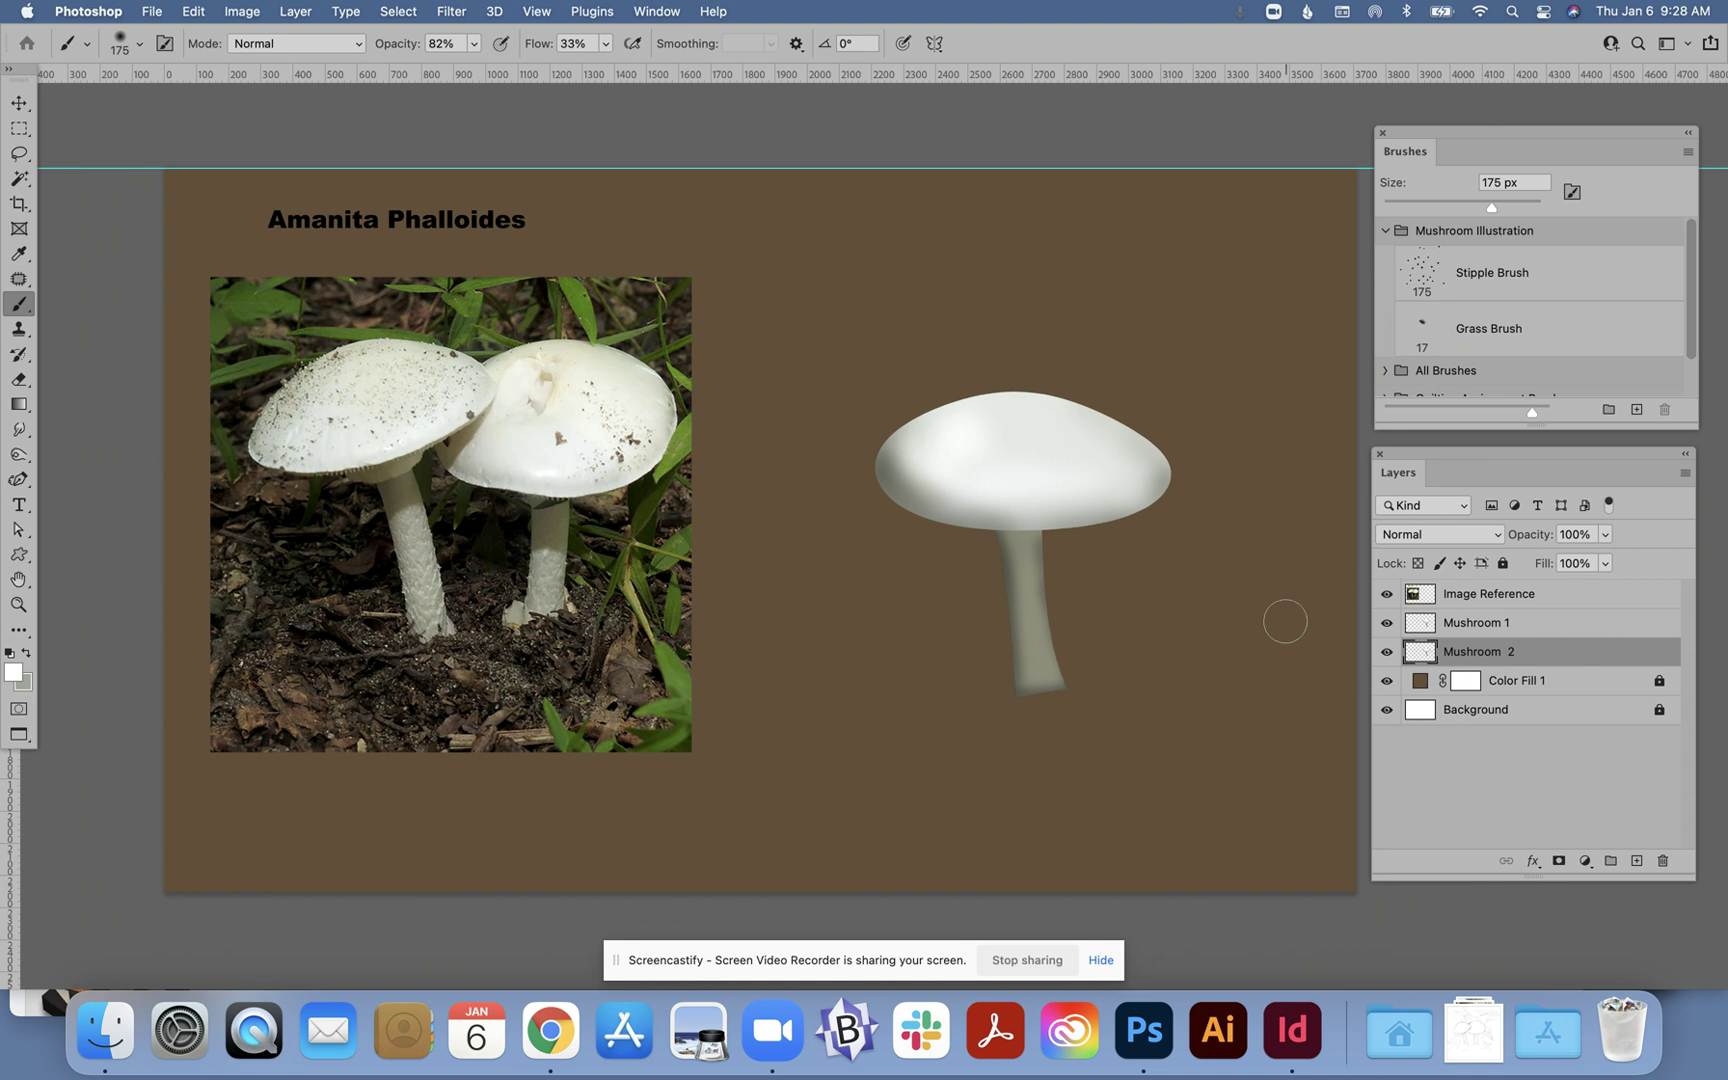
Free-transform Mushroom 2, moving it to the right behind the first mushroom and rotating it about 8° clockwise.
key("super+t")
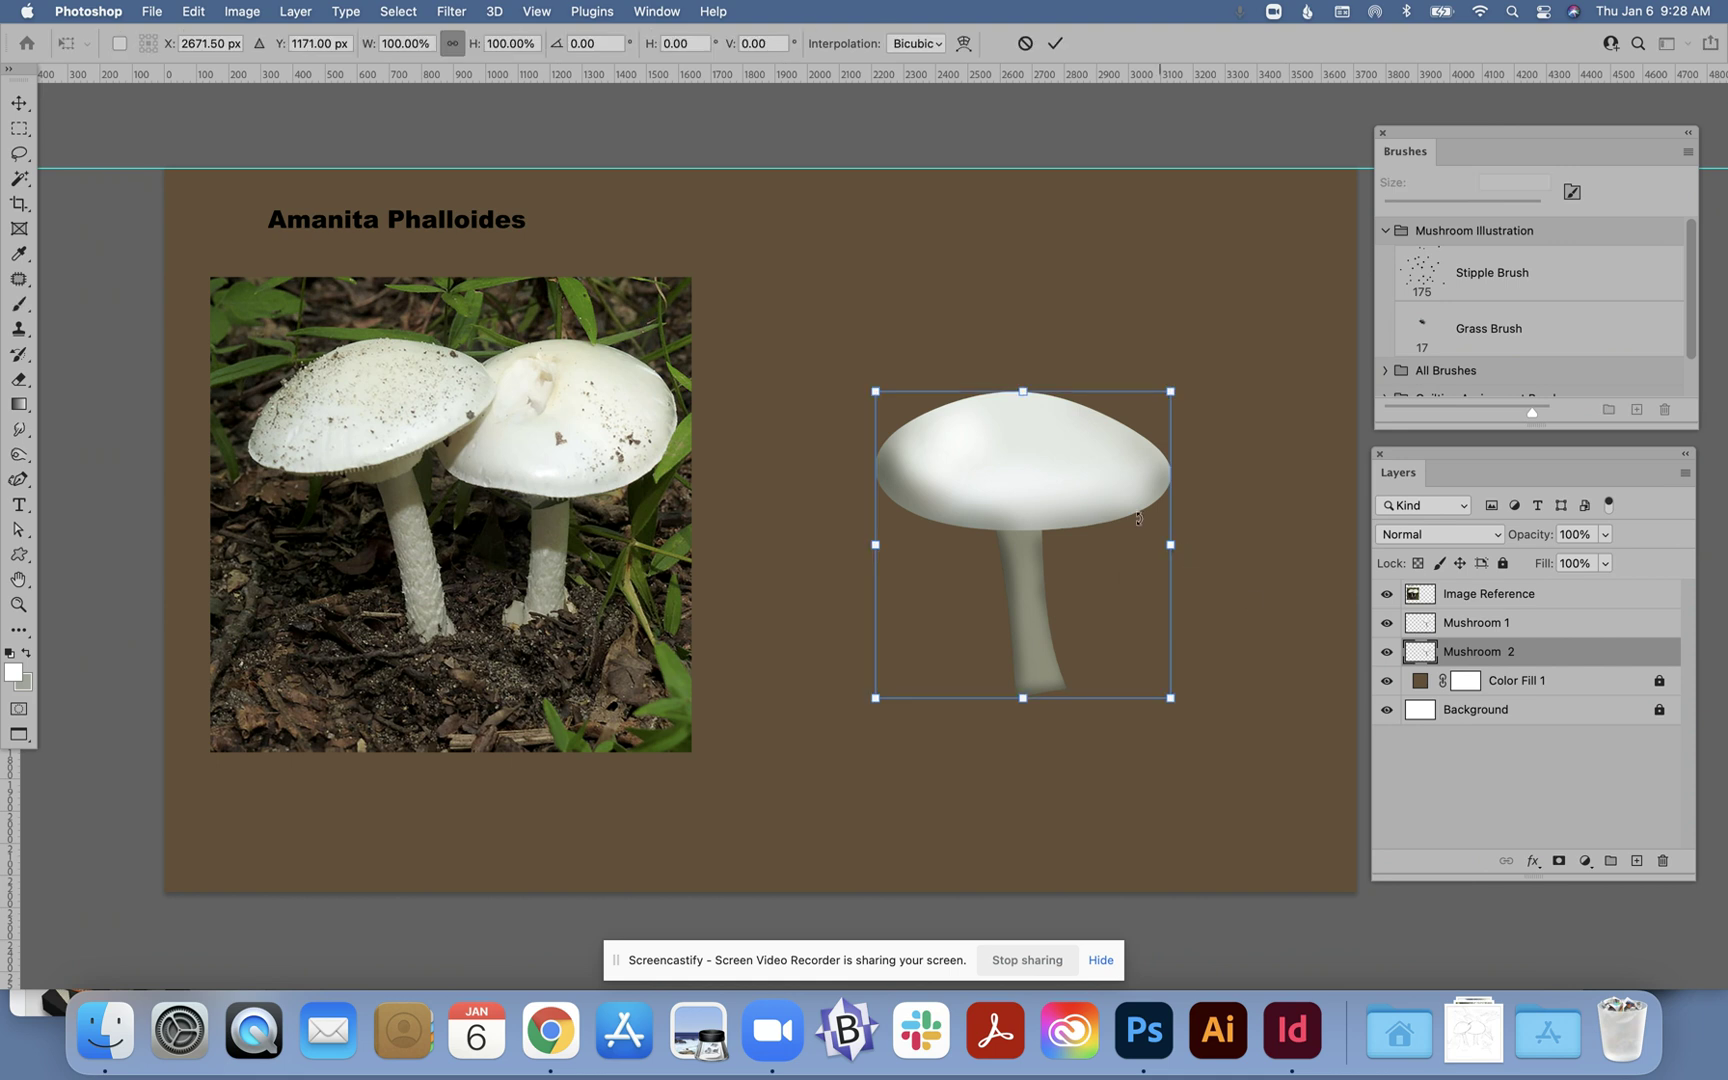
left_click_drag(1112, 508, 1223, 525)
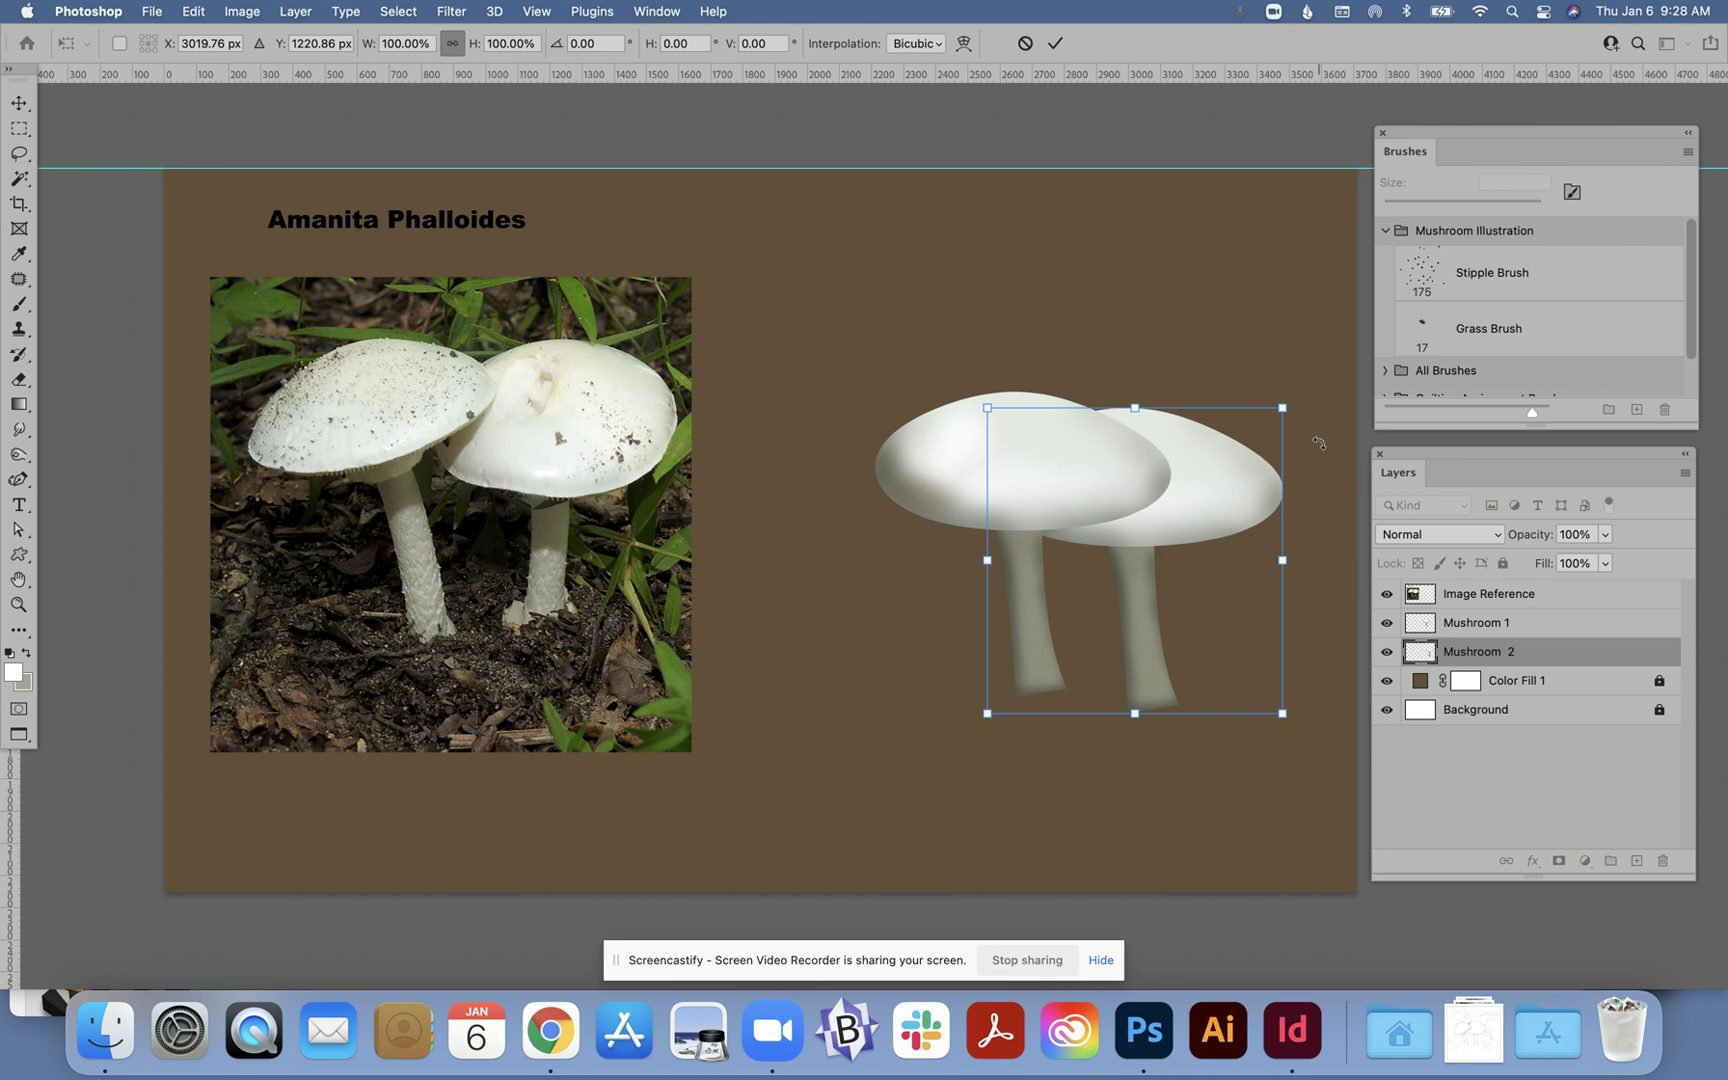
left_click_drag(1293, 388, 1318, 408)
left_click_drag(1228, 474, 1260, 451)
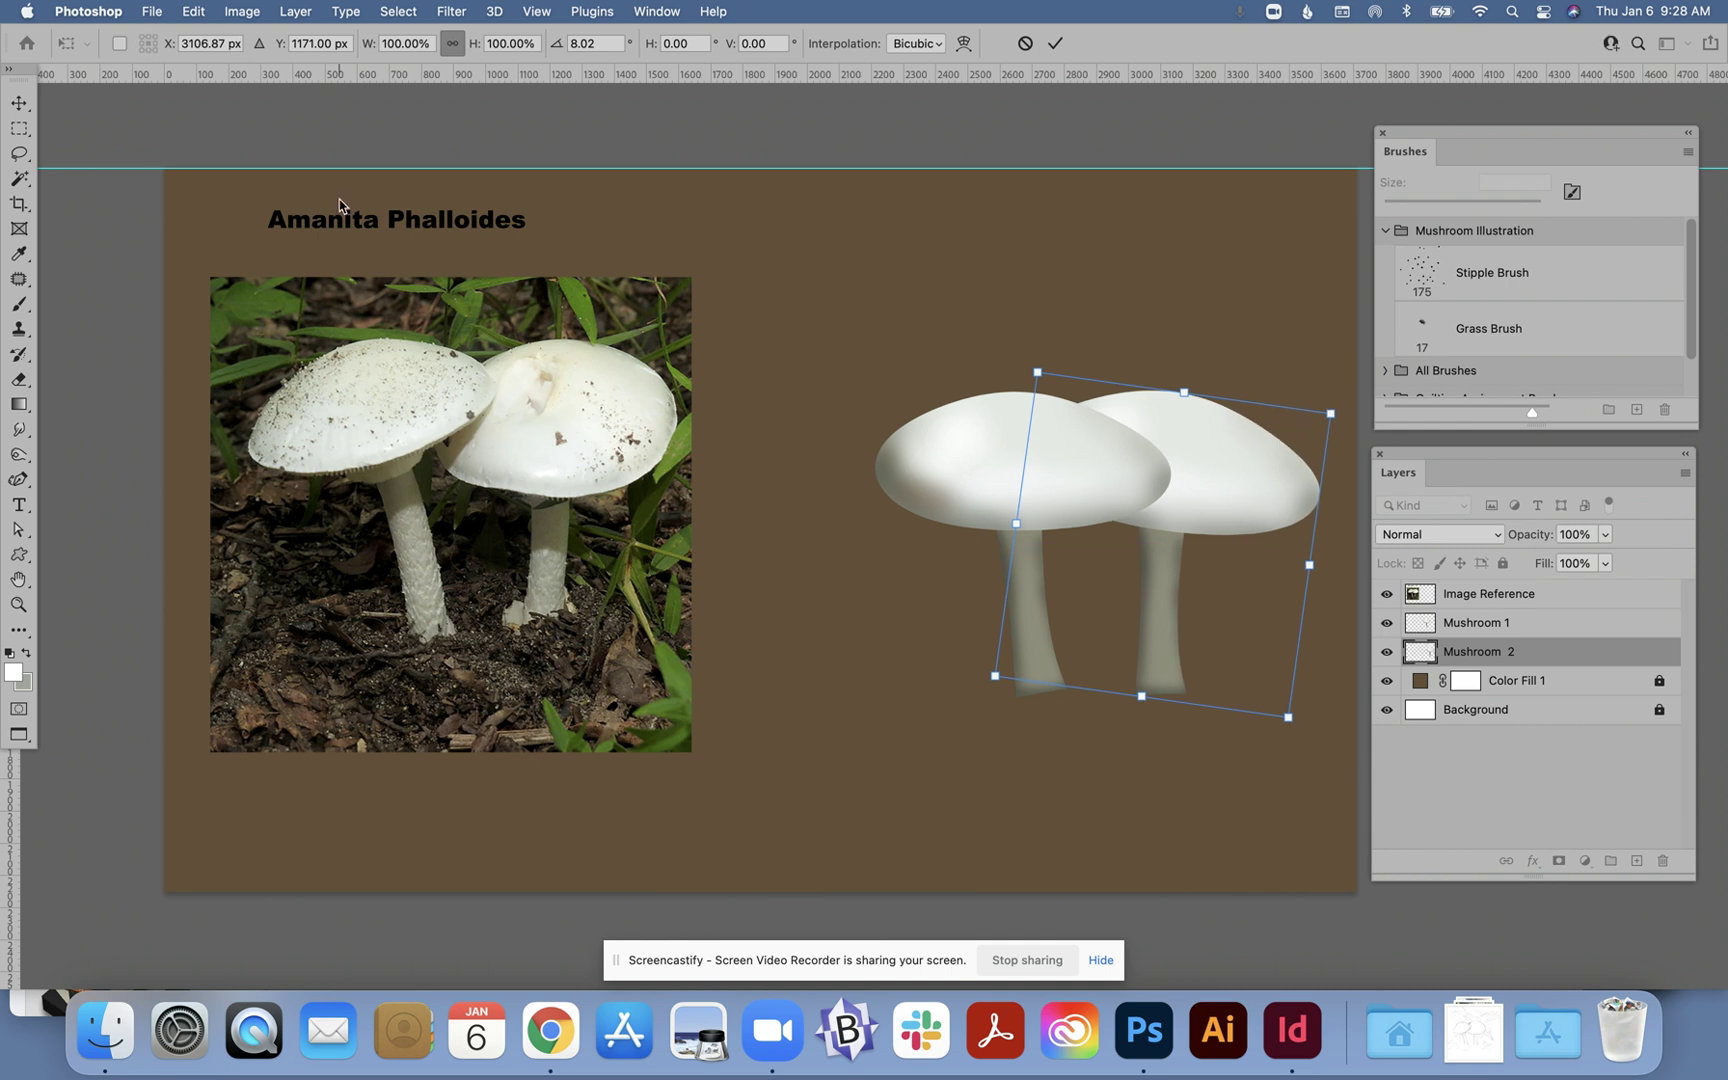
Warp Mushroom 2 to reshape its upper cap curve, left edge and lower-right corner, and apply the transformation.
left_click(197, 11)
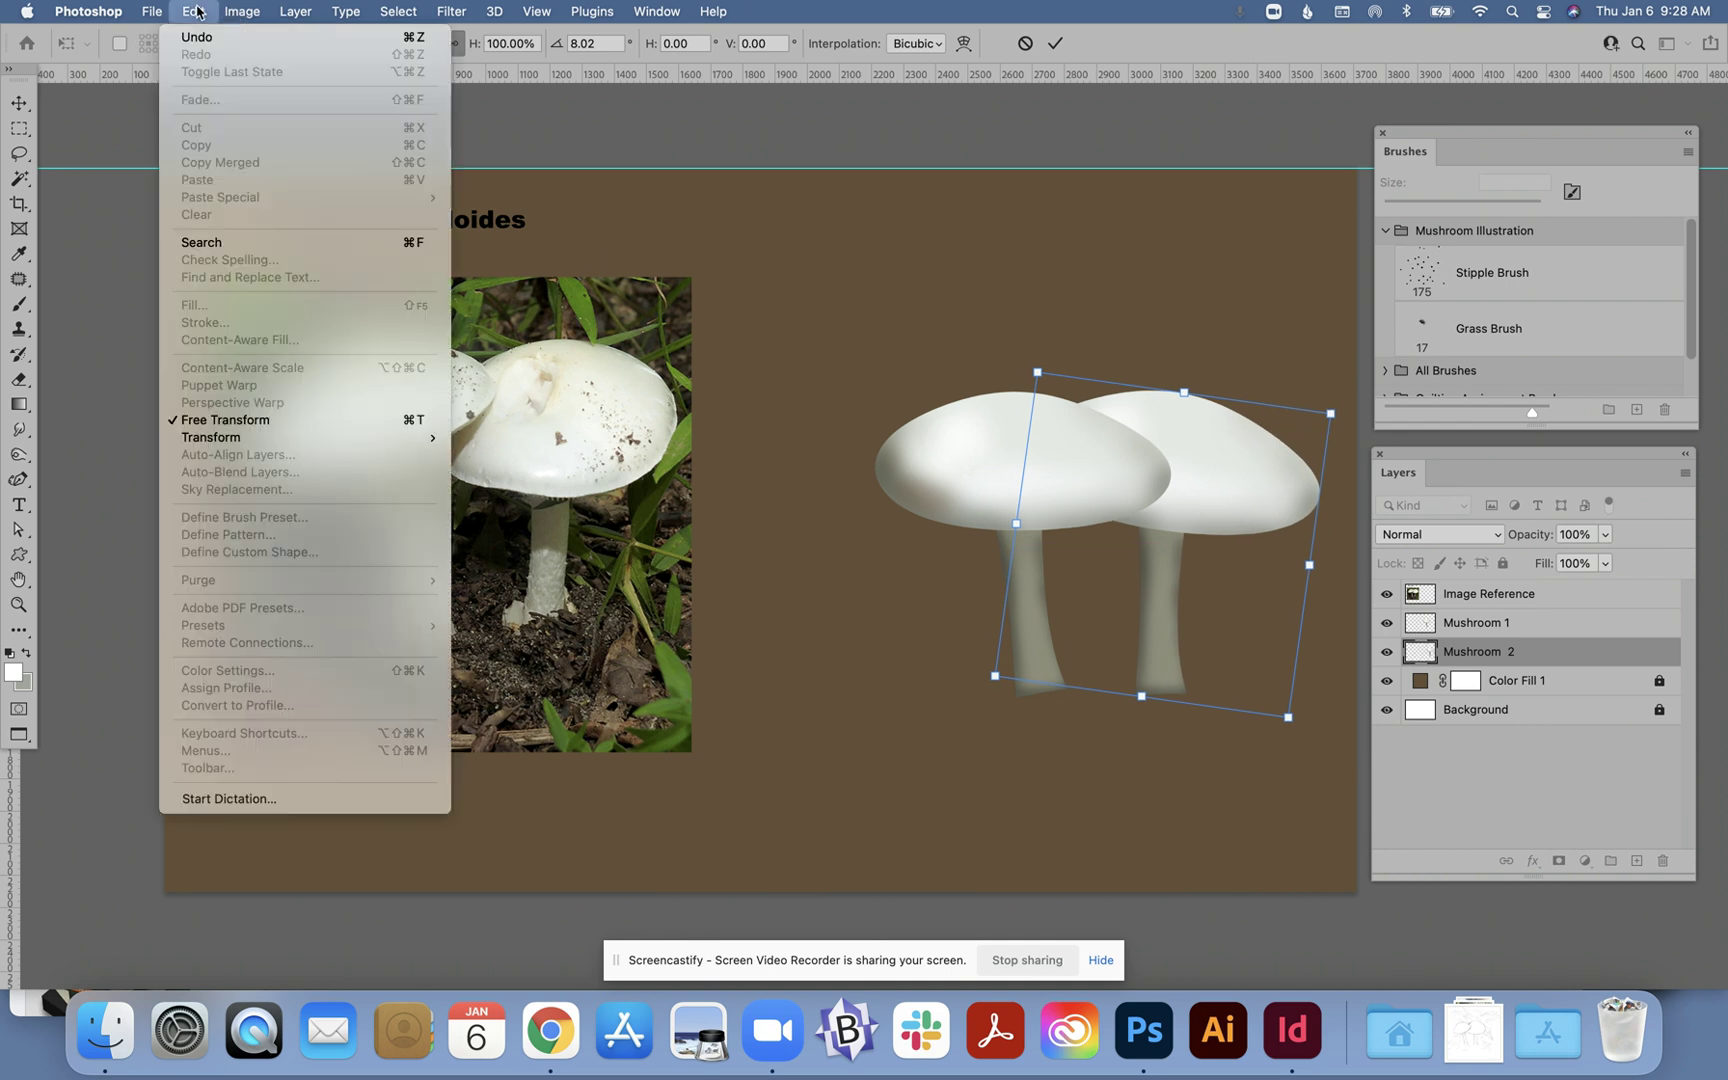
mouse_move(340, 437)
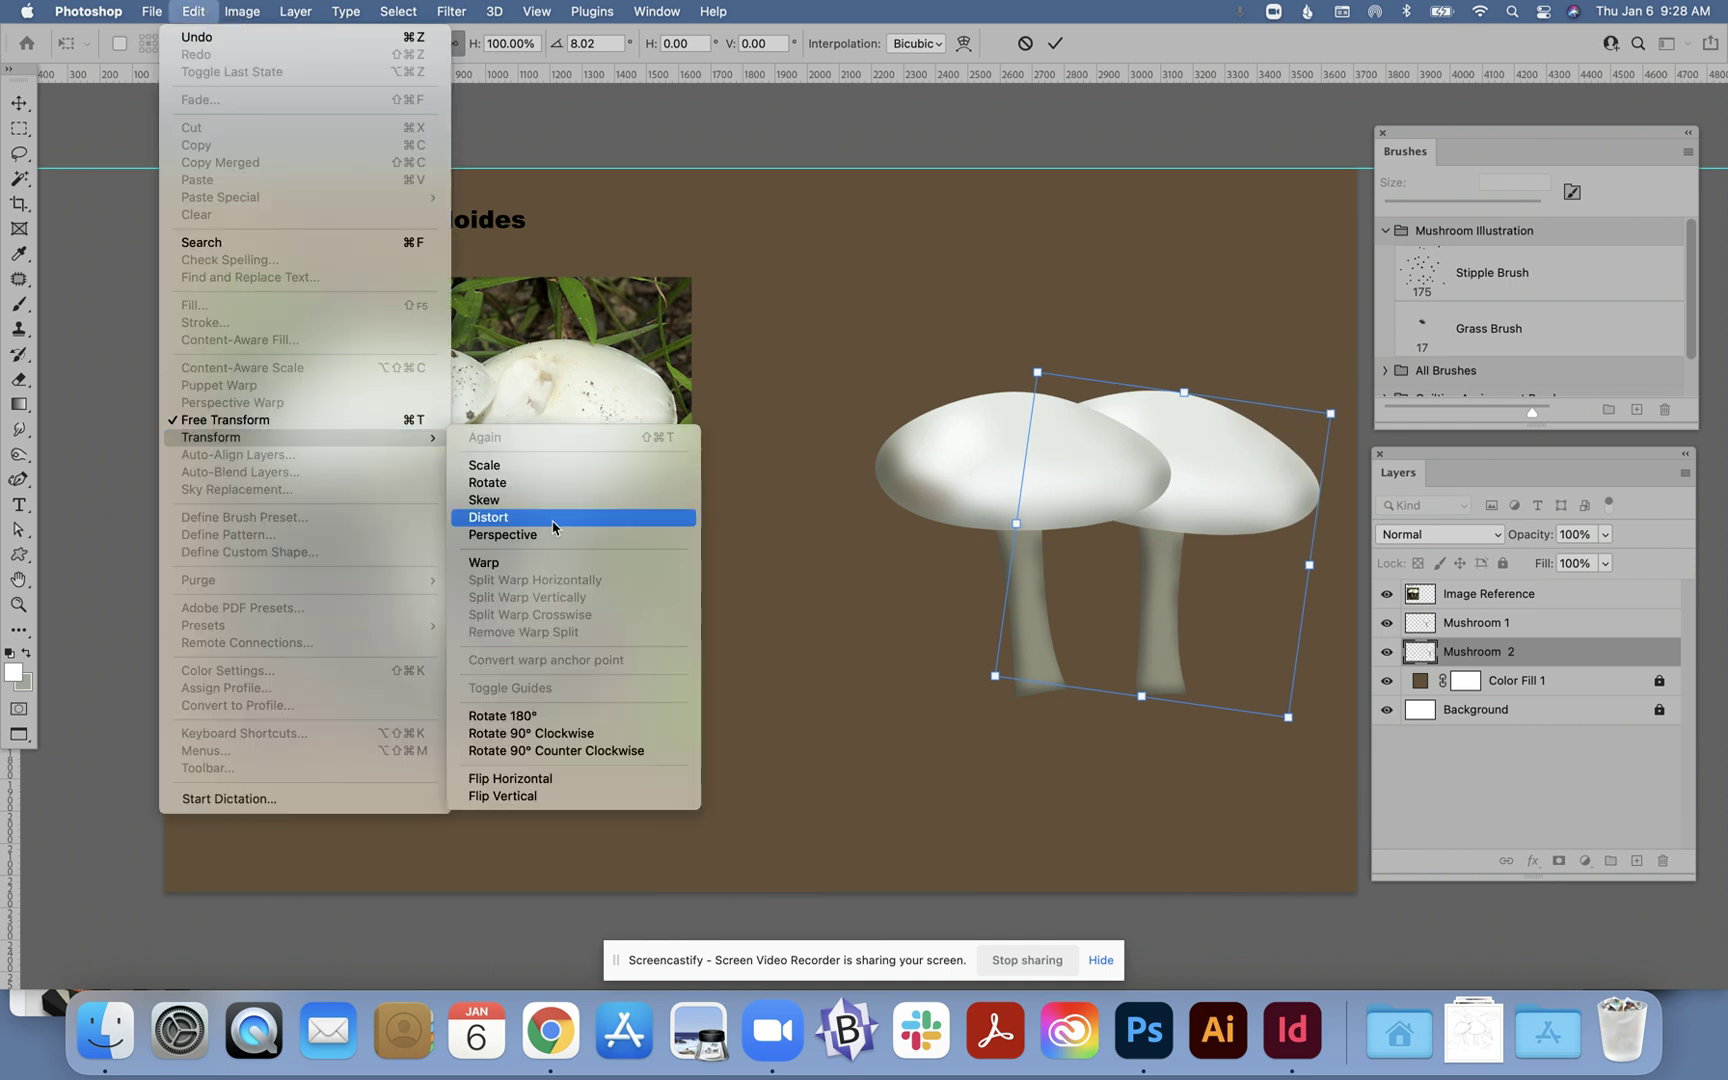
left_click(547, 565)
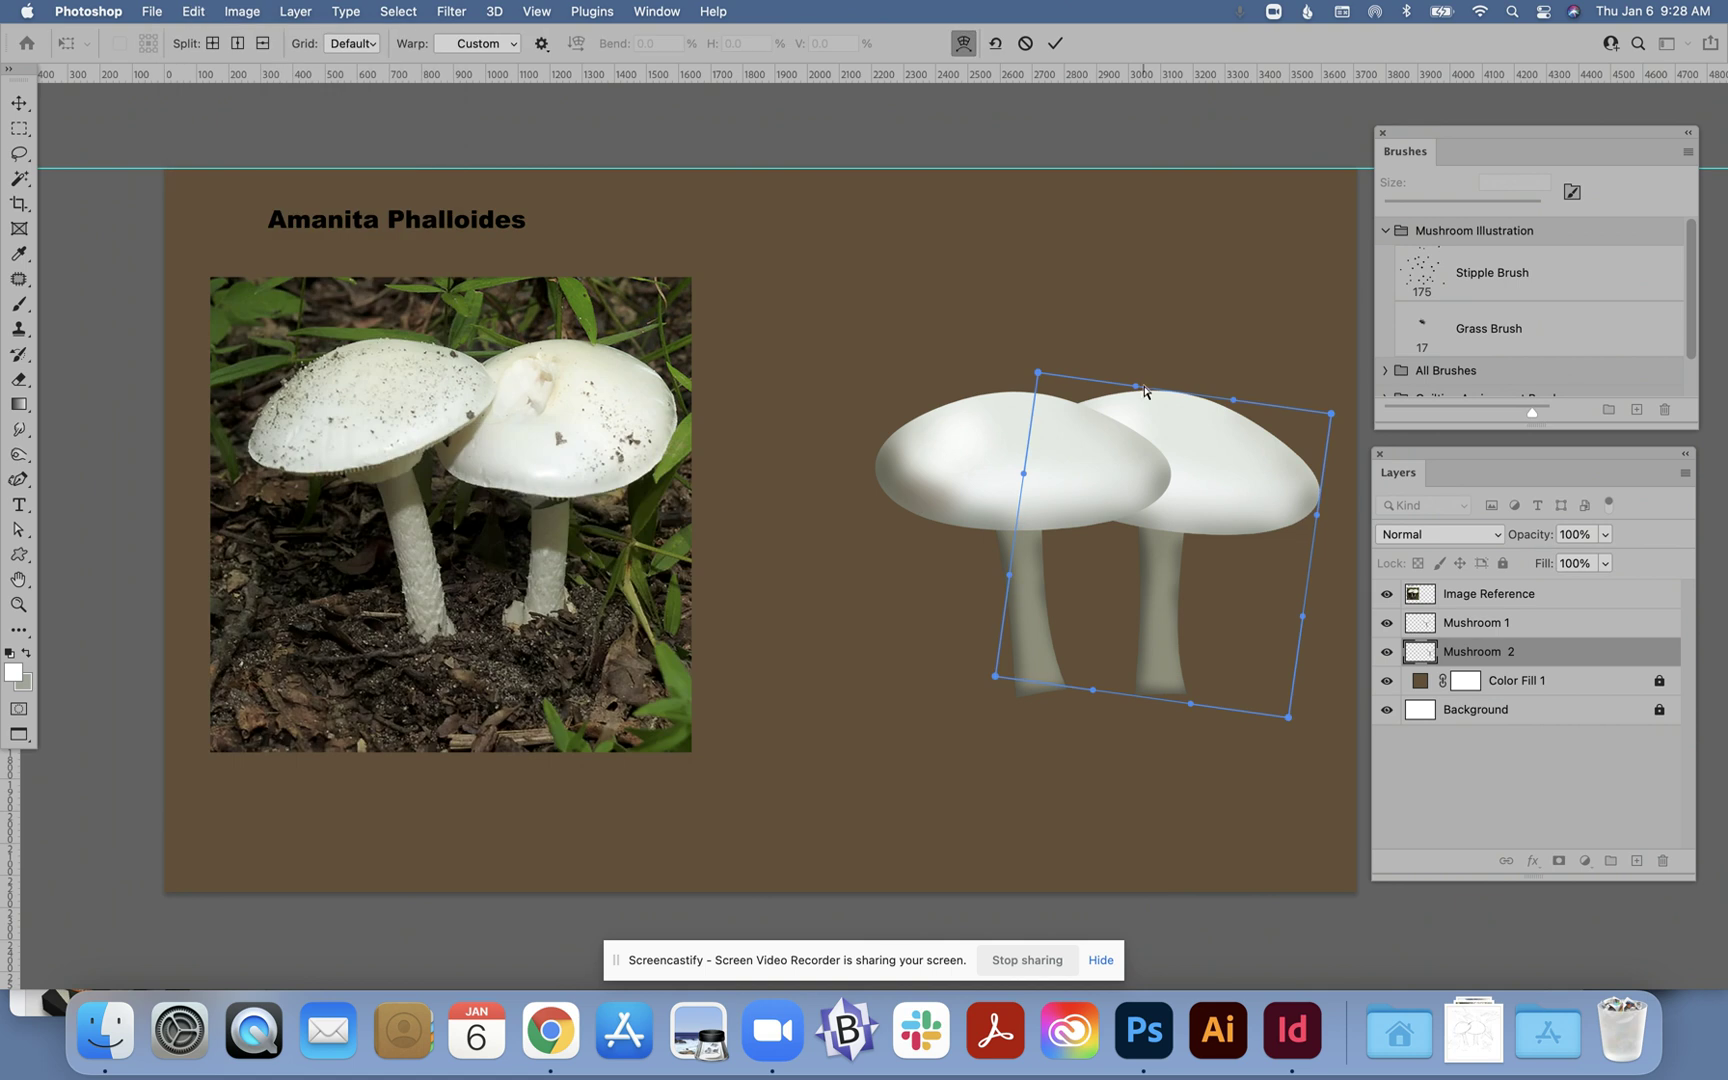
left_click_drag(1136, 389, 1039, 398)
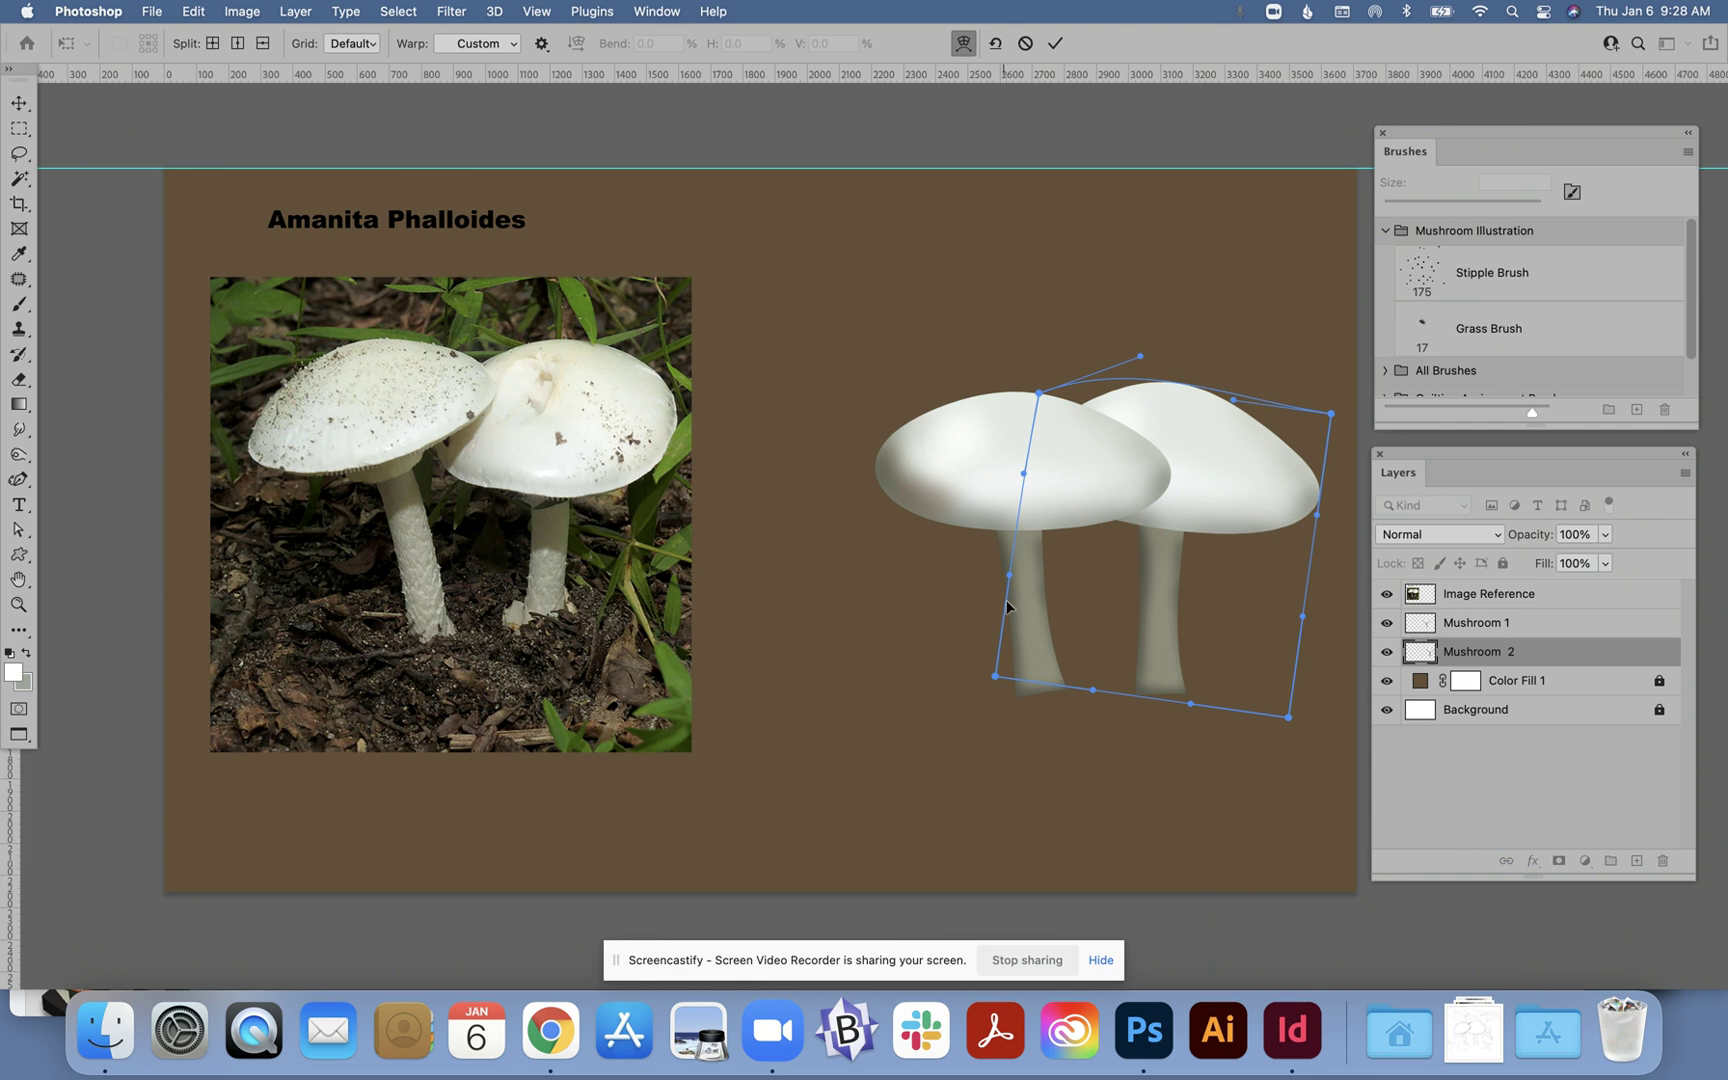
left_click_drag(1009, 576, 1031, 592)
left_click_drag(1288, 717, 1285, 708)
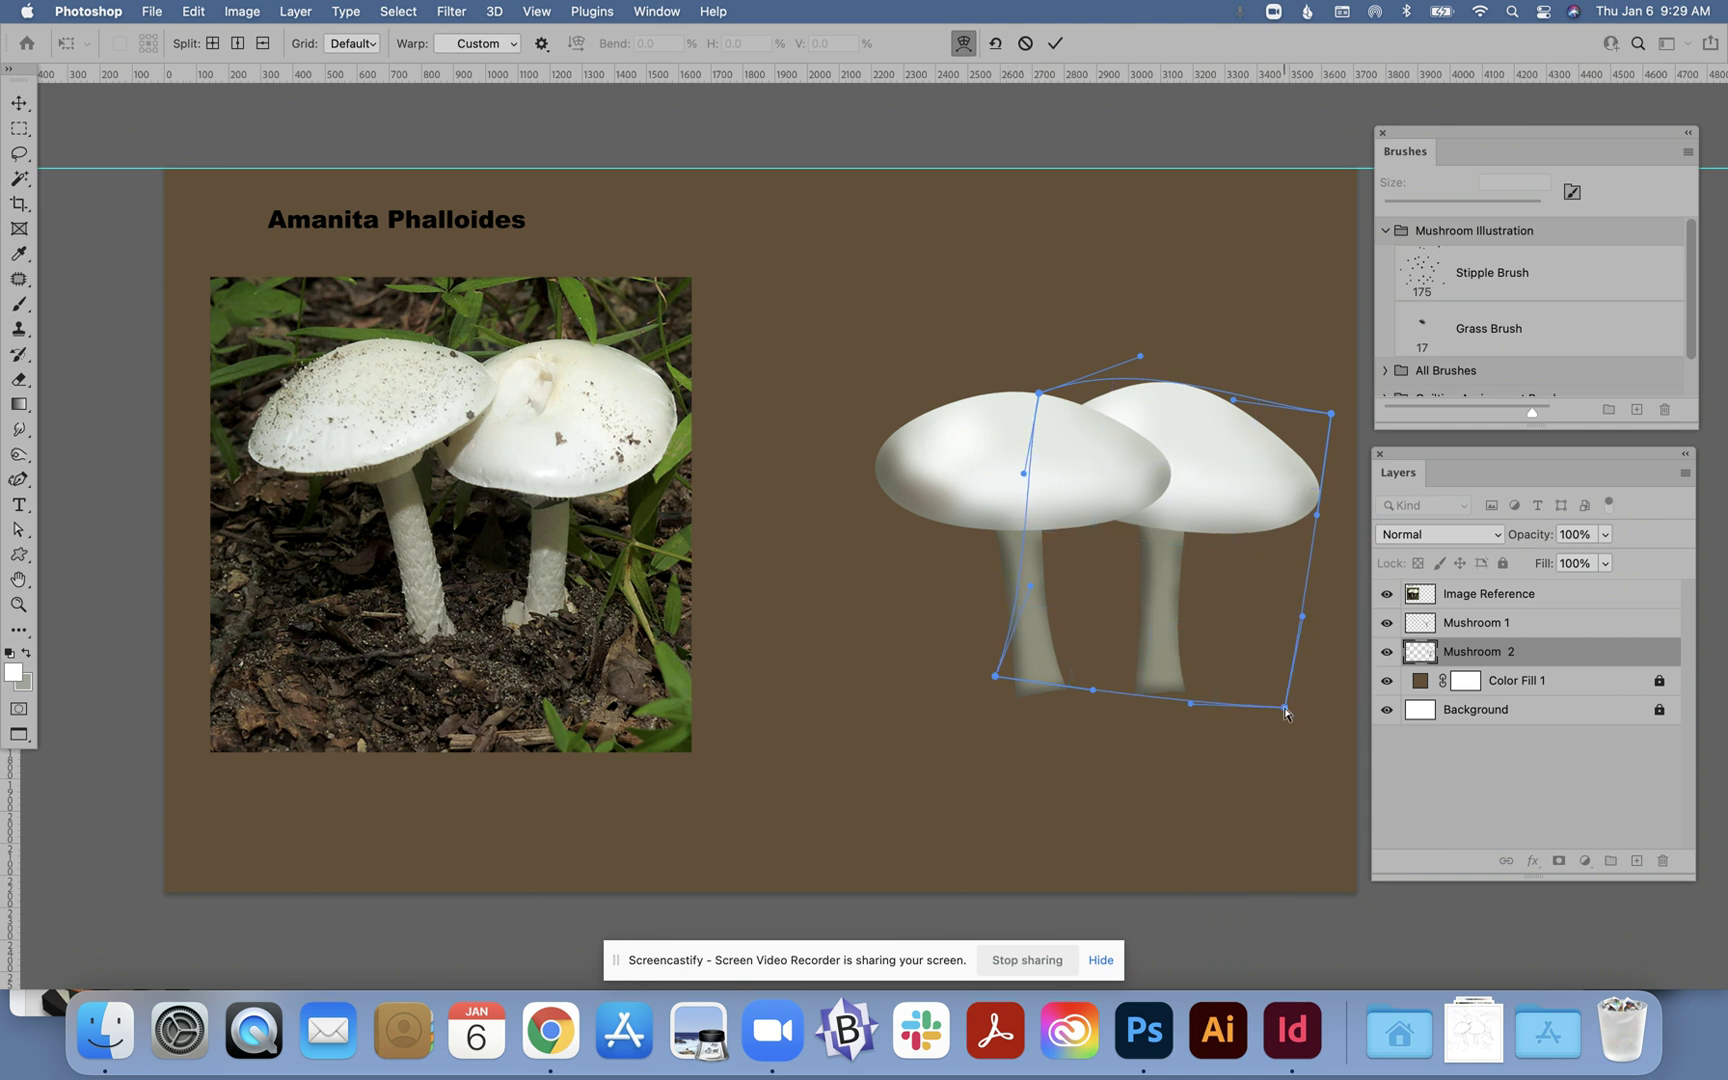
left_click(20, 108)
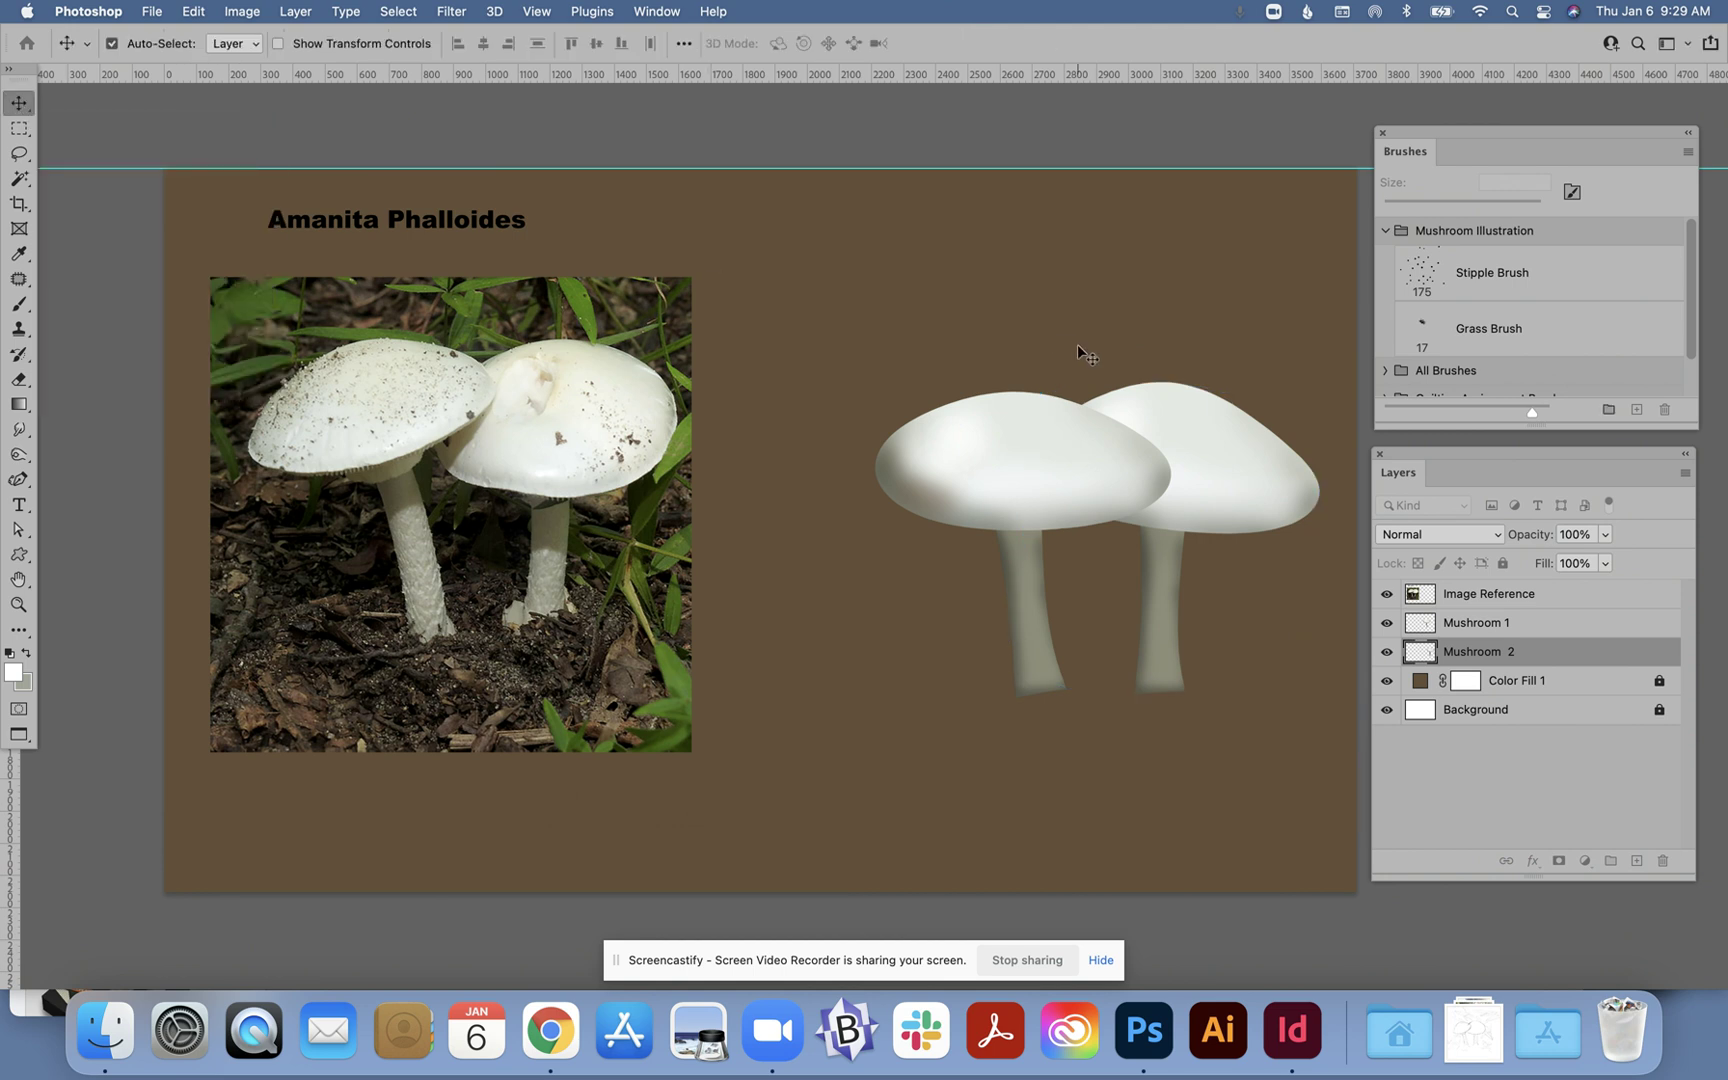
Scale Mushroom 2 down slightly, reposition it behind the first mushroom and tilt it further clockwise.
left_click(1460, 653)
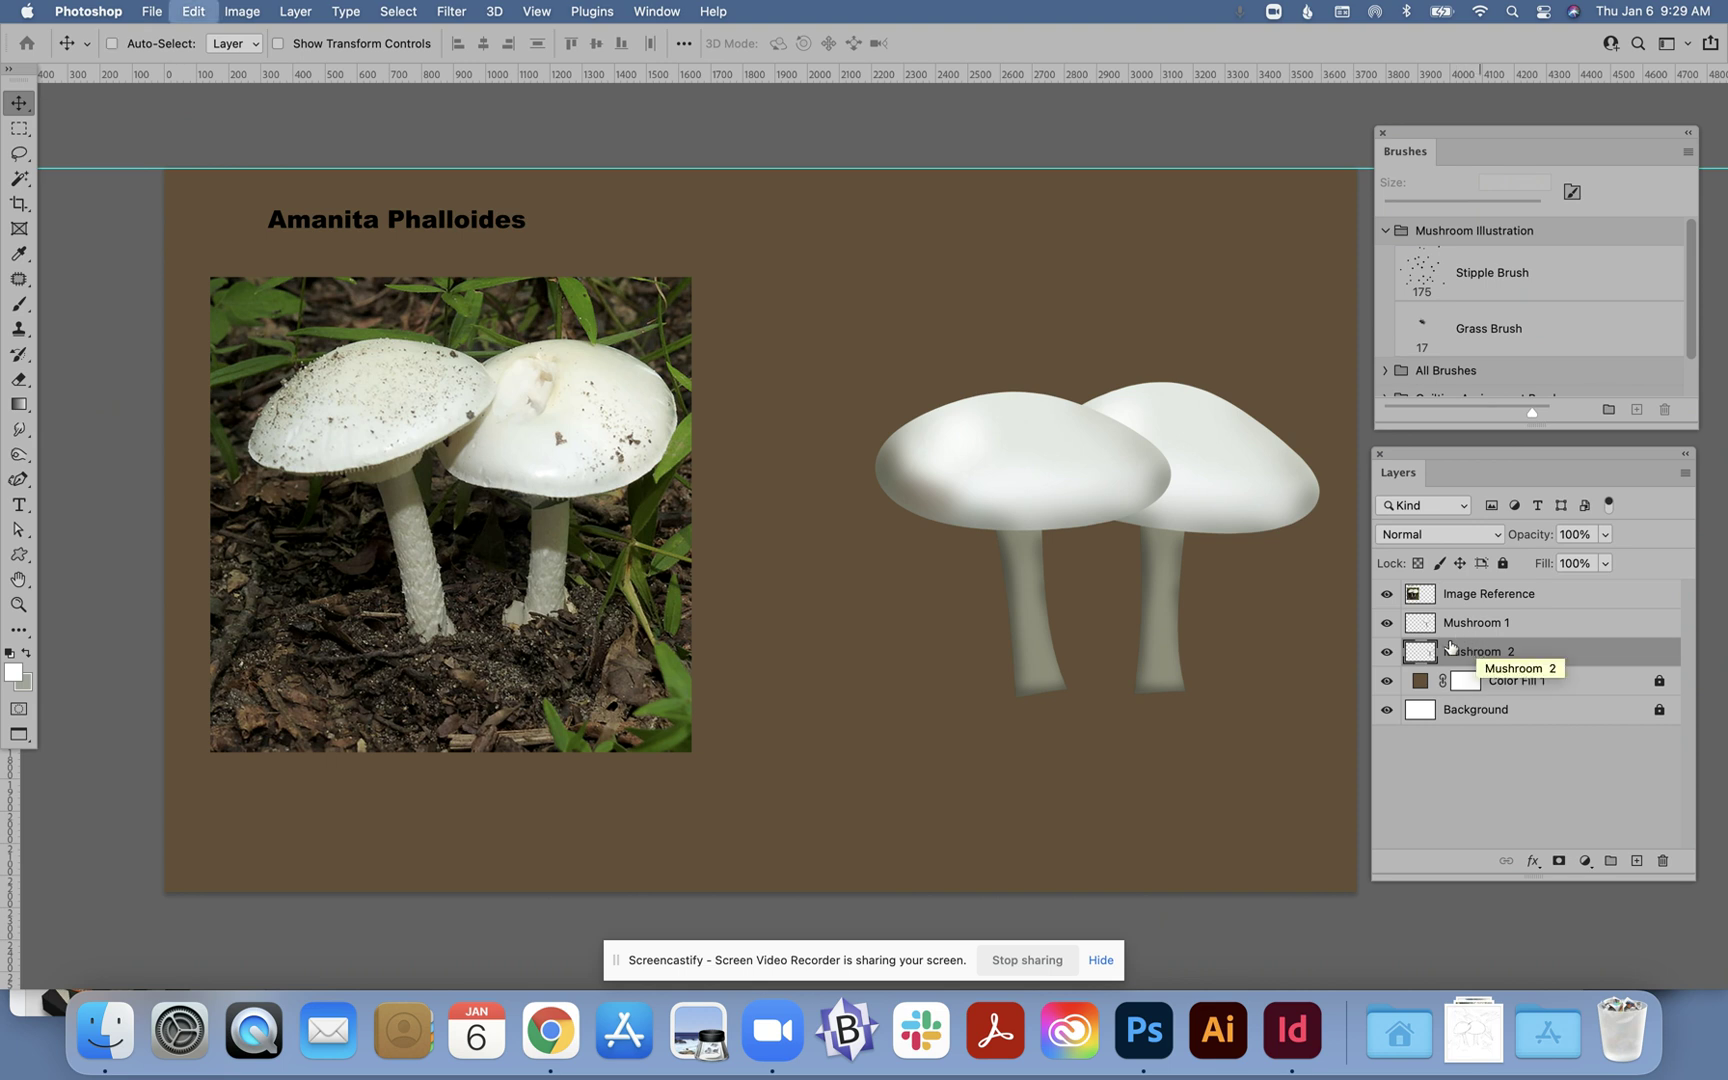
key("super+t")
left_click_drag(1320, 380, 1289, 414)
left_click_drag(1218, 487, 1229, 464)
left_click_drag(1318, 381, 1320, 400)
key("Return")
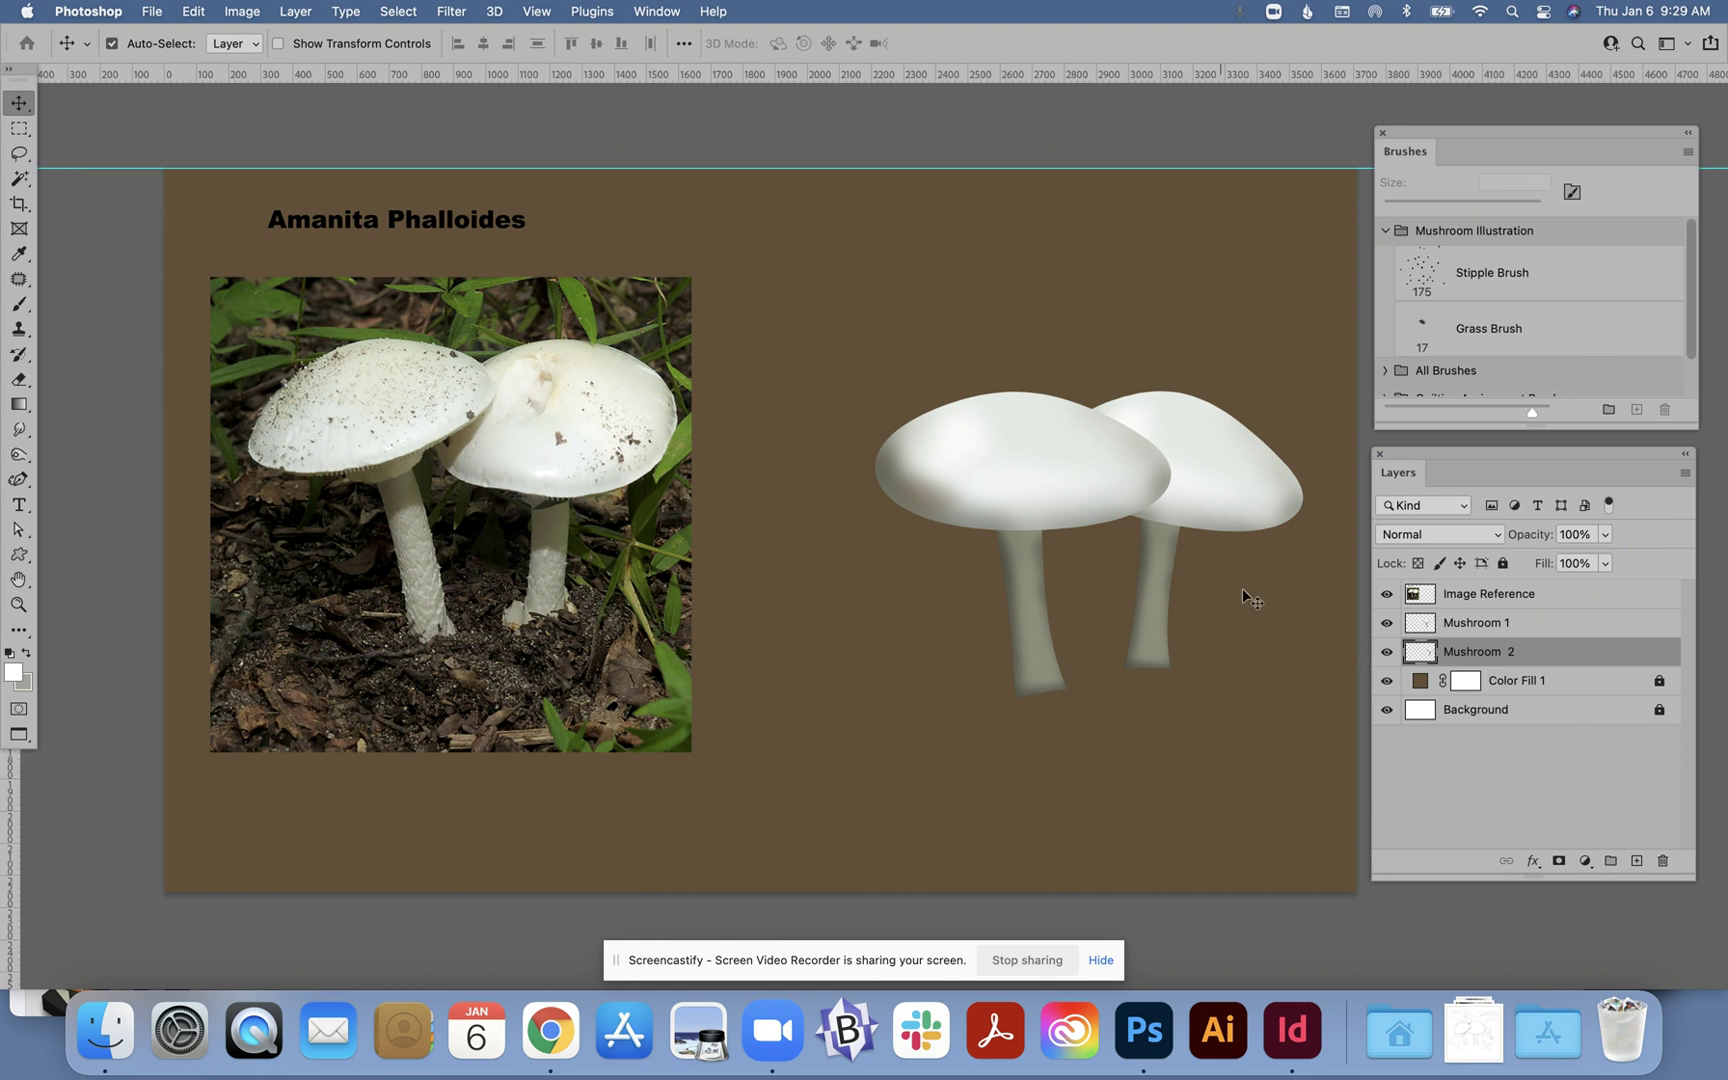
Add a new layer directly above Color Fill 1 and set the Brush tool's foreground color to #1d1d1d.
left_click(1507, 682)
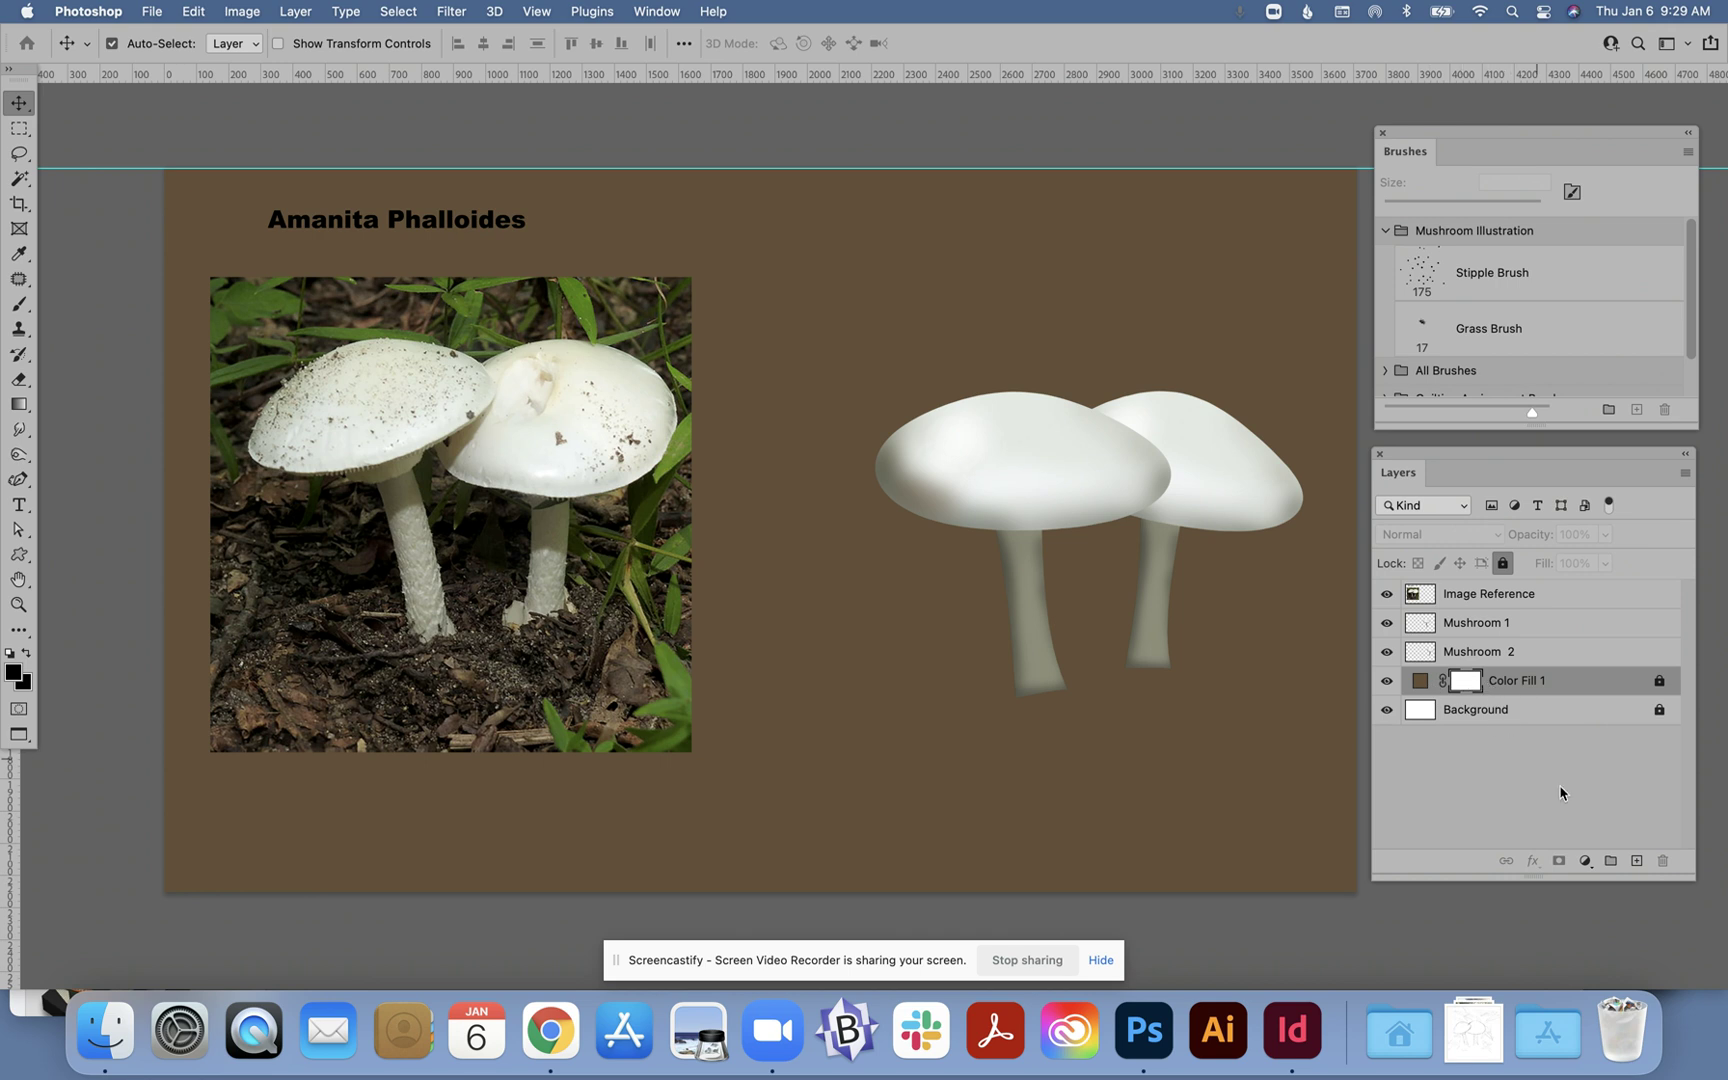
left_click(1636, 862)
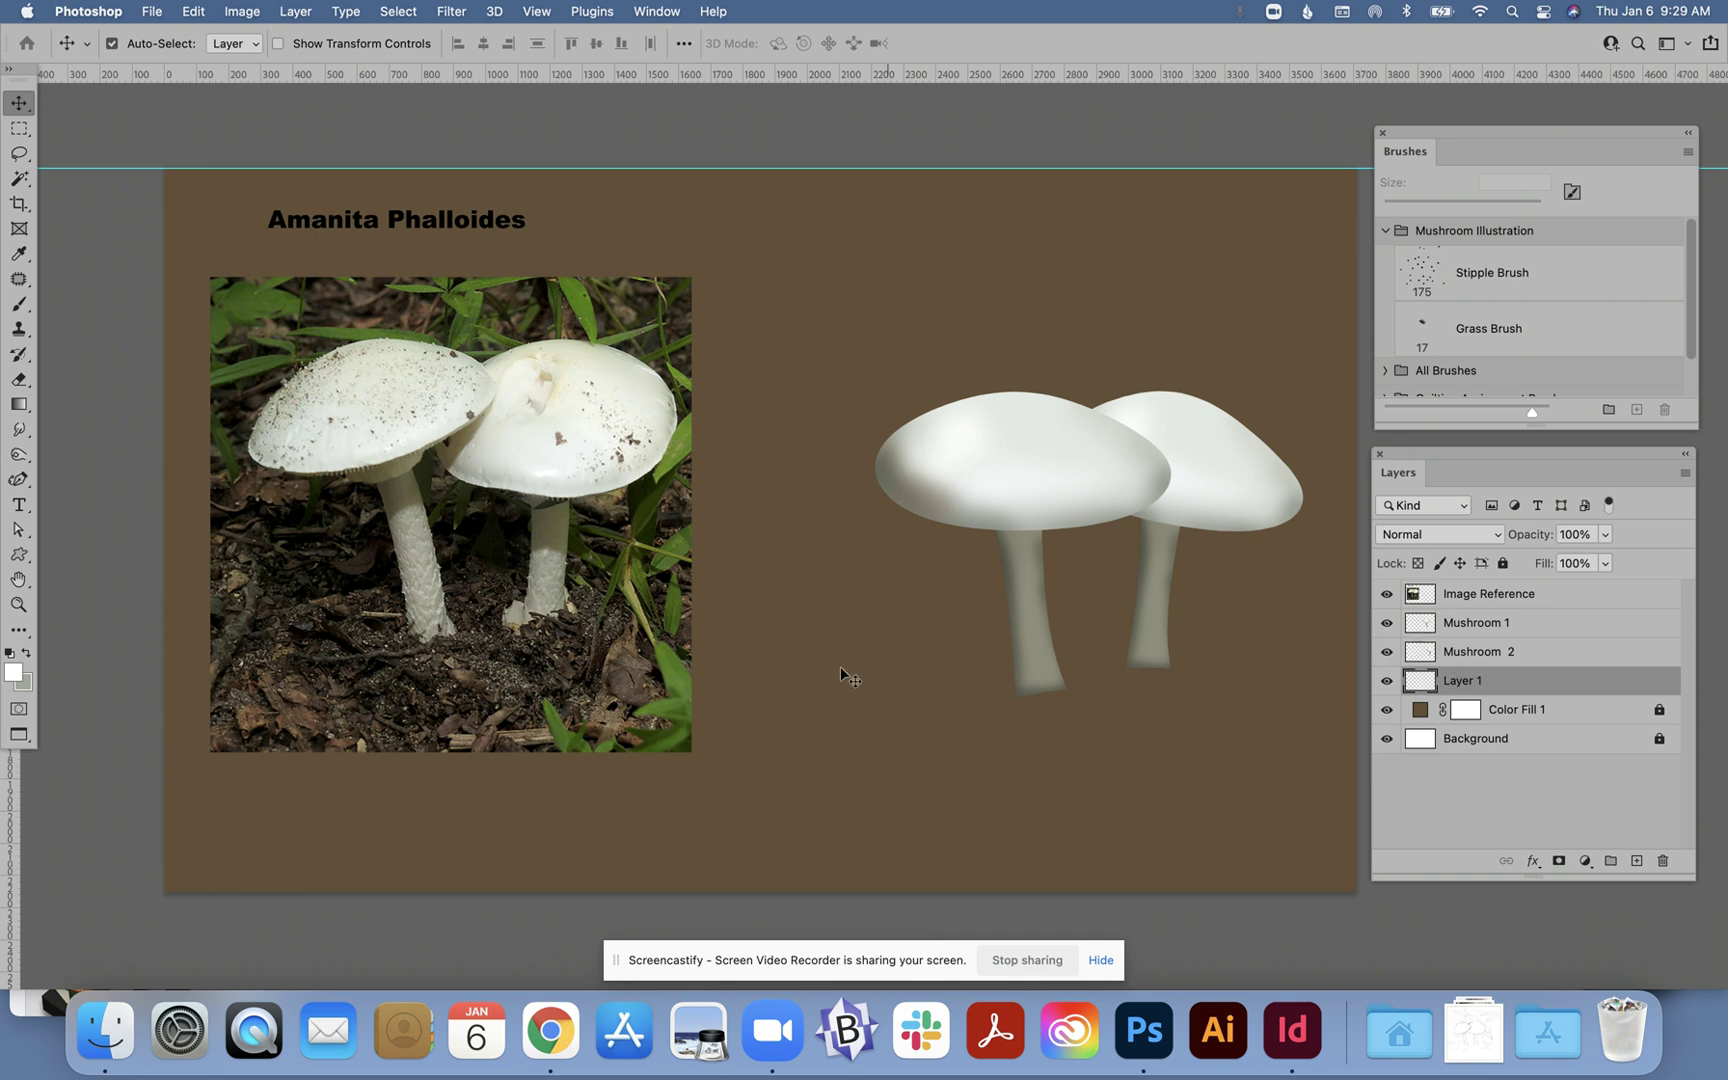
left_click(20, 306)
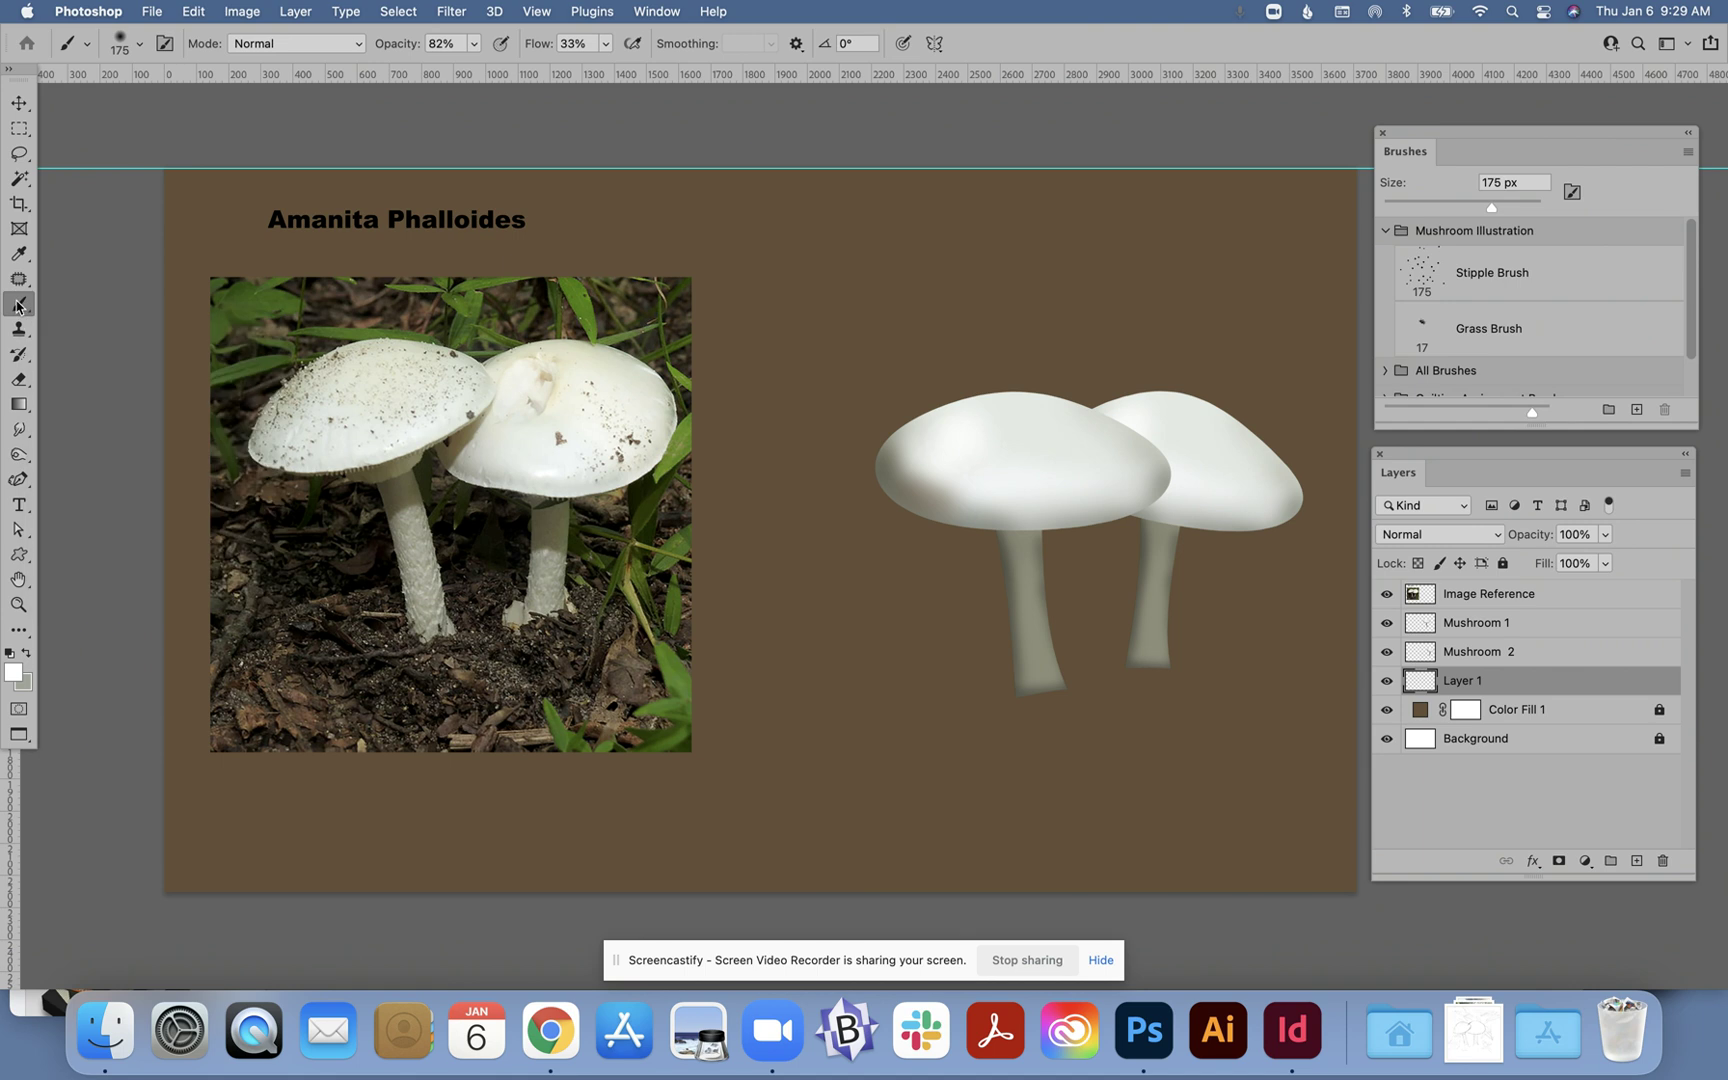
left_click(13, 672)
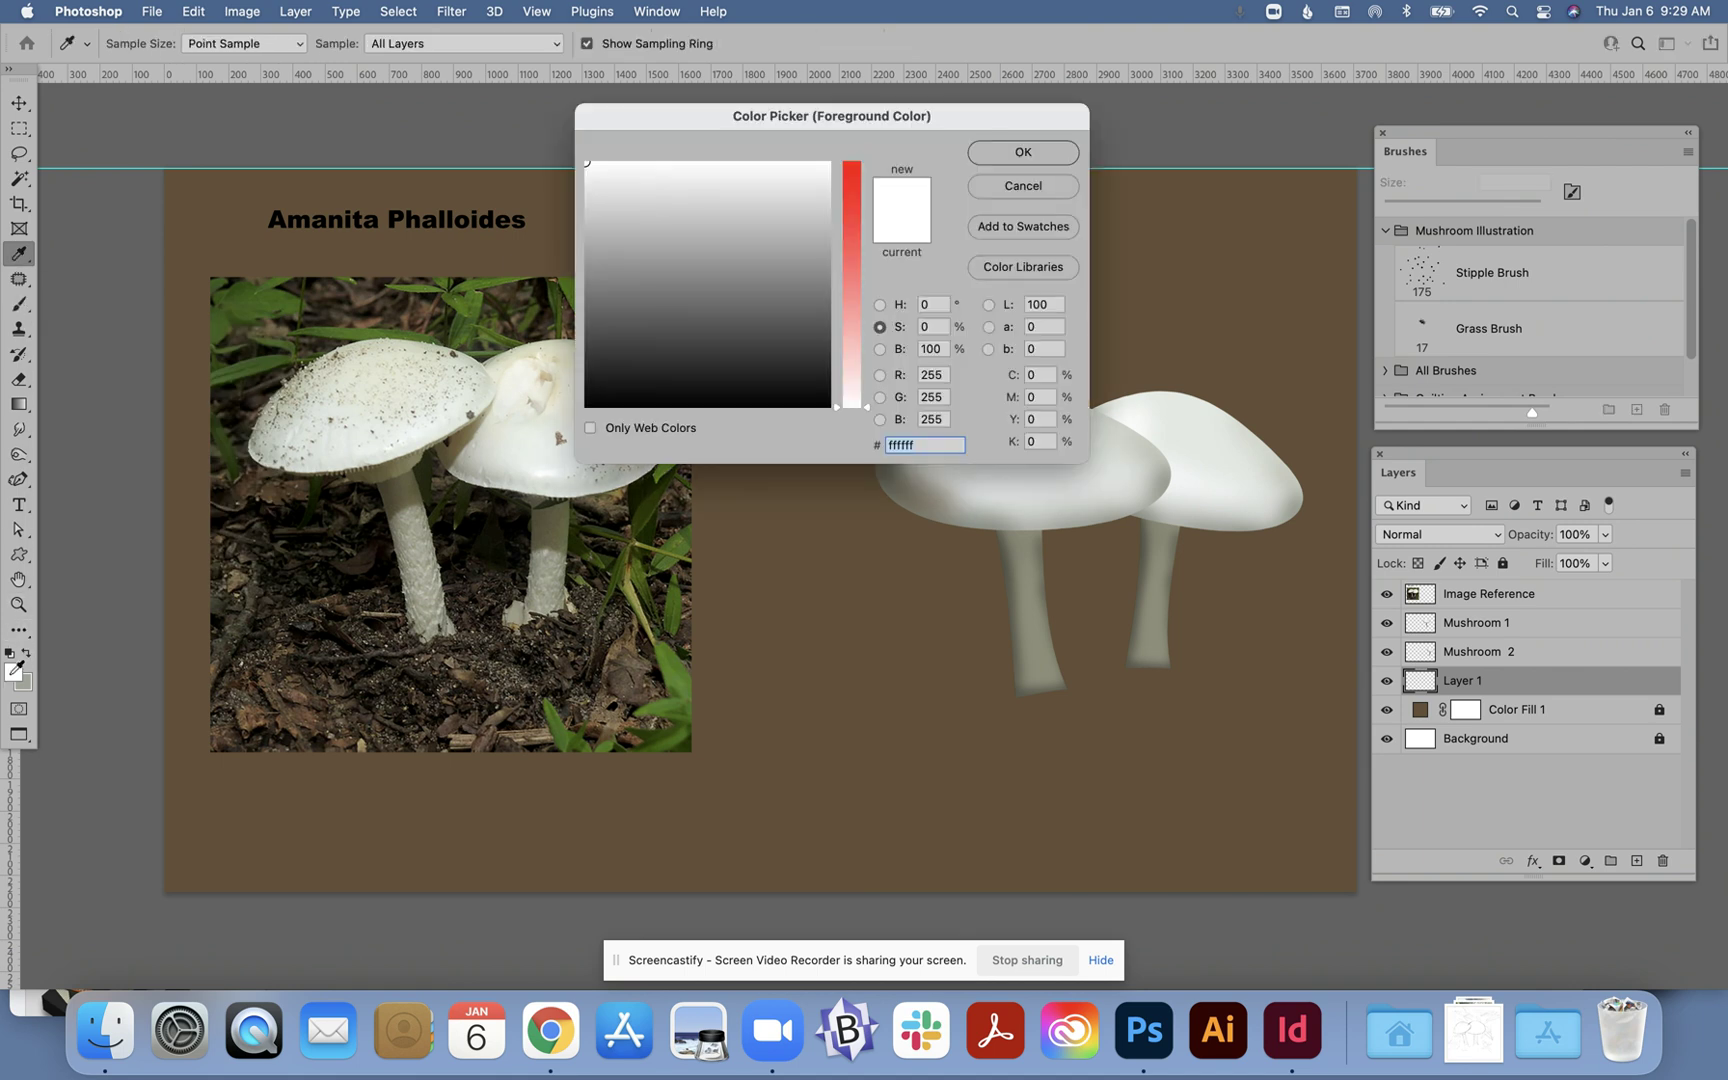
left_click_drag(650, 290, 649, 360)
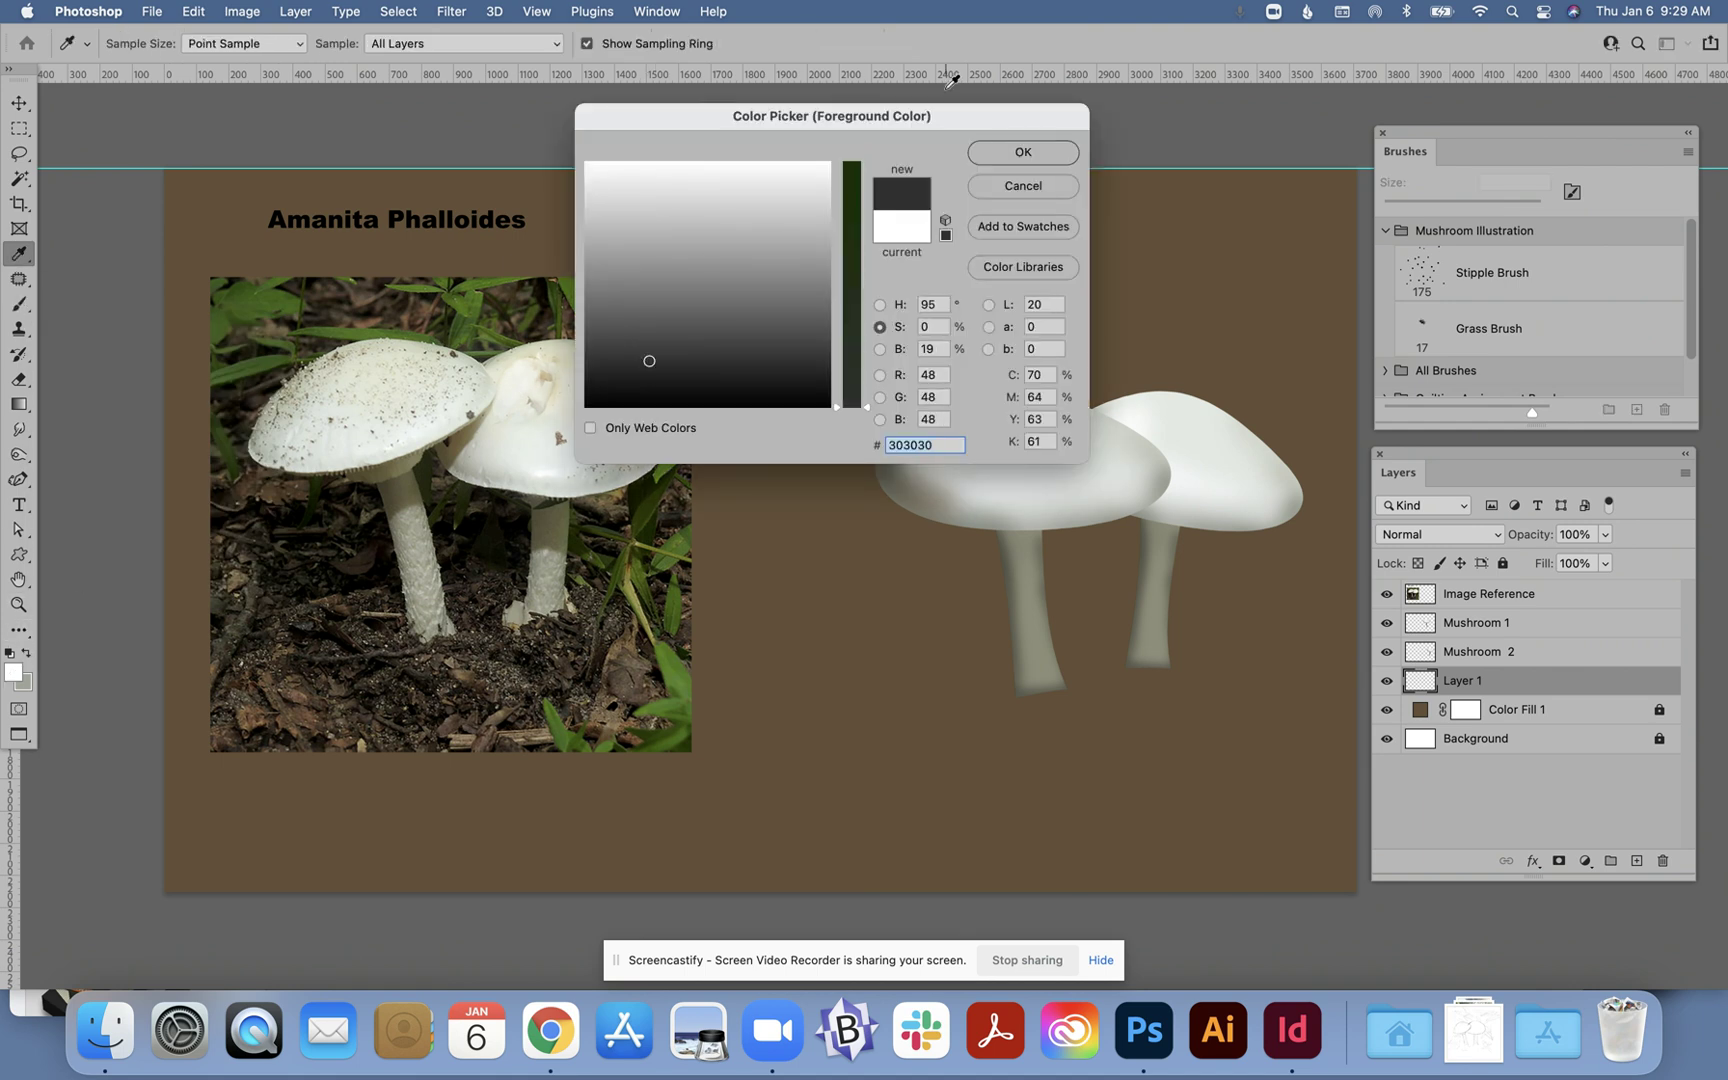
left_click(687, 379)
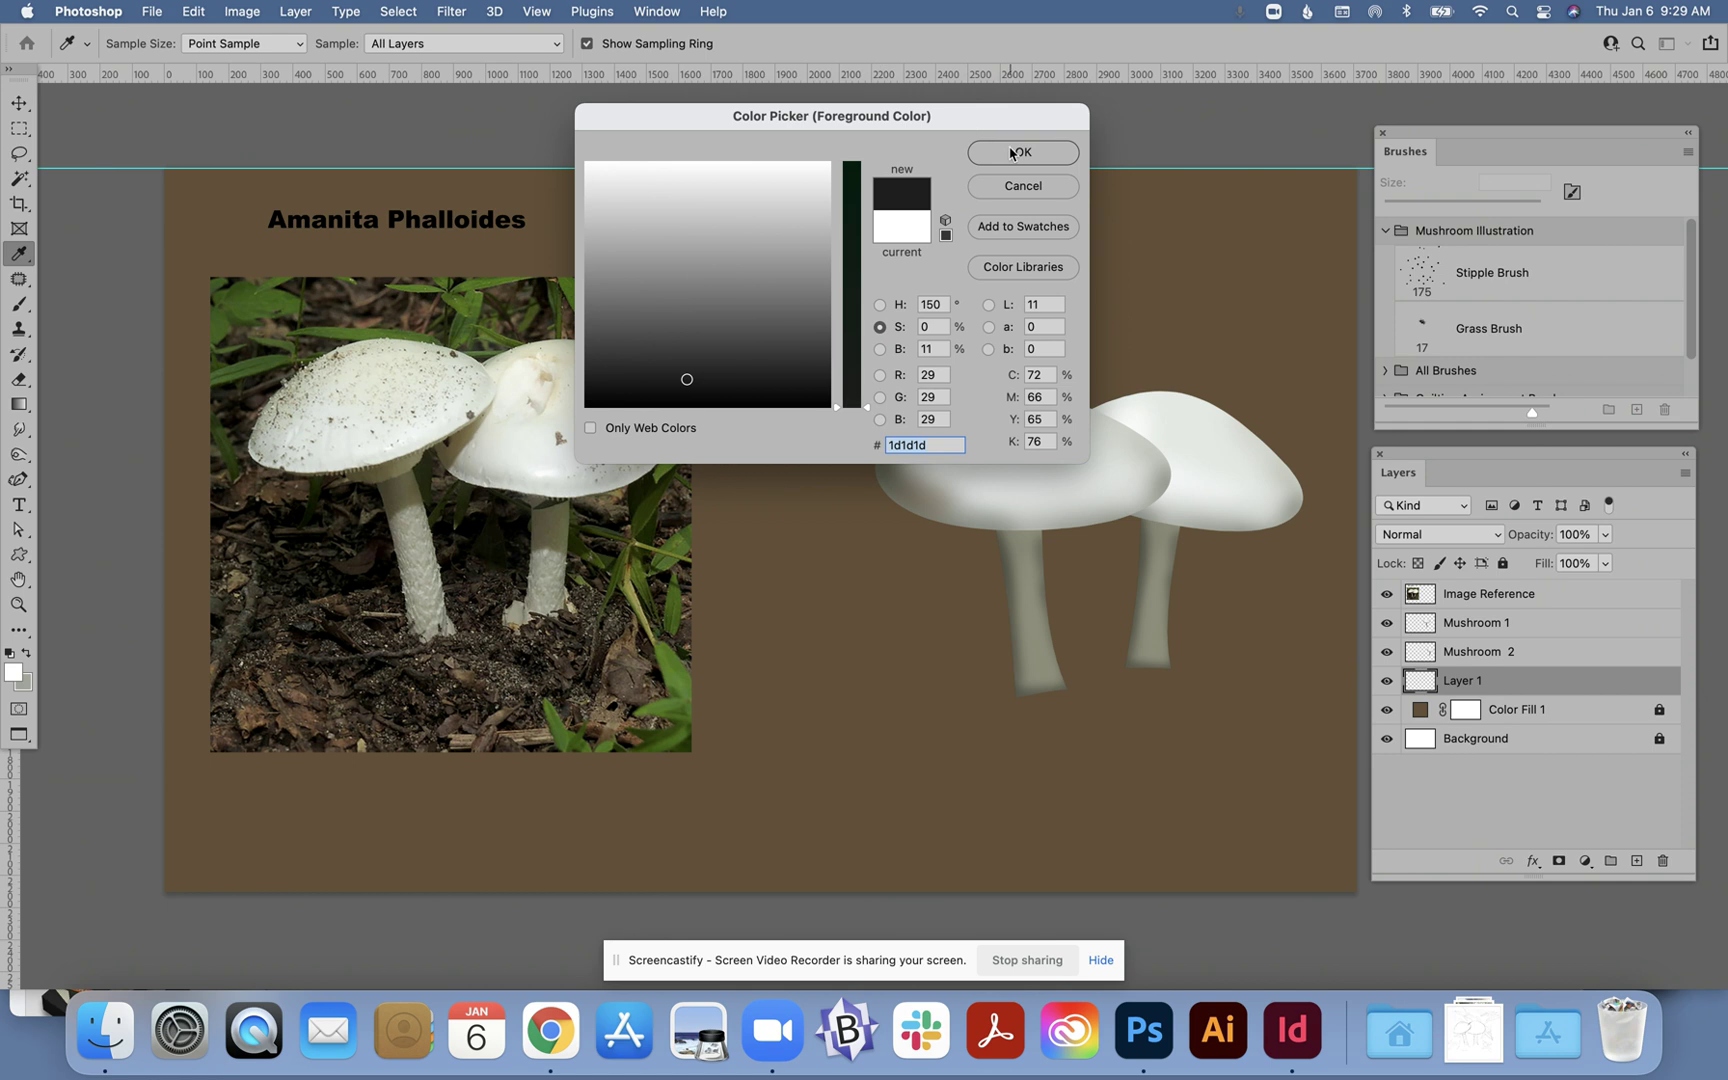
left_click(1012, 153)
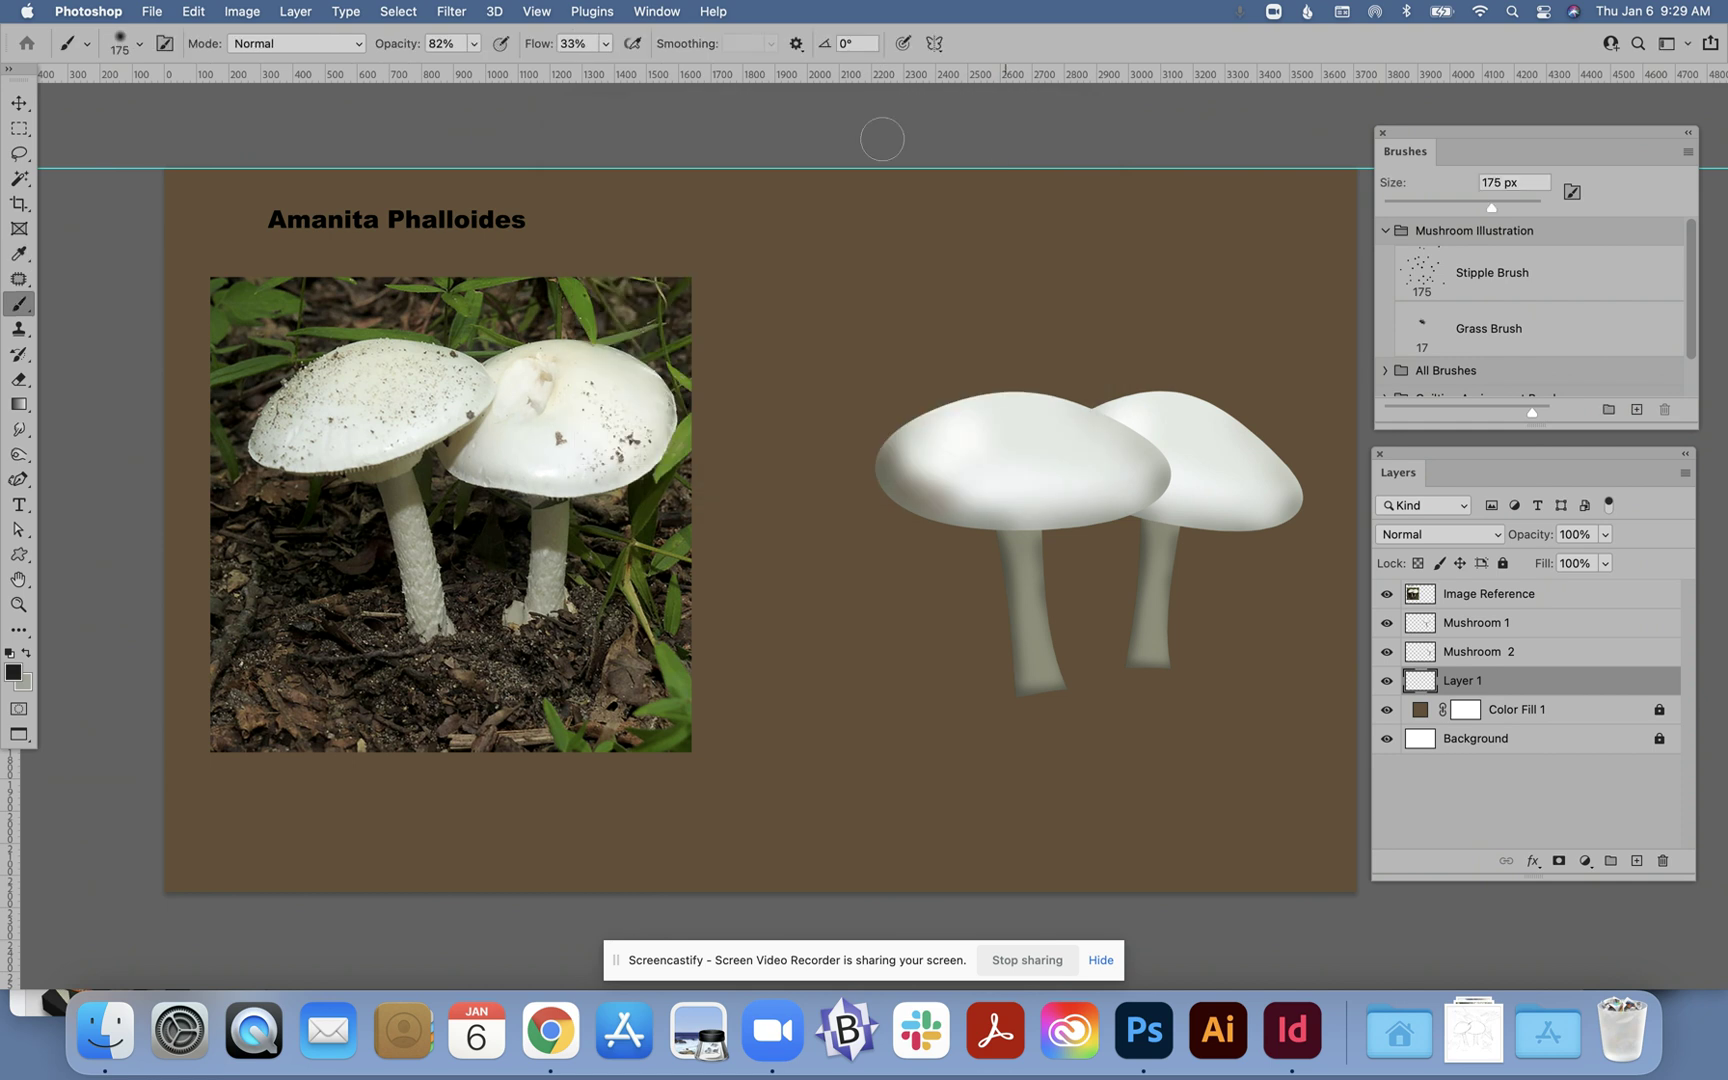
Choose the 175 px Stipple Brush from the Mushroom Illustration set and set the new layer's blend mode to Multiply.
left_click(139, 44)
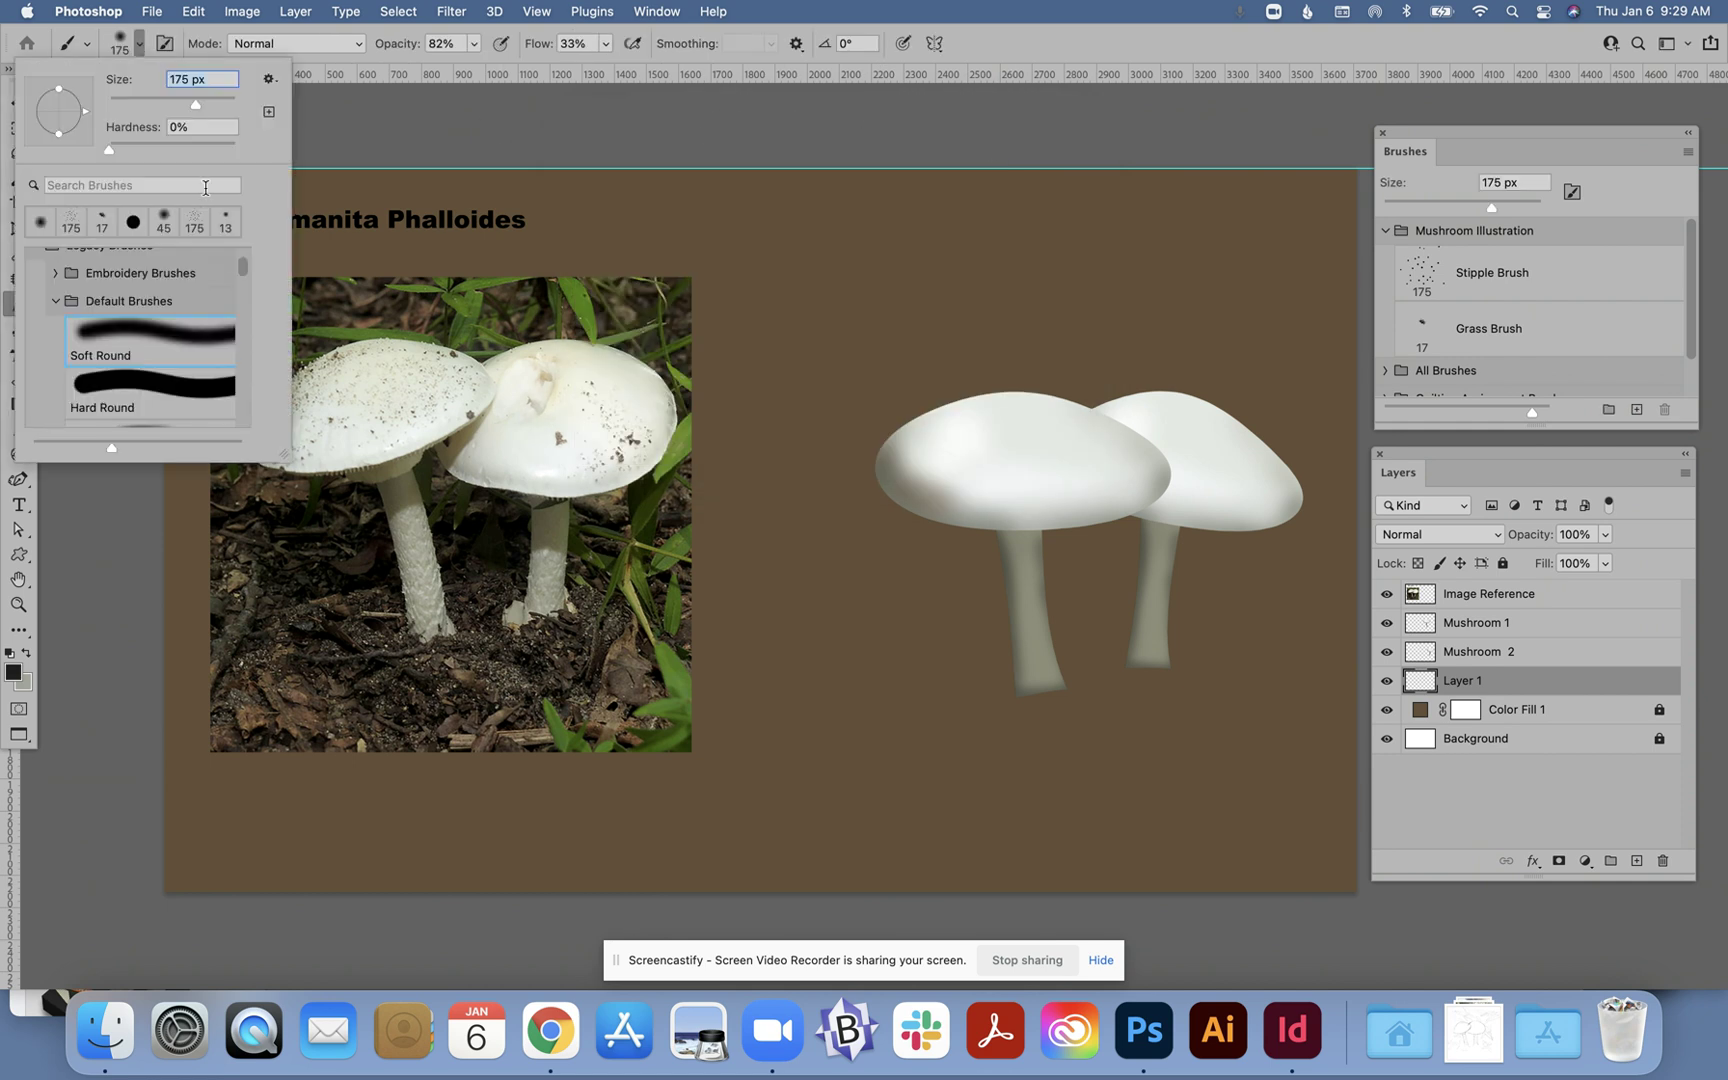
left_click_drag(240, 264, 240, 246)
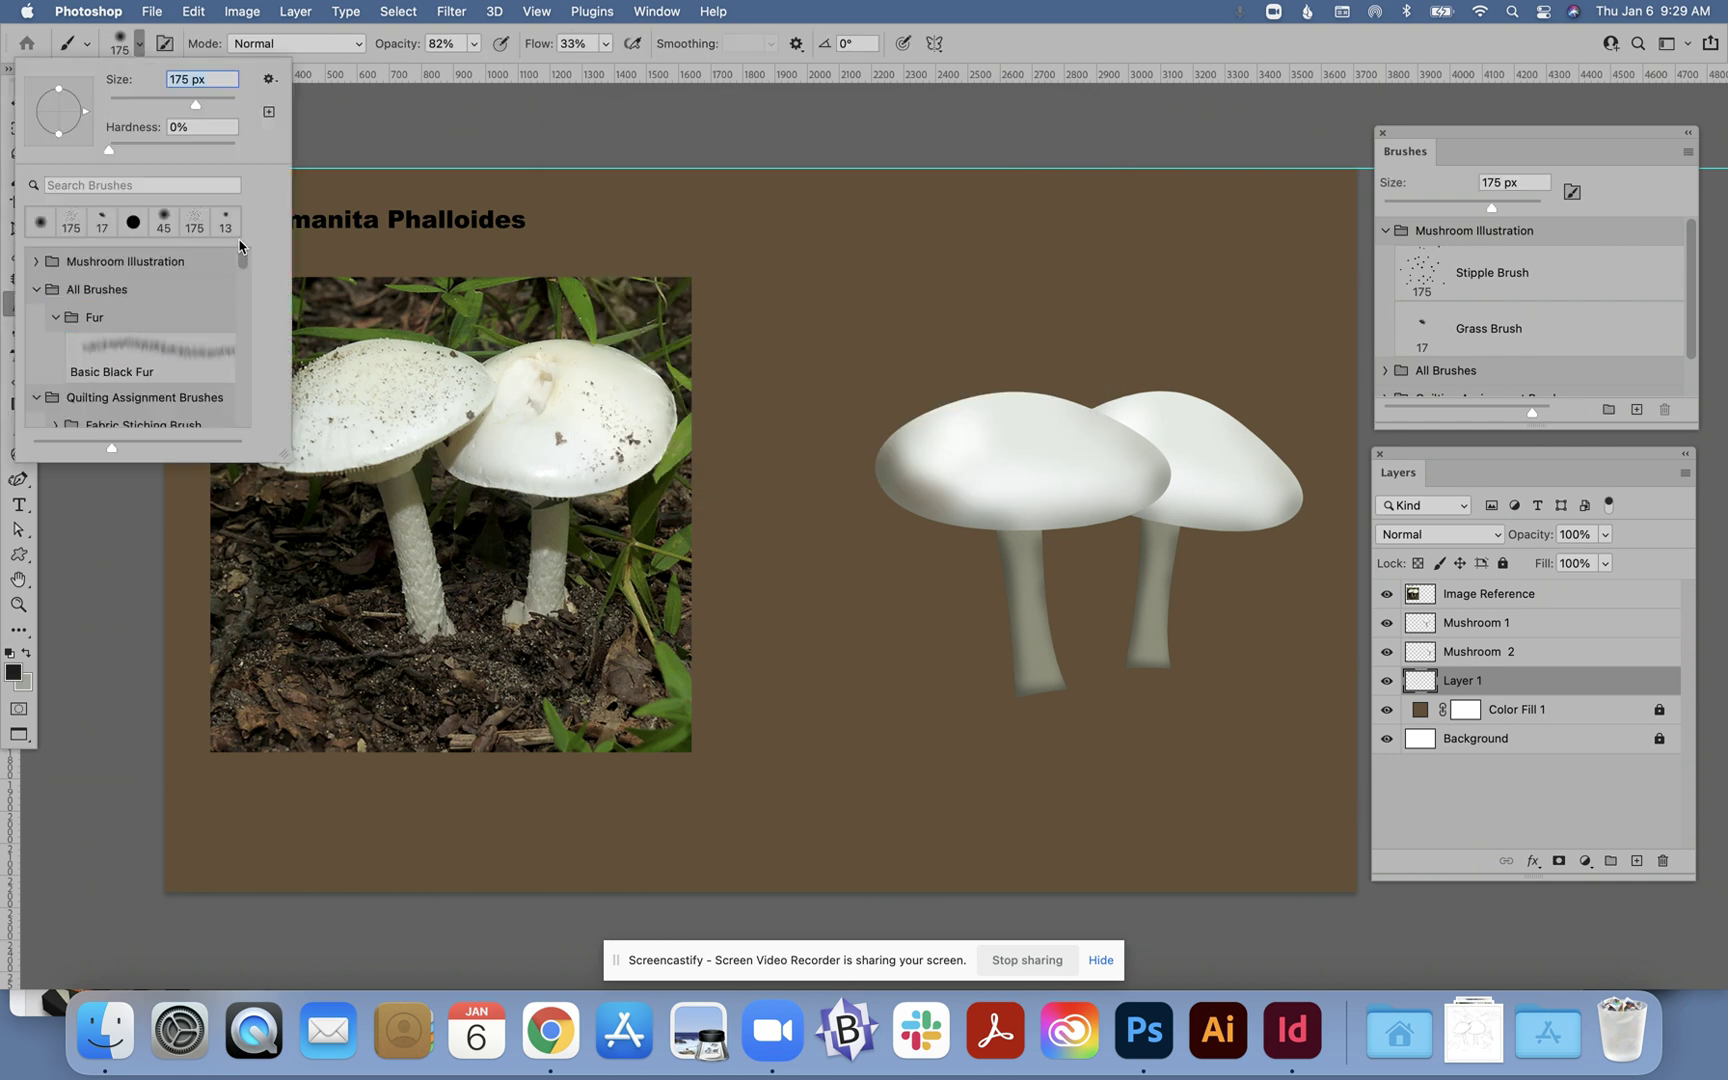
left_click(36, 261)
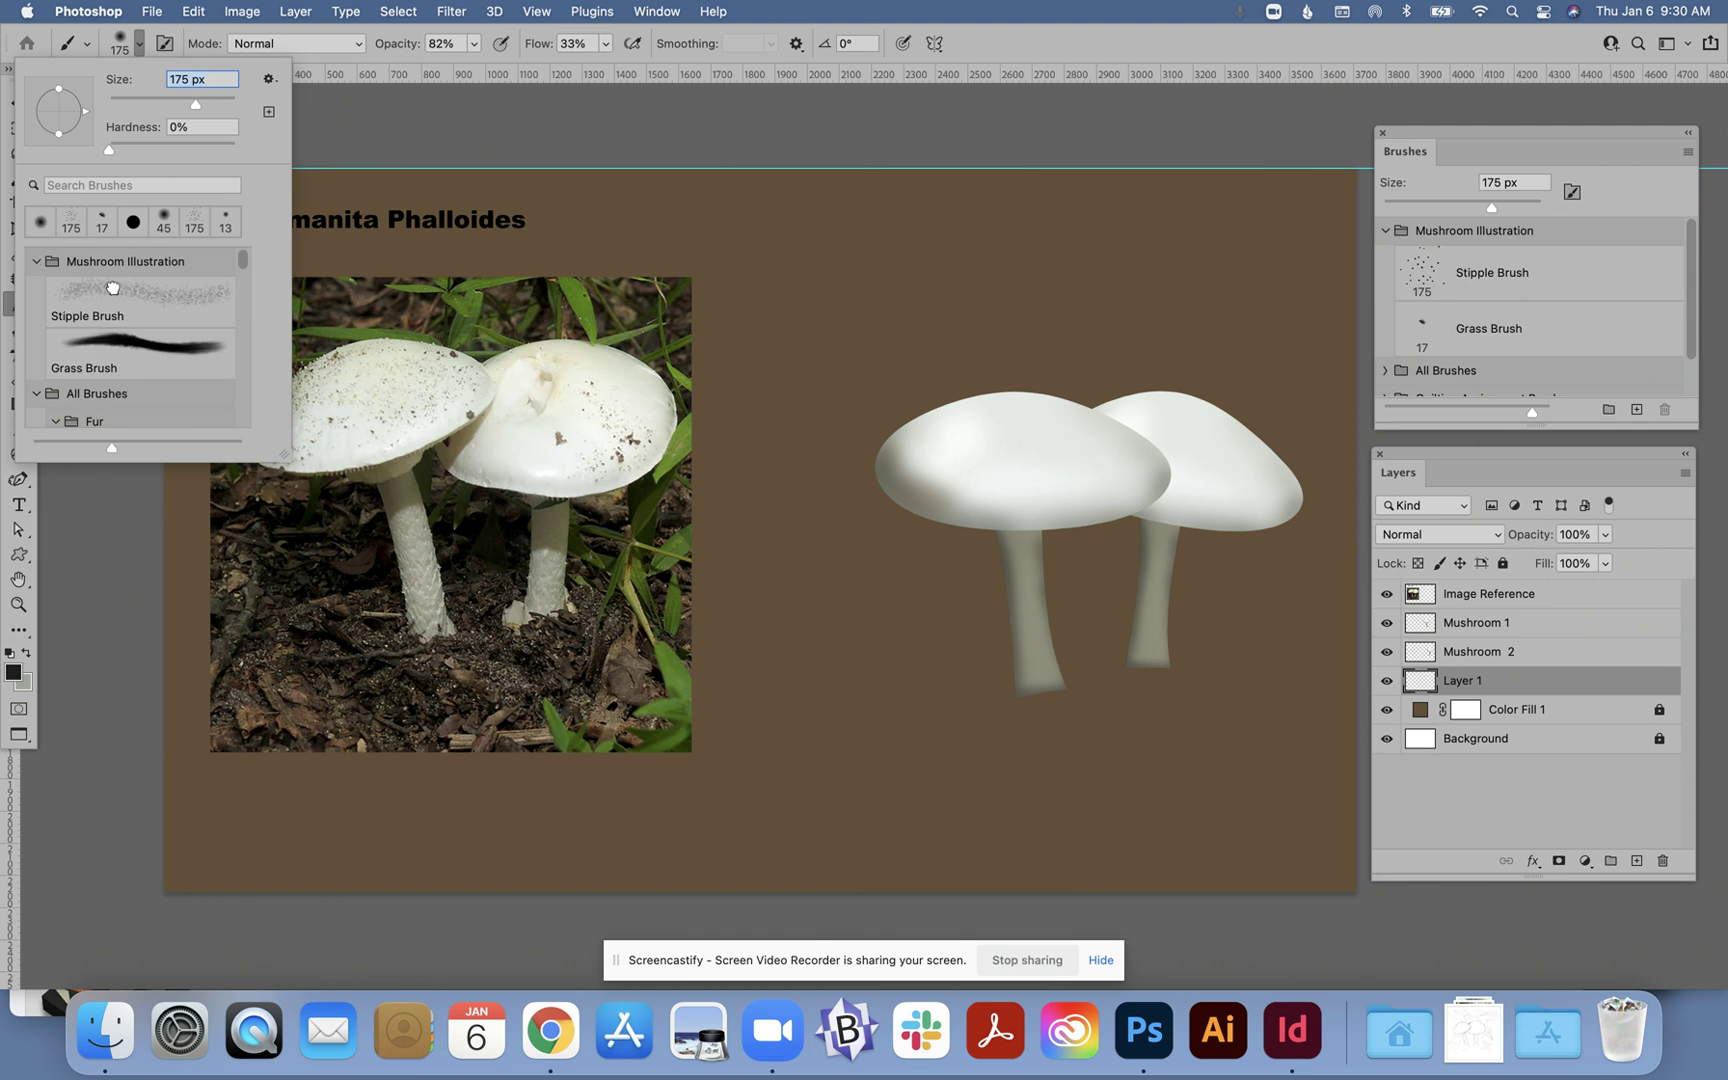
left_click(112, 292)
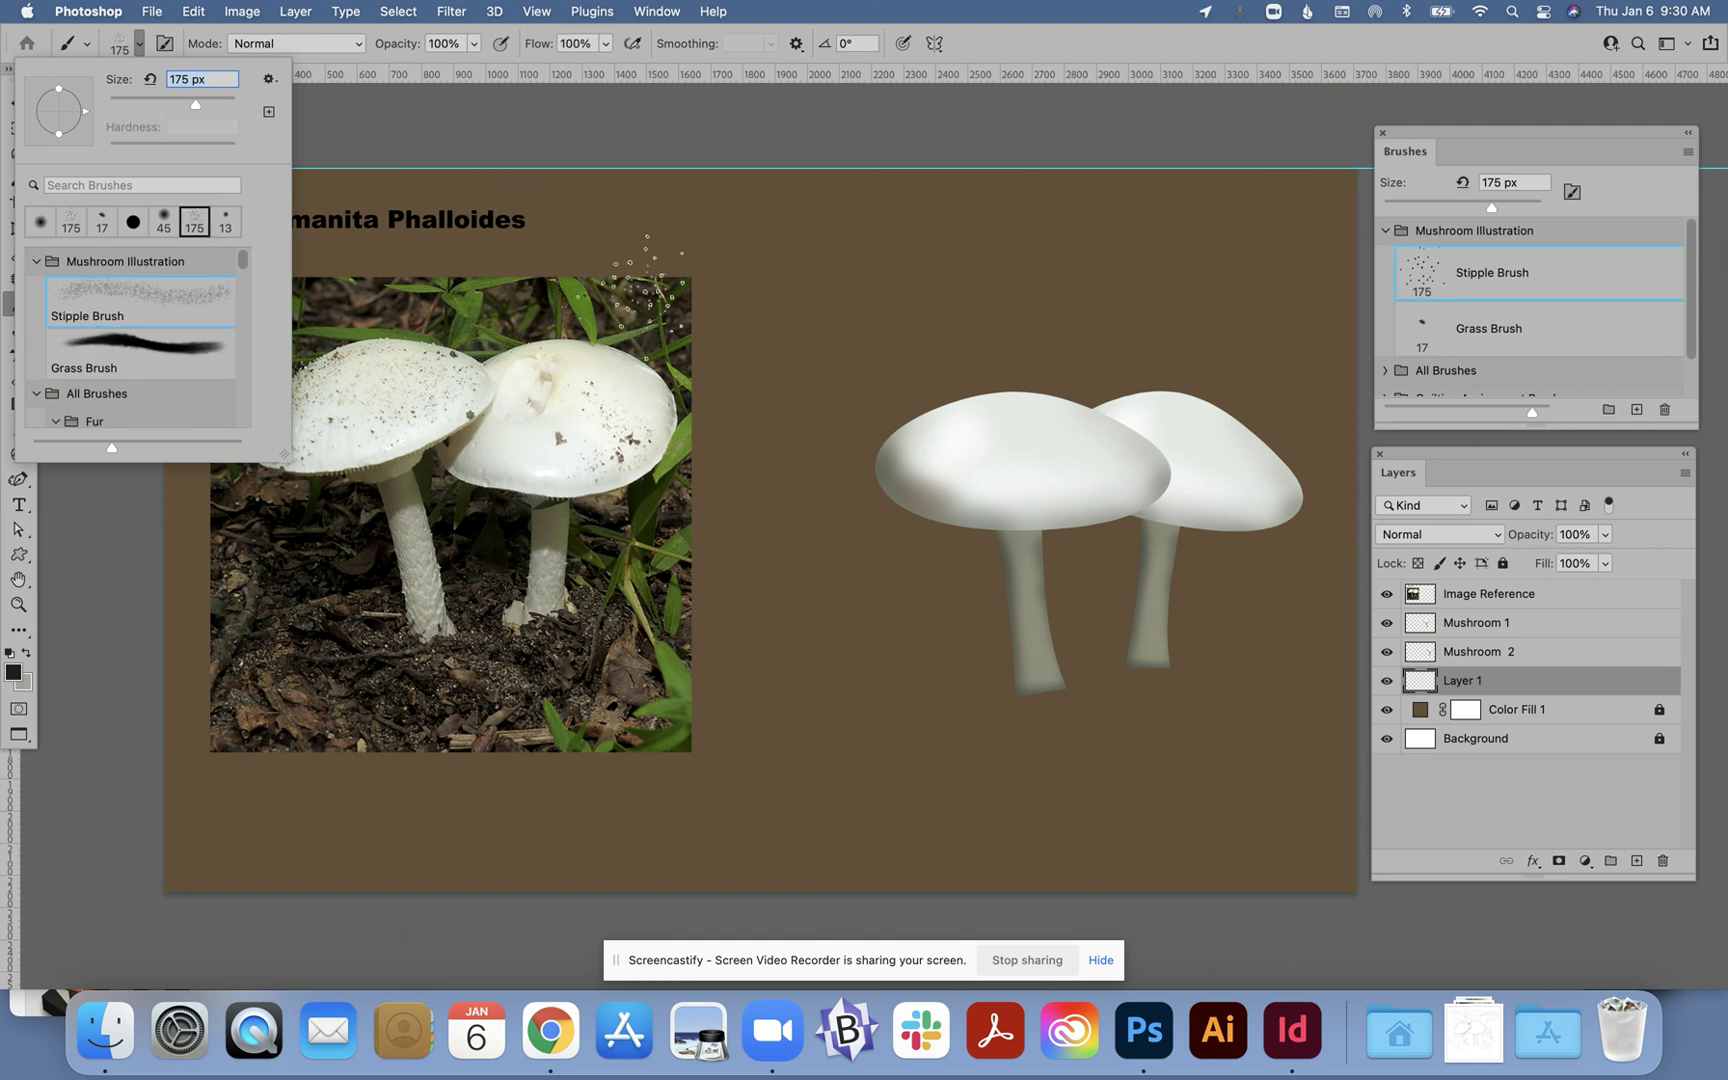
left_click(620, 130)
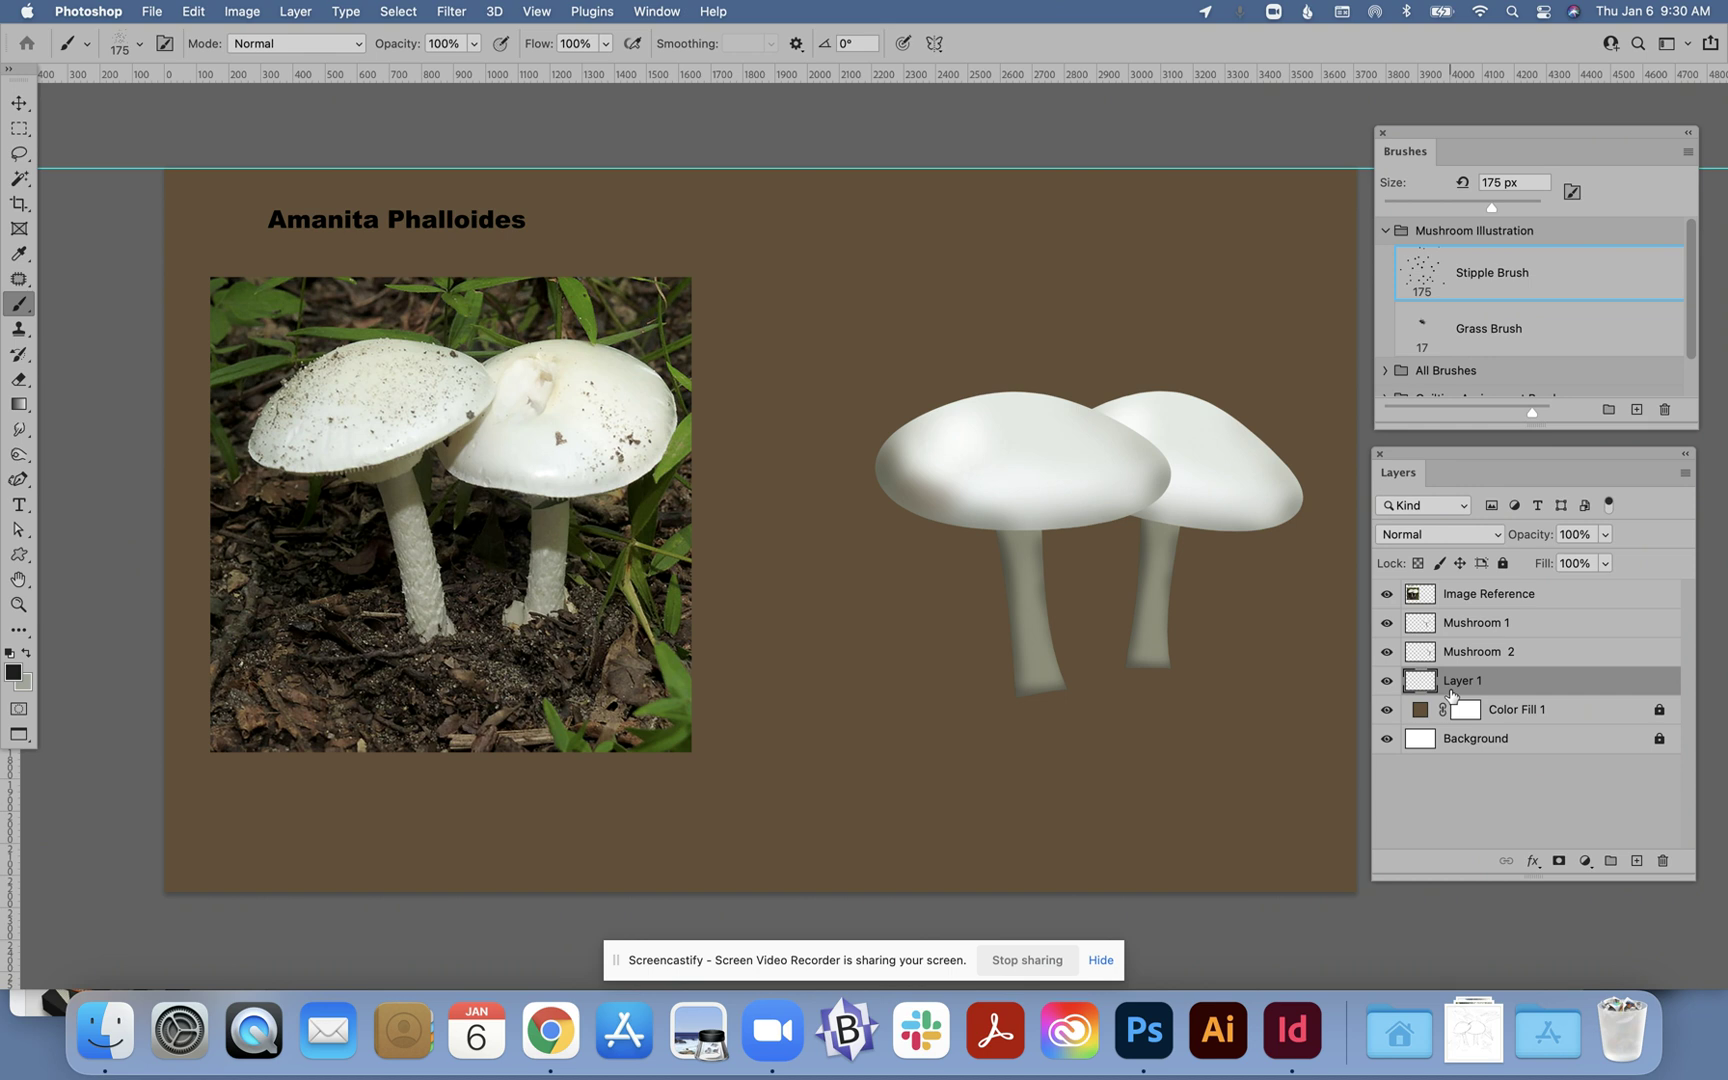
left_click(1436, 535)
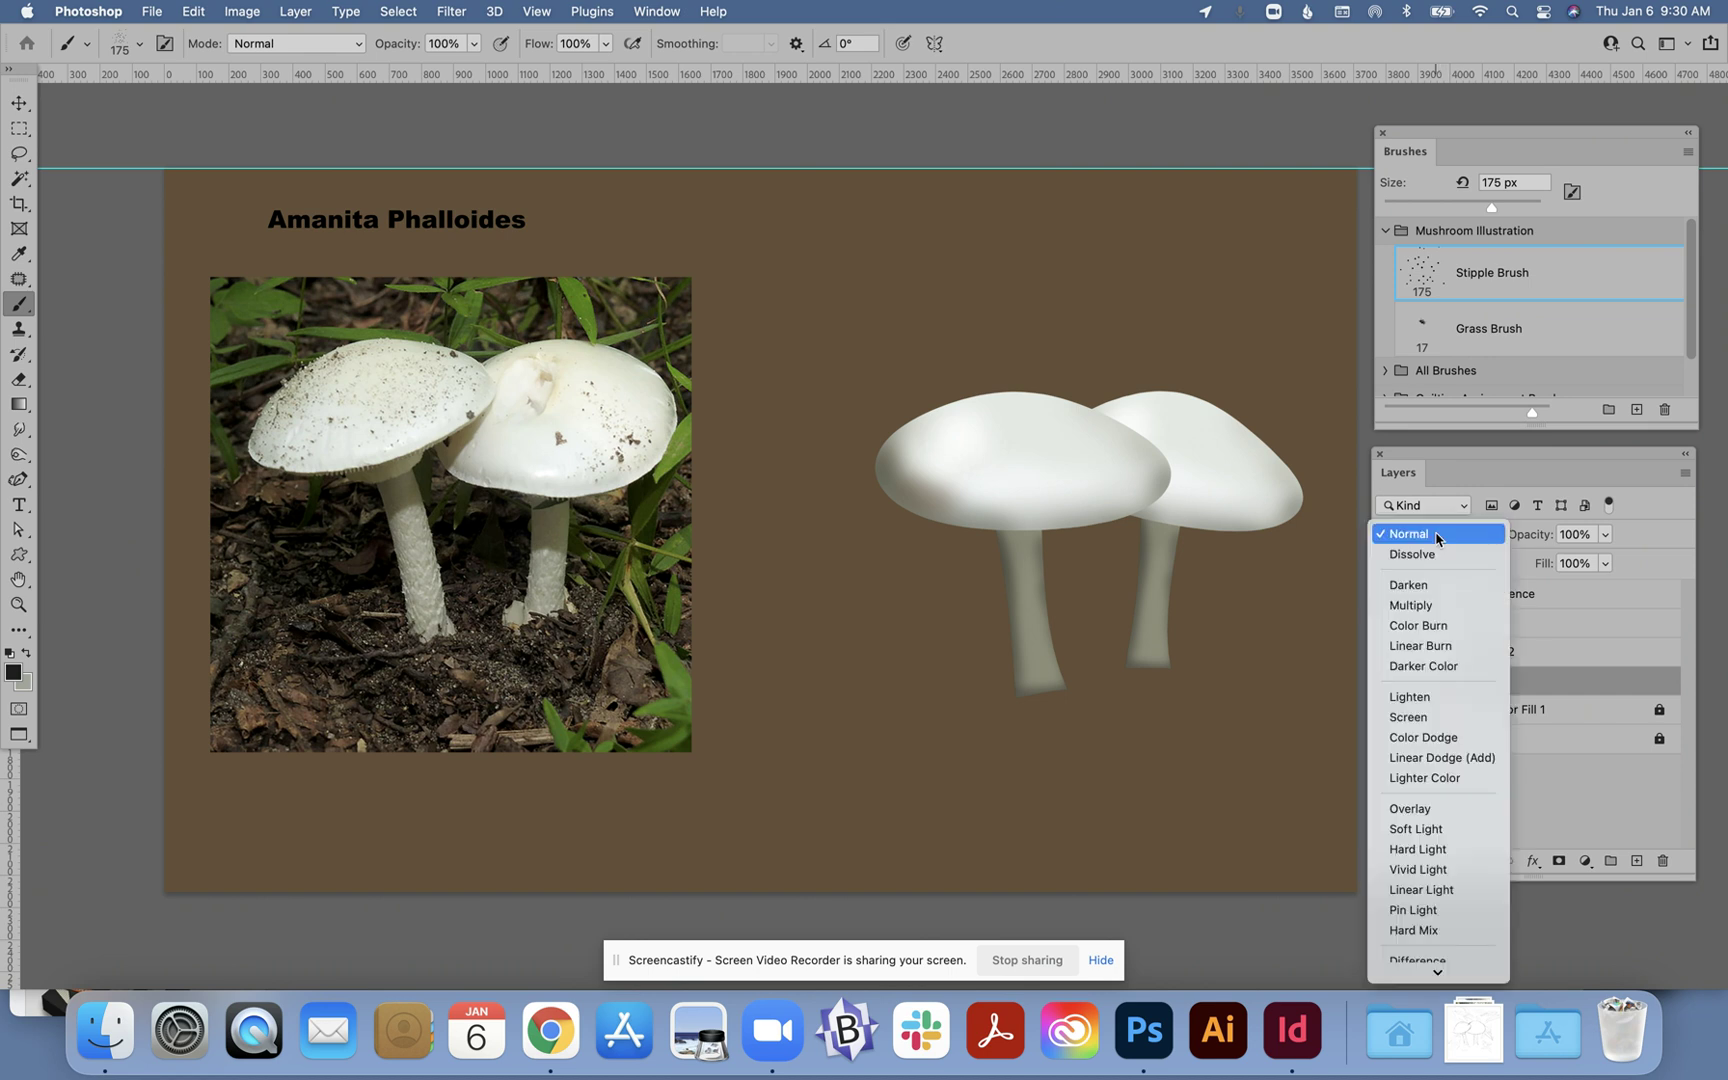
left_click(1428, 606)
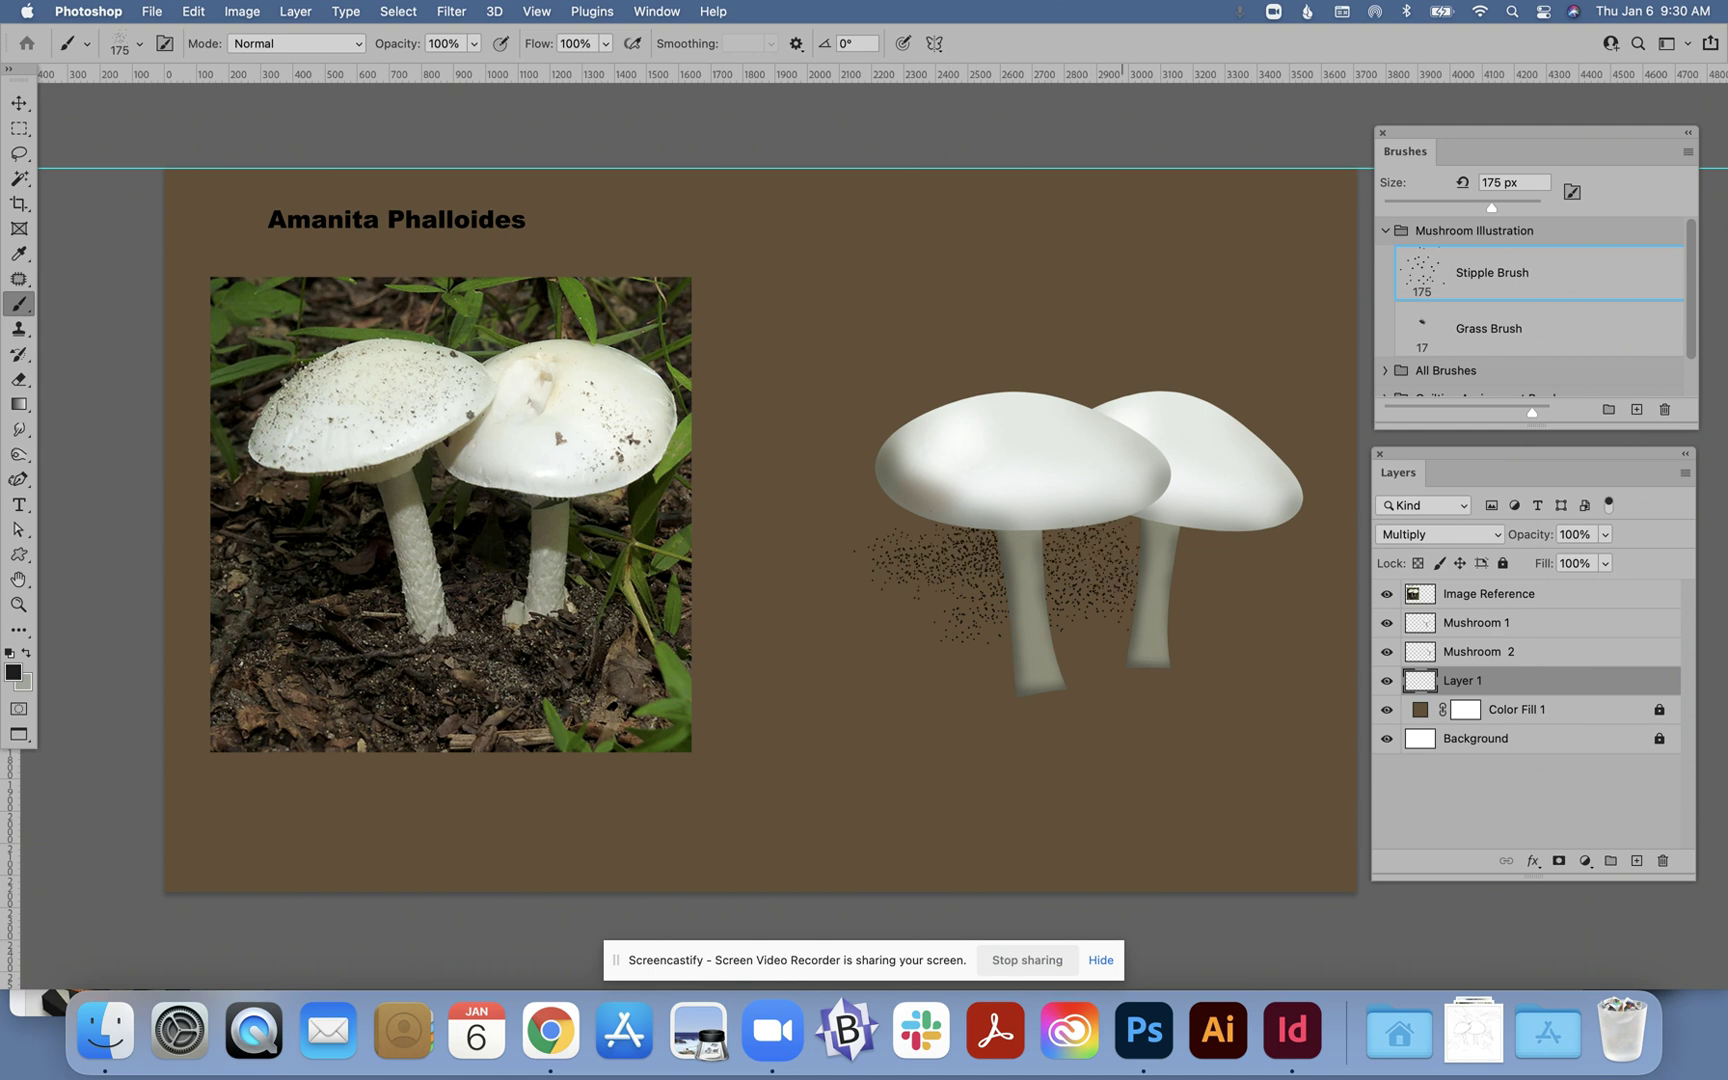
Stipple dark texture around the mushroom pair, filling in behind the caps and around both stems.
left_click_drag(1175, 565, 1240, 570)
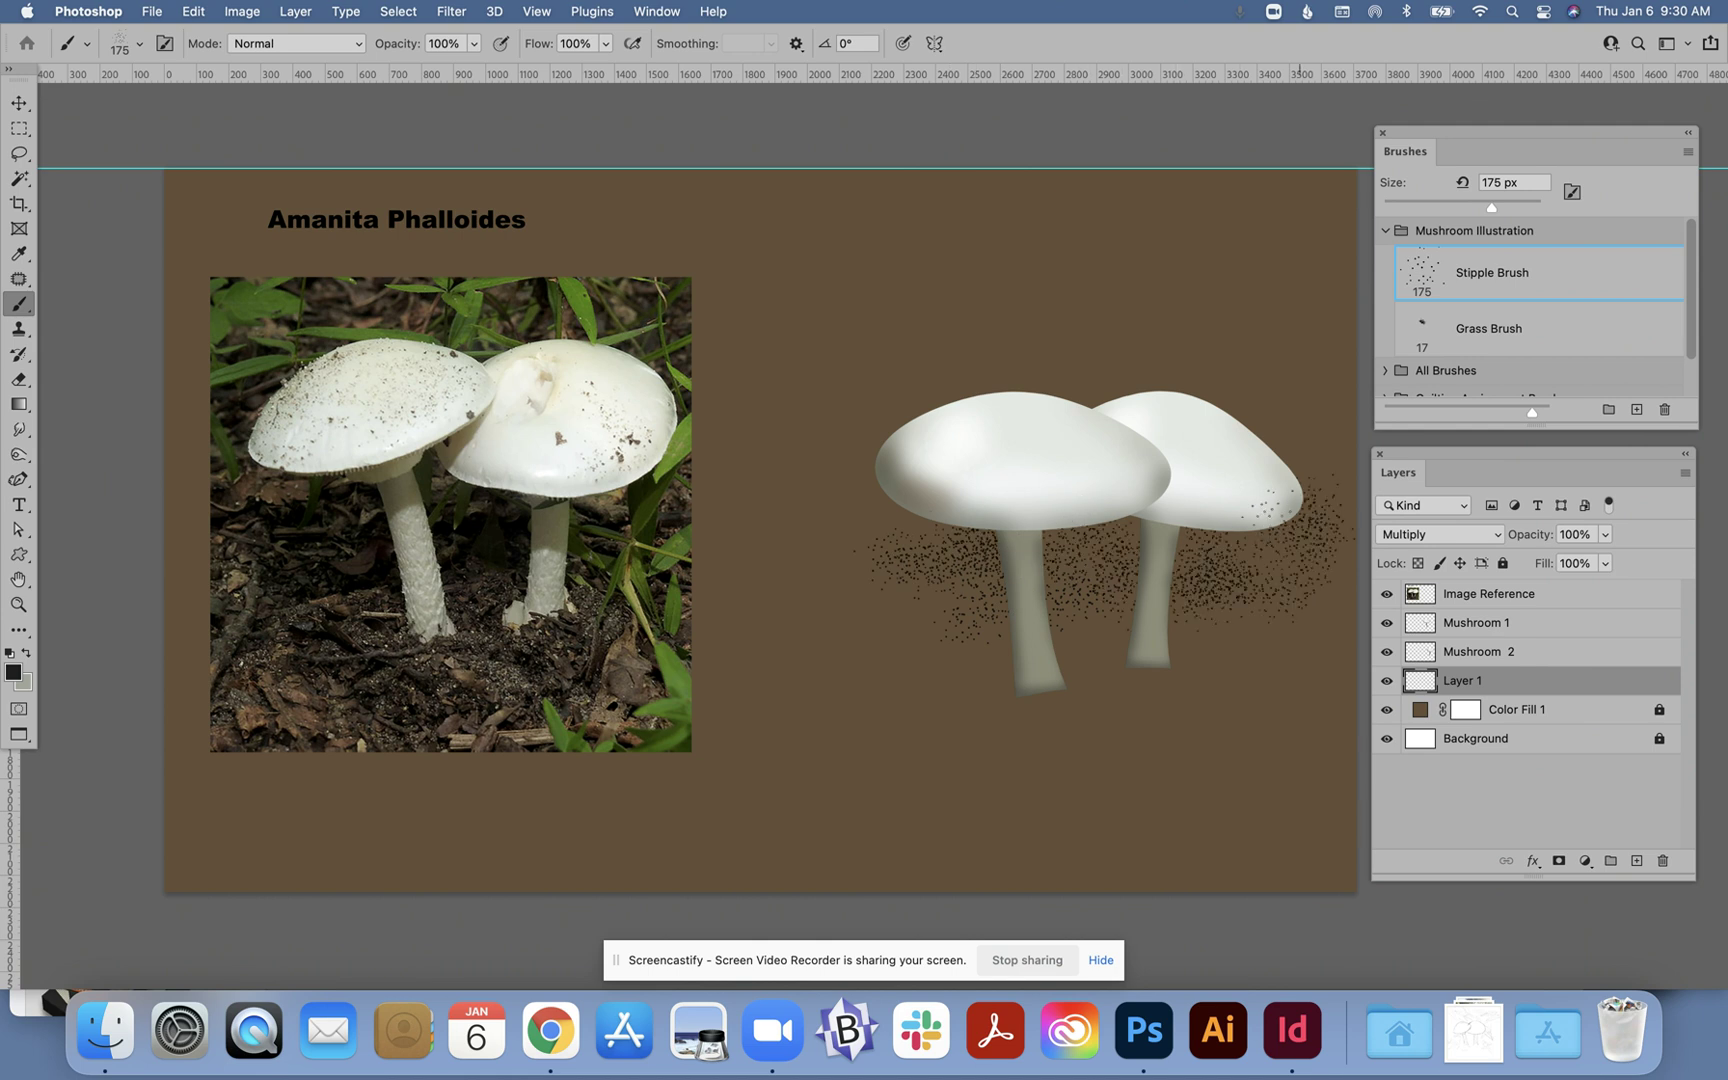
mouse_move(1290, 420)
left_mouse_down()
mouse_move(1225, 380)
mouse_move(1245, 415)
mouse_move(1190, 375)
mouse_move(1245, 435)
mouse_move(1165, 375)
mouse_move(1115, 405)
mouse_move(1132, 387)
mouse_move(1062, 387)
mouse_move(1018, 357)
mouse_move(940, 385)
left_mouse_up()
left_click_drag(1066, 375, 906, 390)
left_click_drag(838, 430, 848, 500)
left_click_drag(1120, 620, 1095, 612)
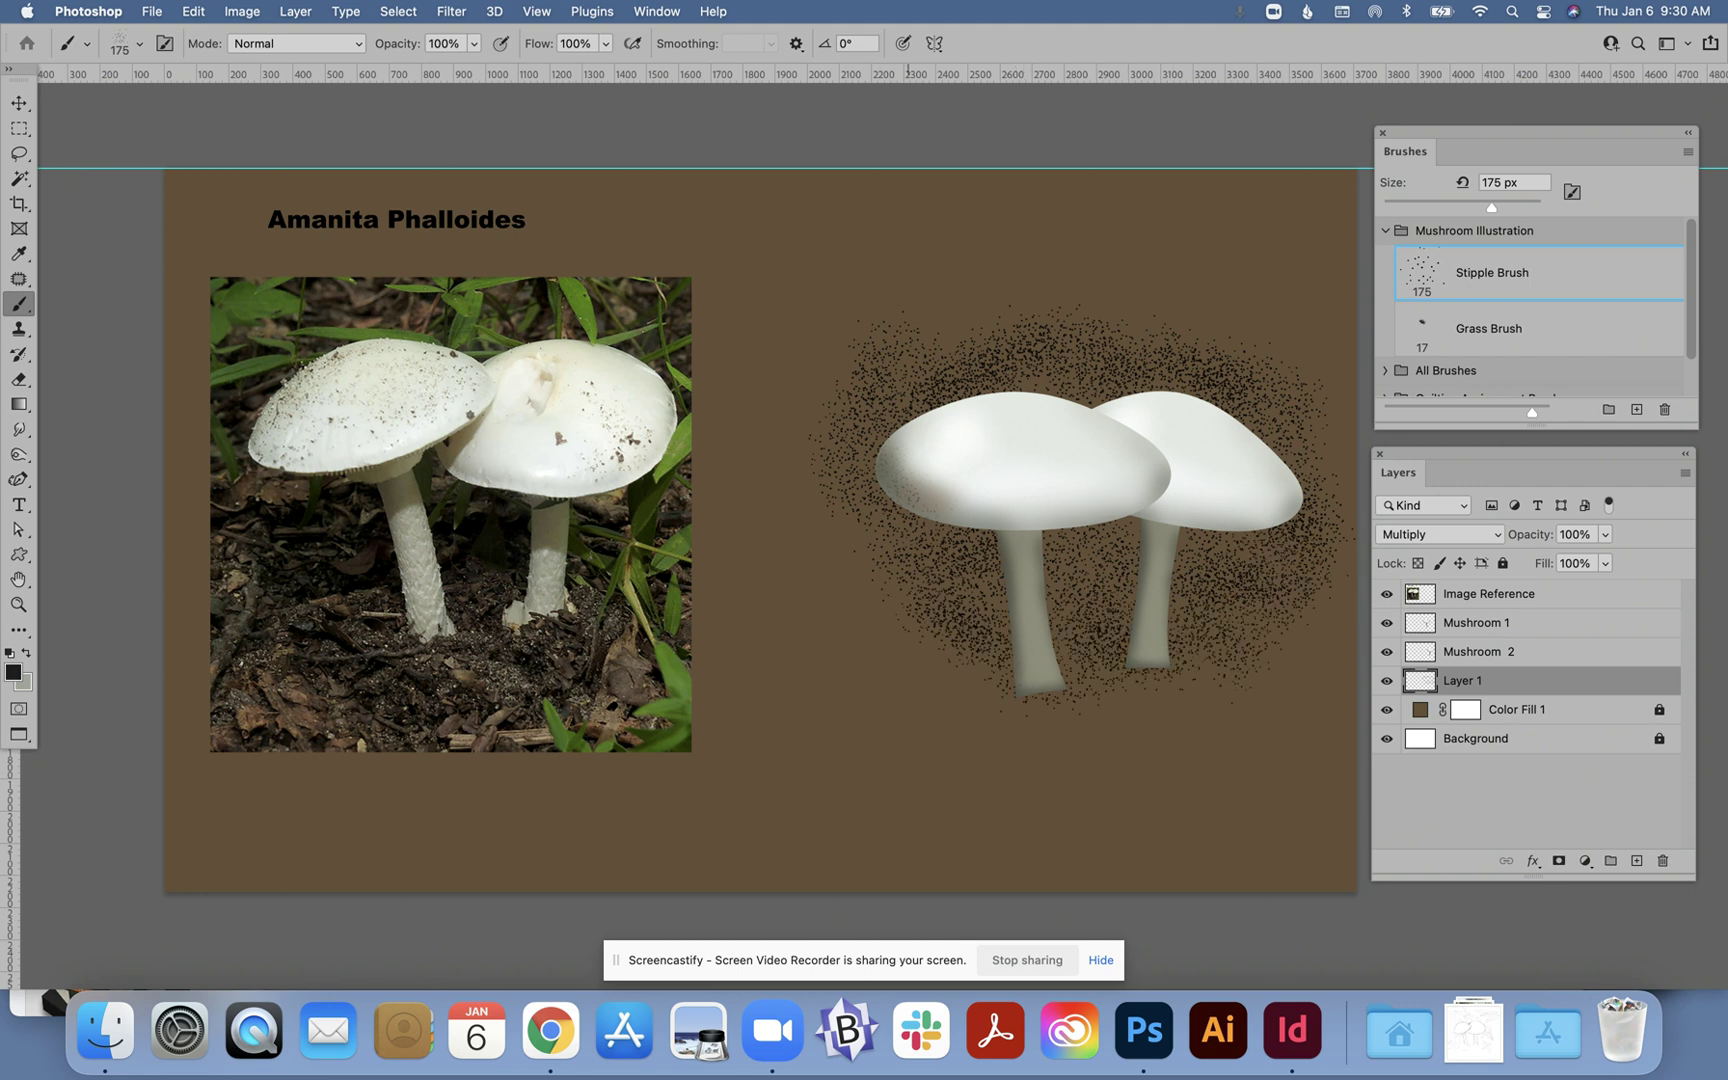
Set the foreground color to a dark olive green.
left_click(16, 671)
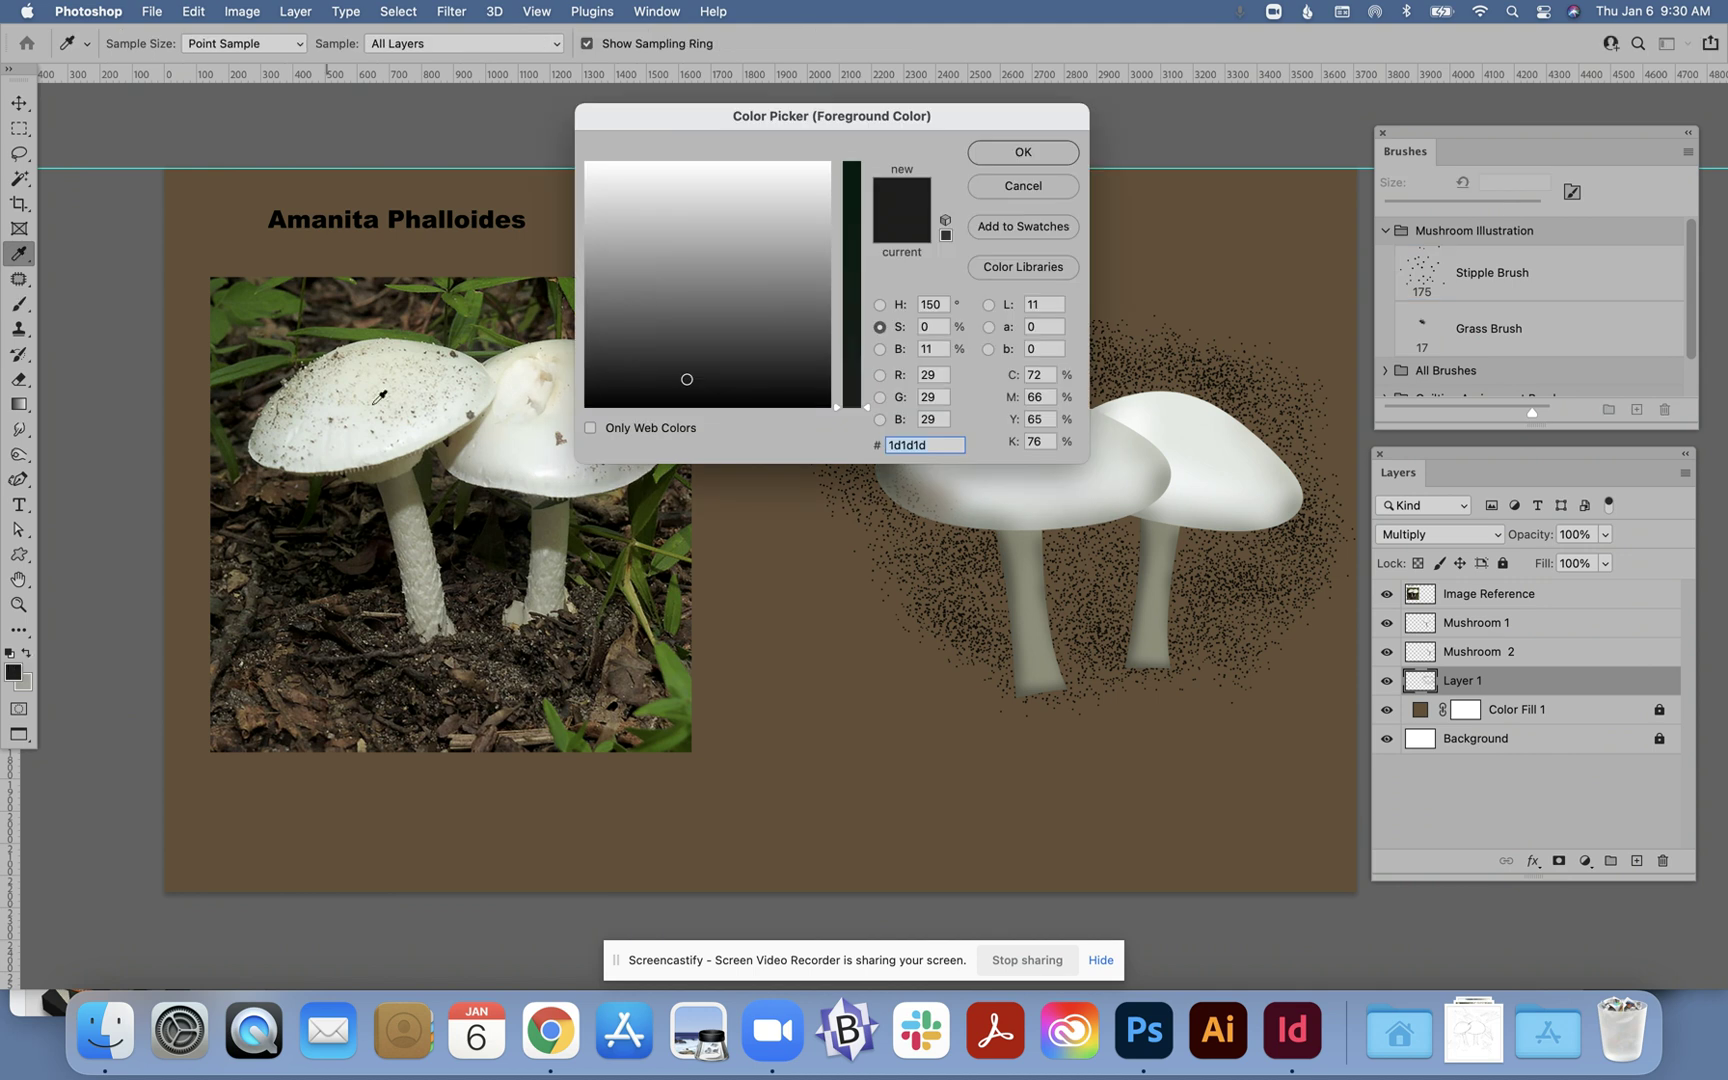
left_click(631, 330)
left_click_drag(839, 287, 848, 216)
left_click(1013, 157)
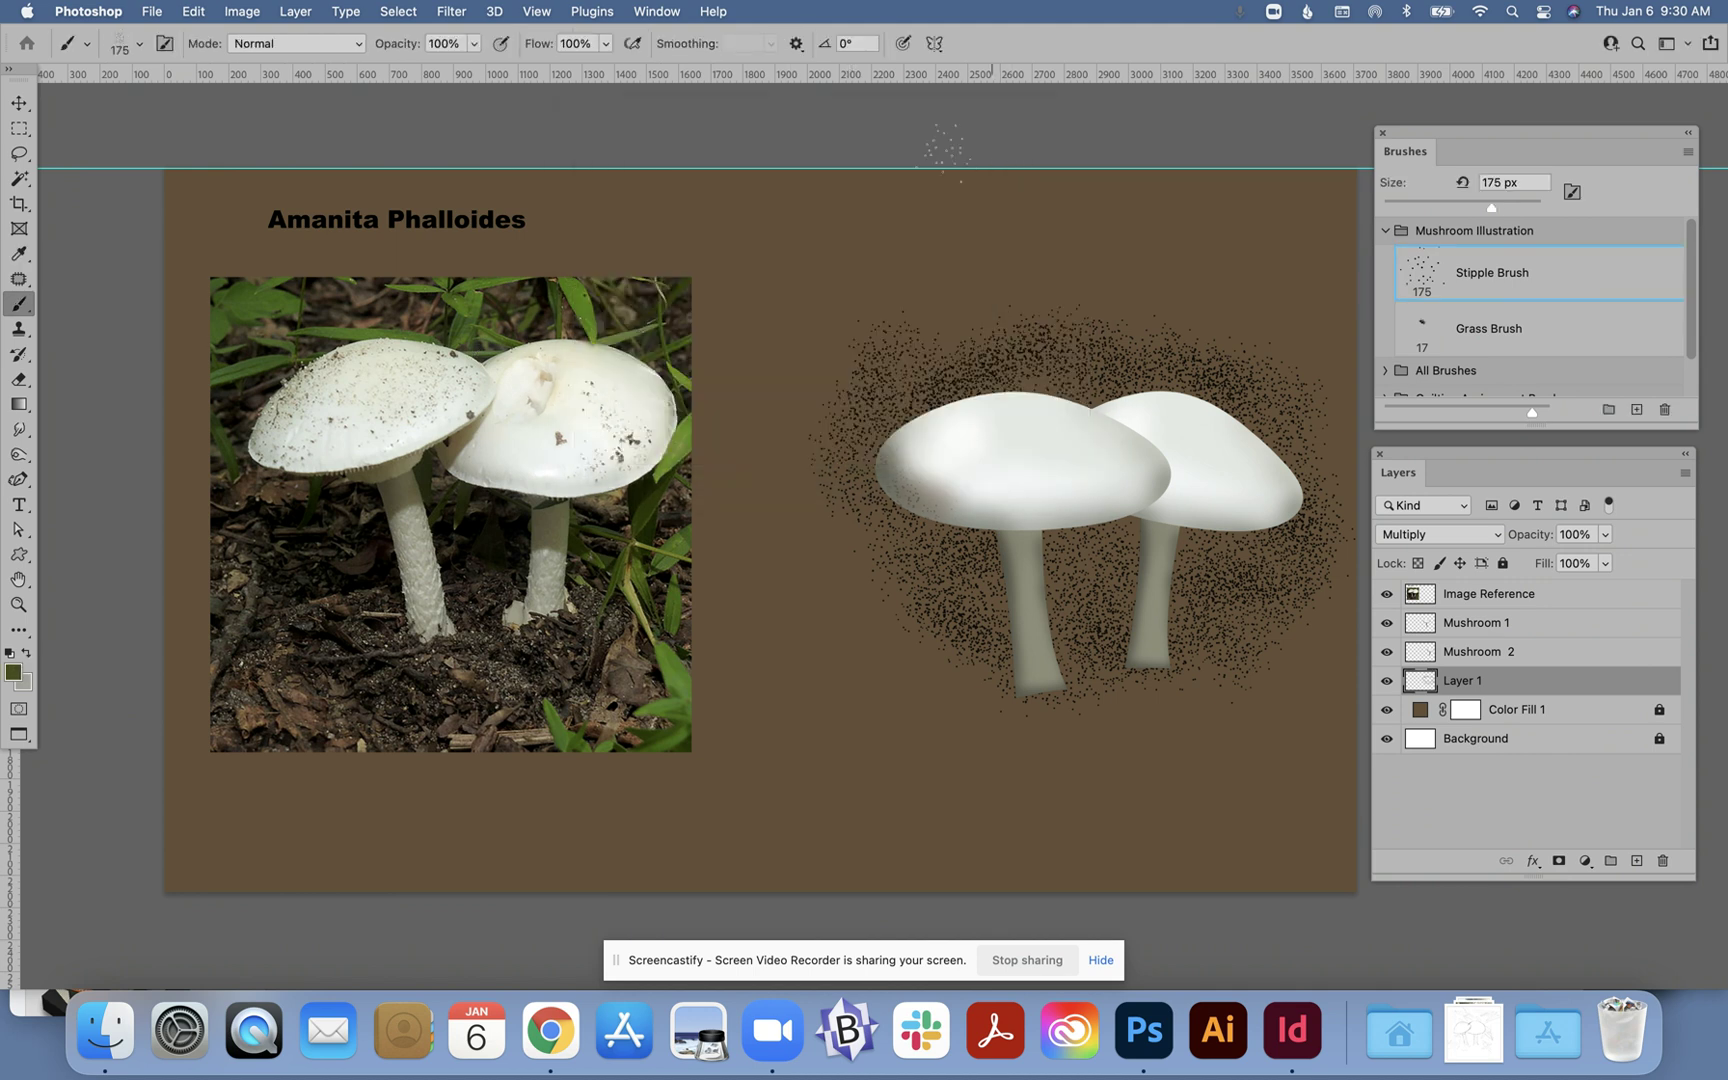
Set the brush mode to Multiply and add olive green stippling above the caps and around the stems.
left_click(334, 46)
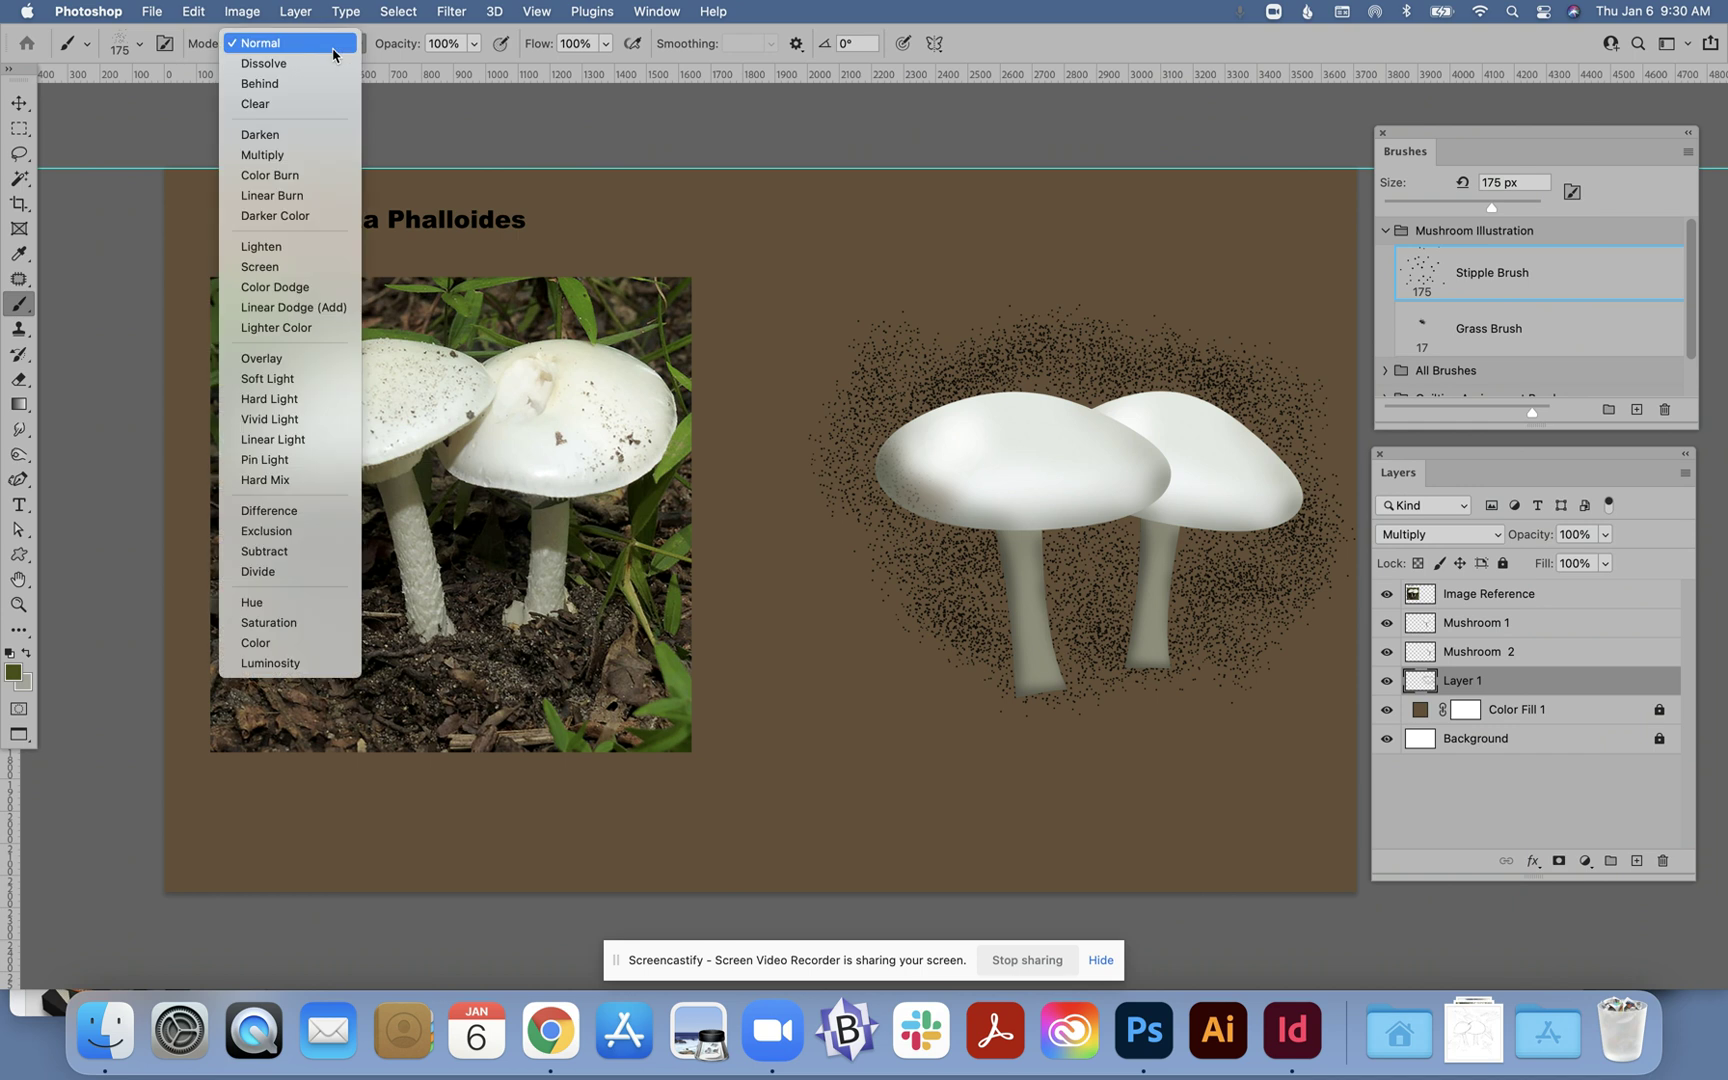
left_click(305, 155)
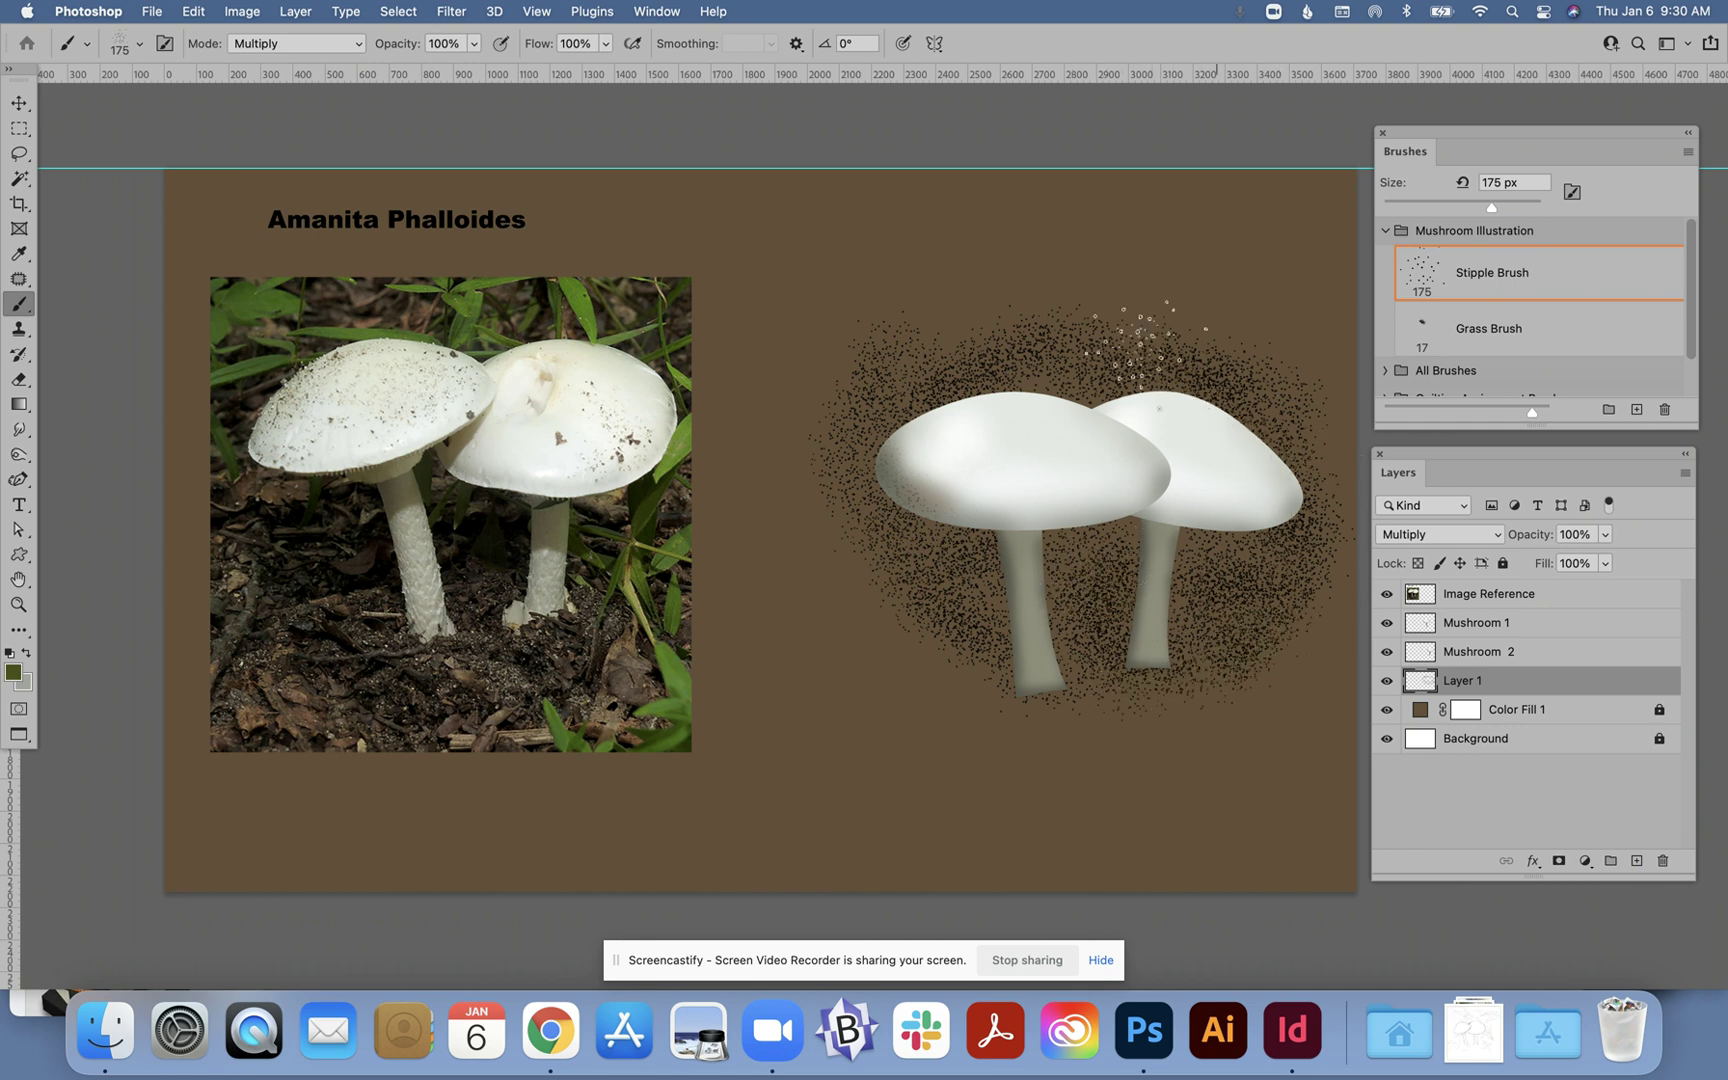
mouse_move(1105, 372)
left_mouse_down()
mouse_move(1006, 390)
mouse_move(1051, 315)
mouse_move(1100, 362)
left_mouse_up()
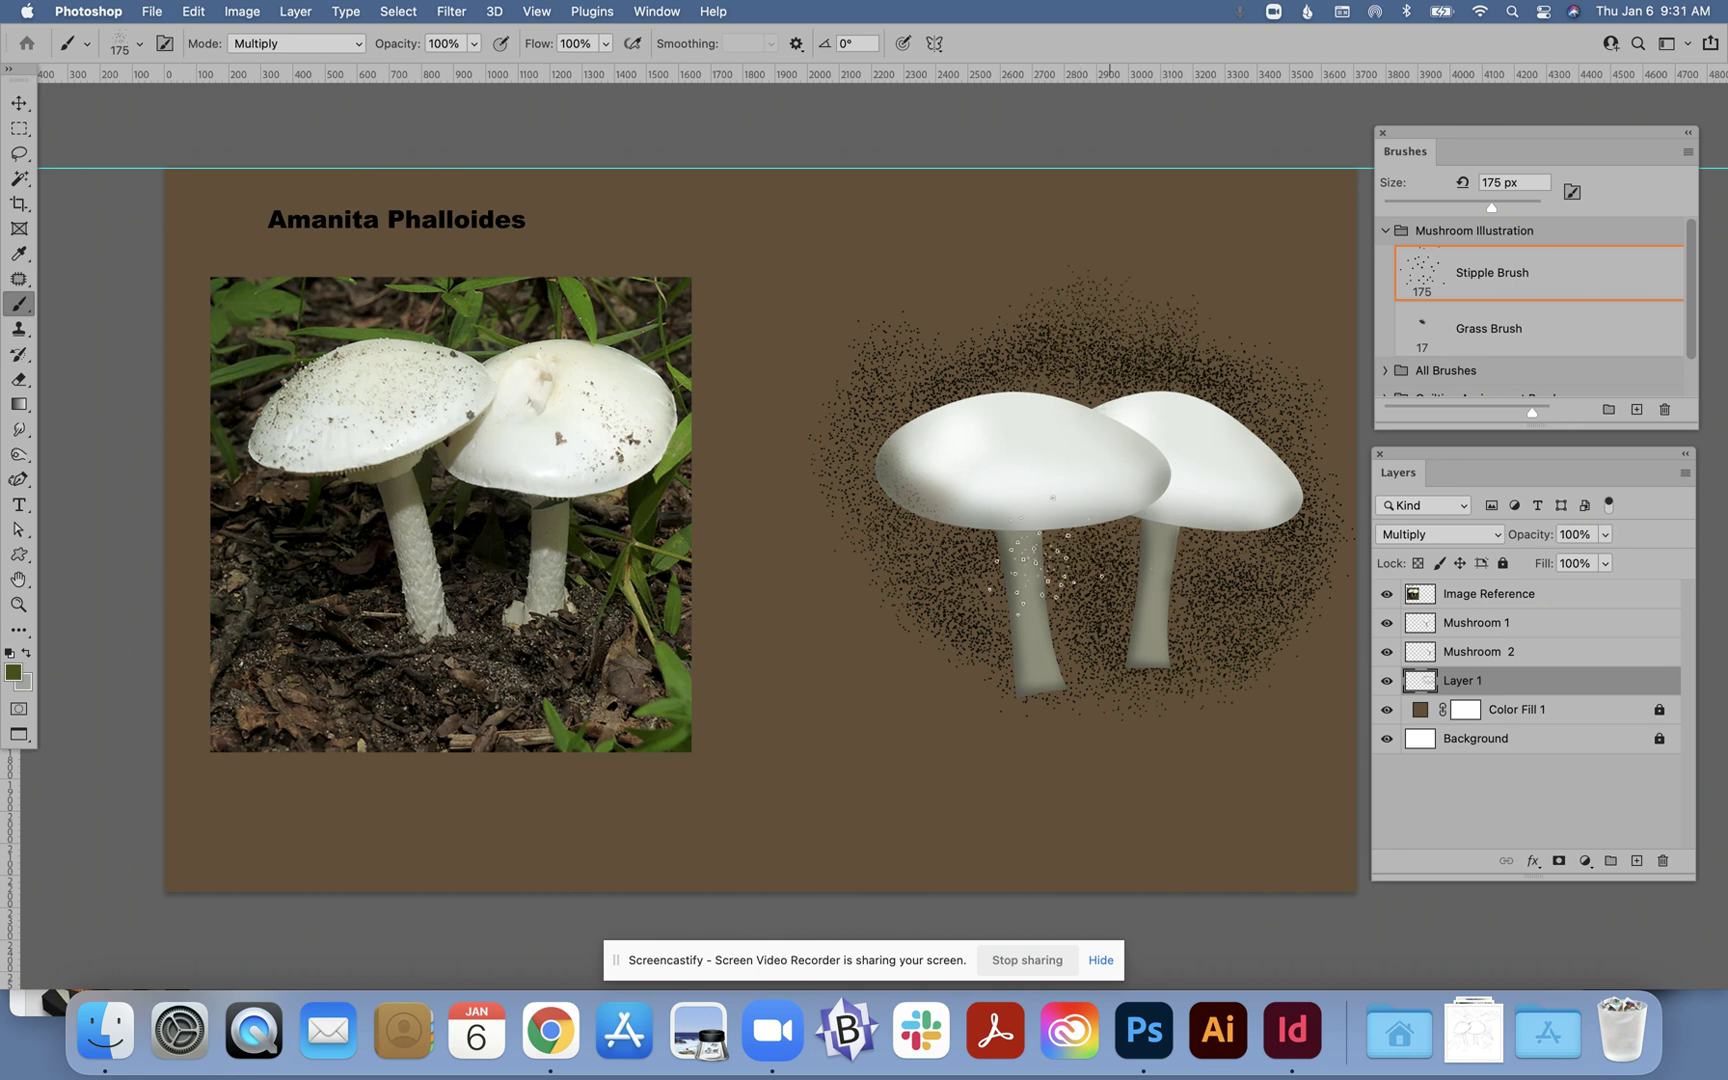
mouse_move(960, 655)
left_mouse_down()
mouse_move(1060, 678)
mouse_move(1150, 670)
mouse_move(1080, 705)
mouse_move(950, 645)
left_mouse_up()
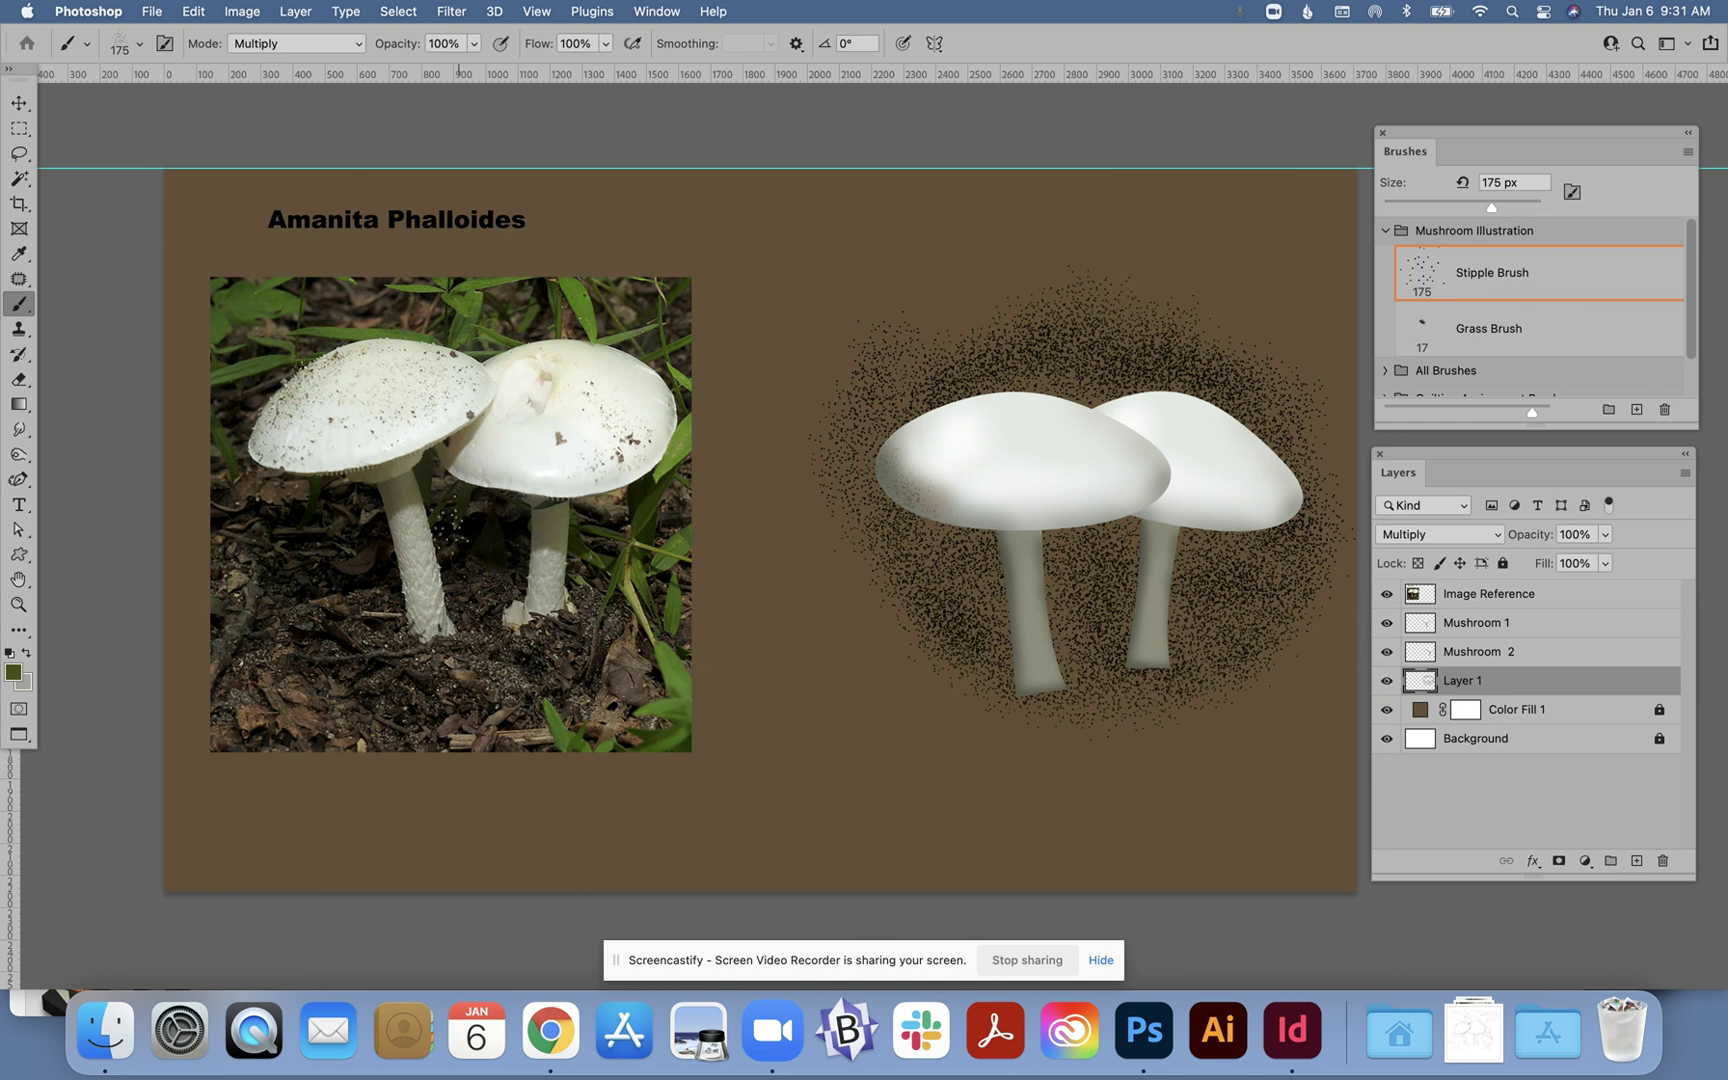
Choose the 175 px Soft Round brush with 0% hardness and reset the colors to default black and white.
left_click(228, 282)
left_click(137, 45)
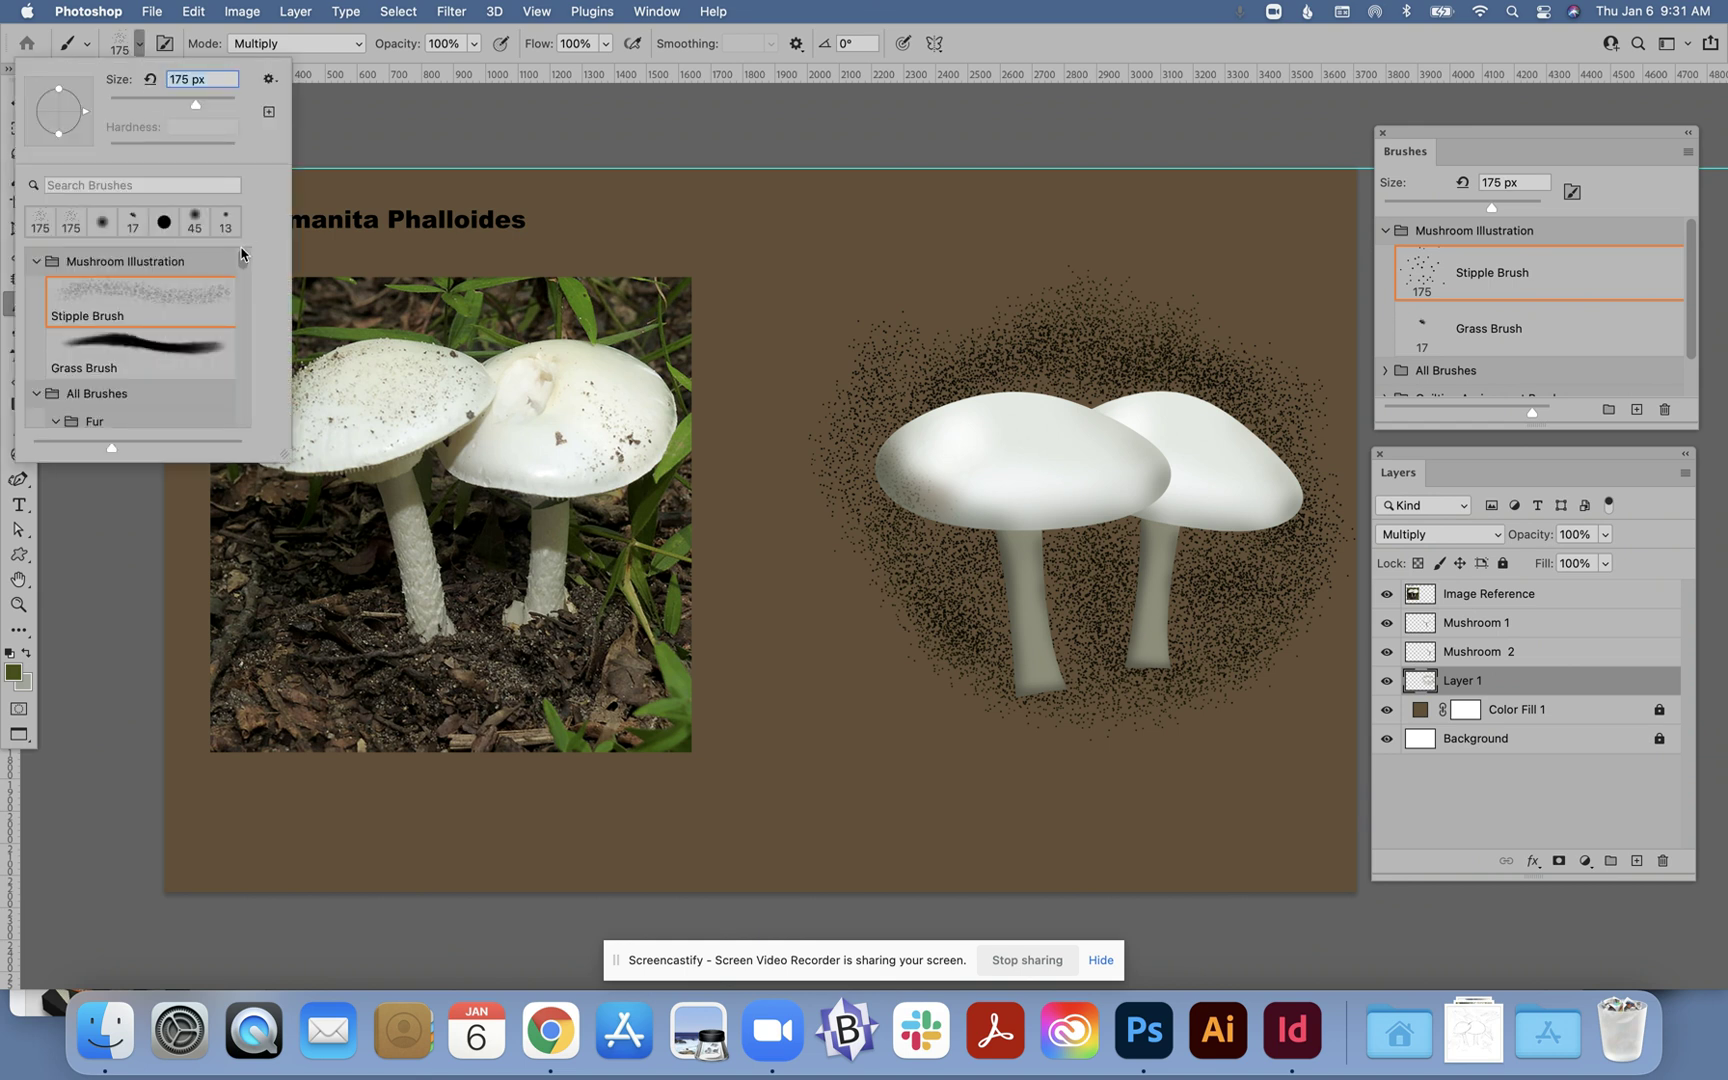
left_click(102, 222)
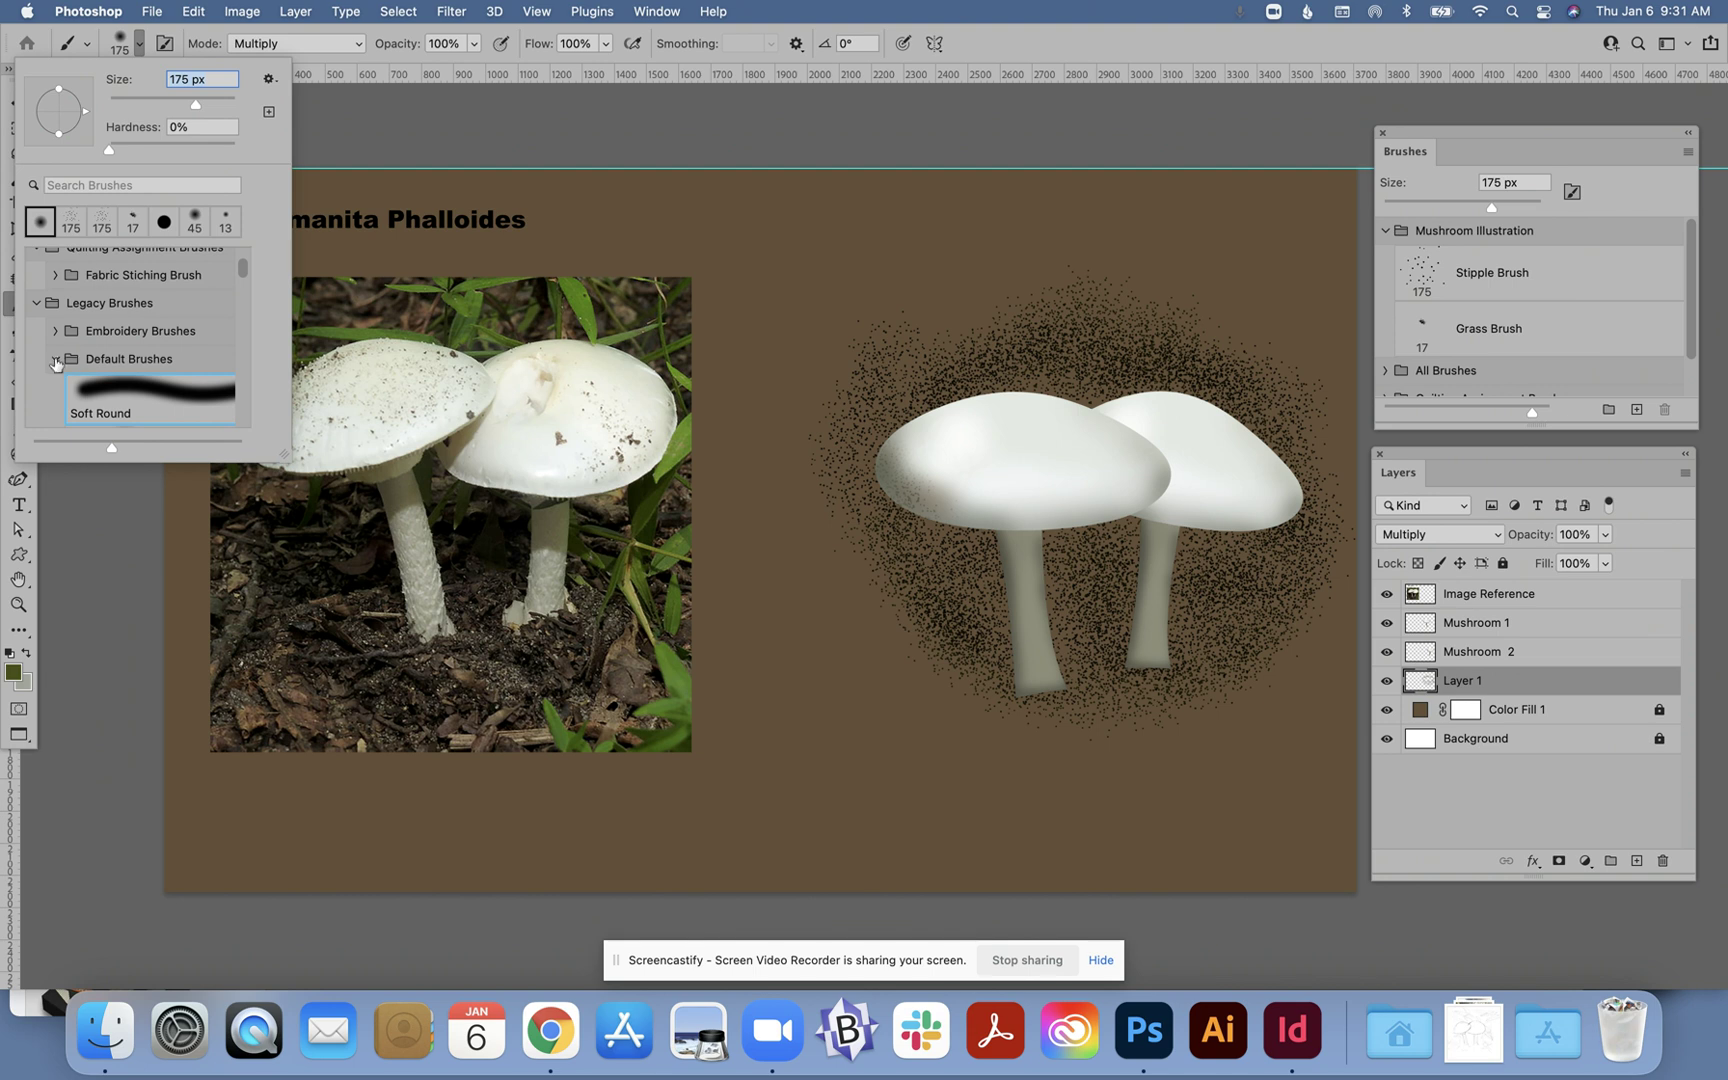
left_click(8, 653)
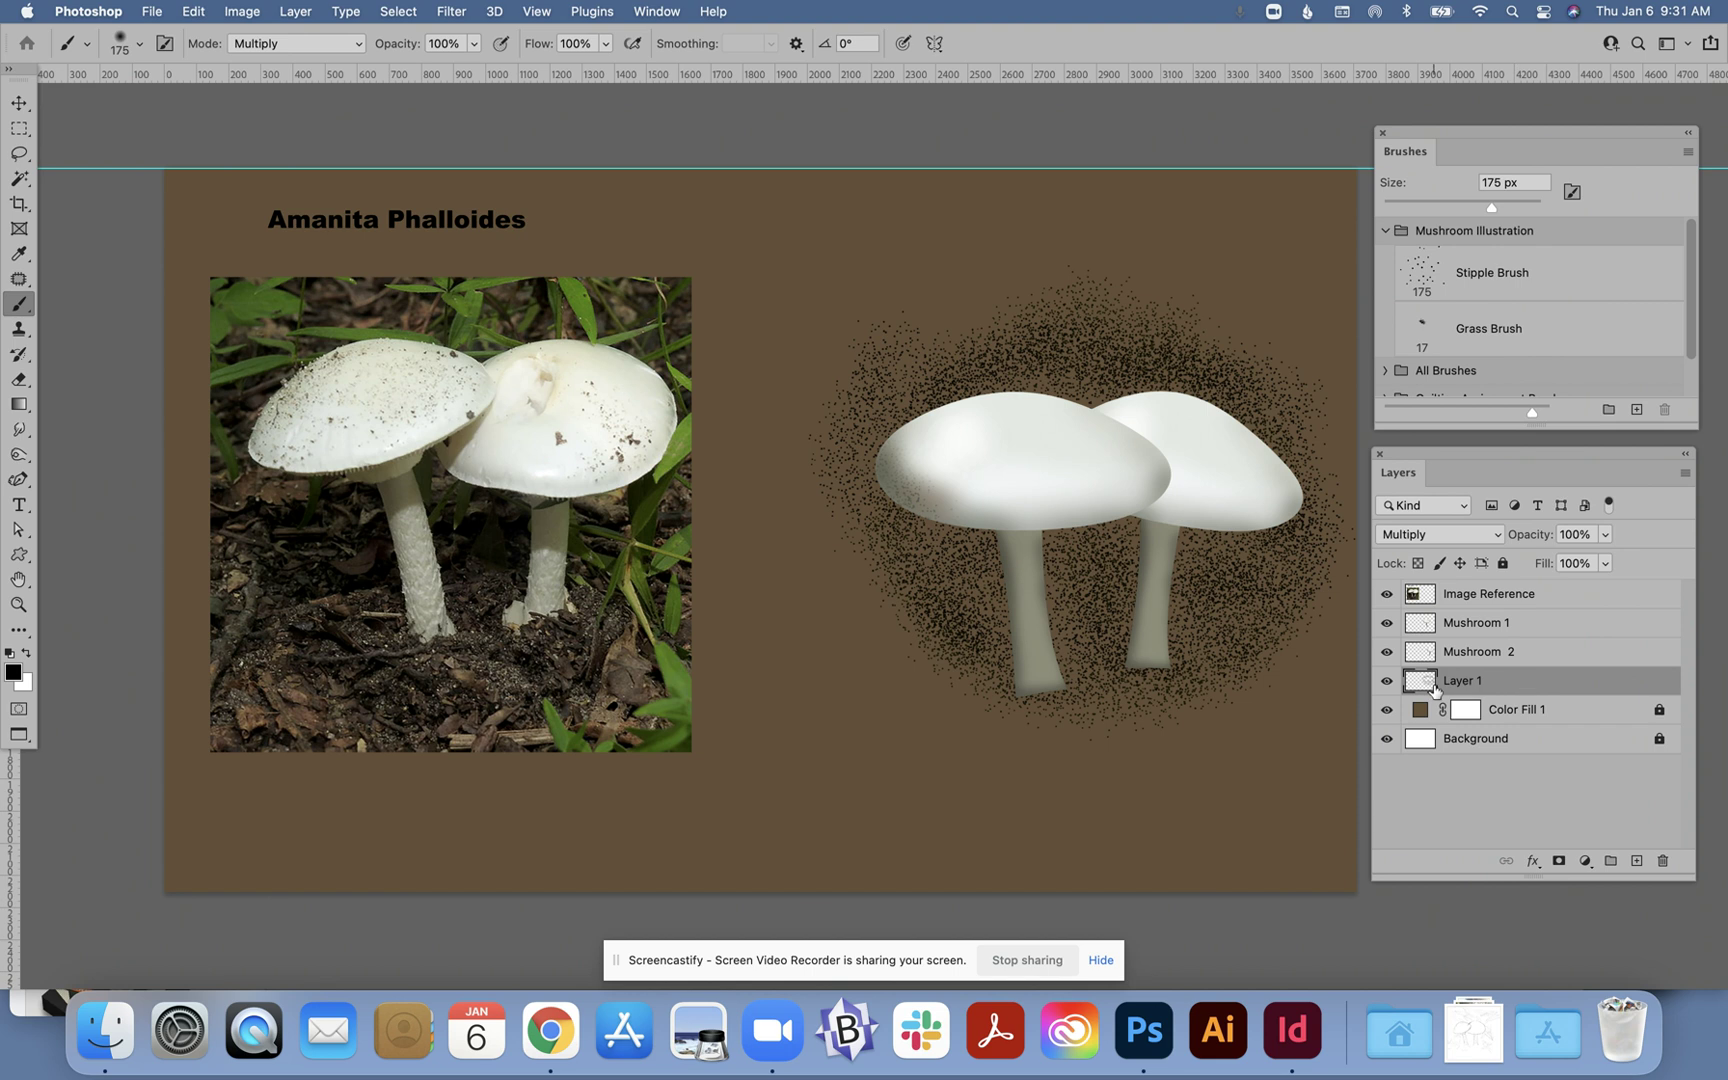
Check the stippling by toggling Layer 1's visibility and add a new layer directly above it.
left_click(1387, 682)
left_click(1387, 682)
left_click(1636, 861)
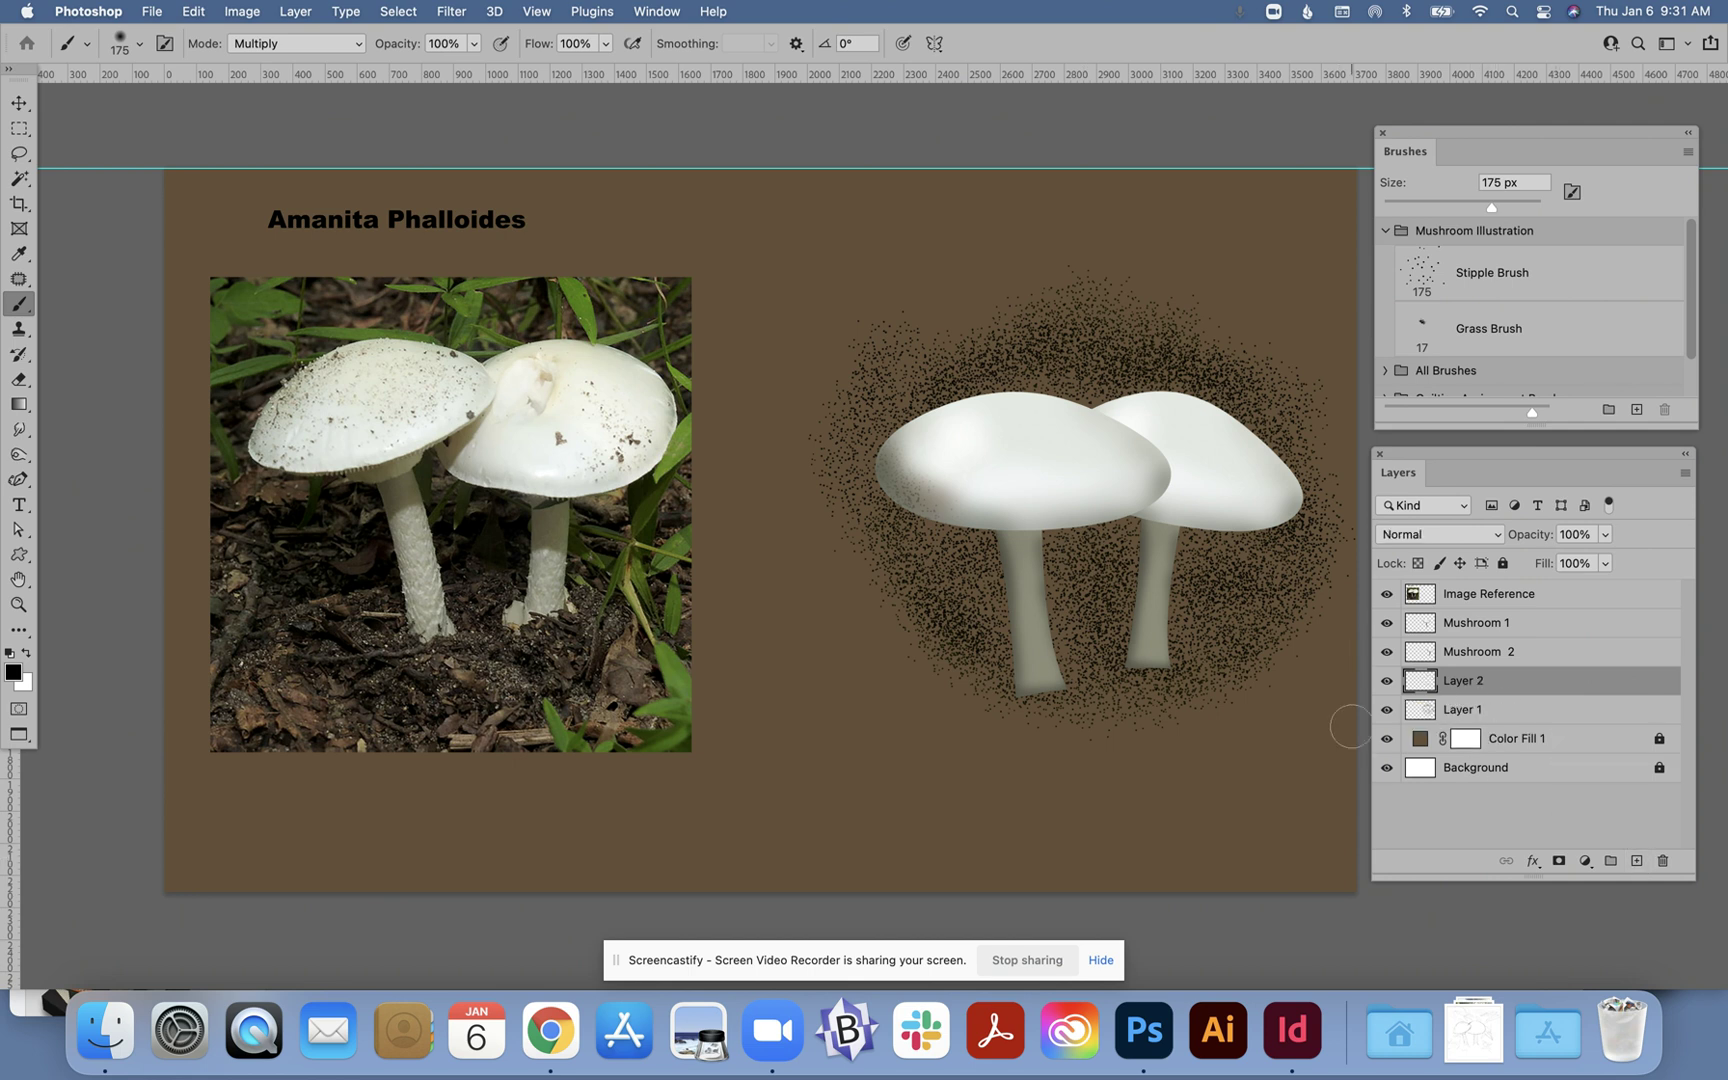
Set the brush opacity to 37% and paint soft black shadows on the ground beneath both mushroom caps.
left_click_drag(1087, 542, 1022, 548)
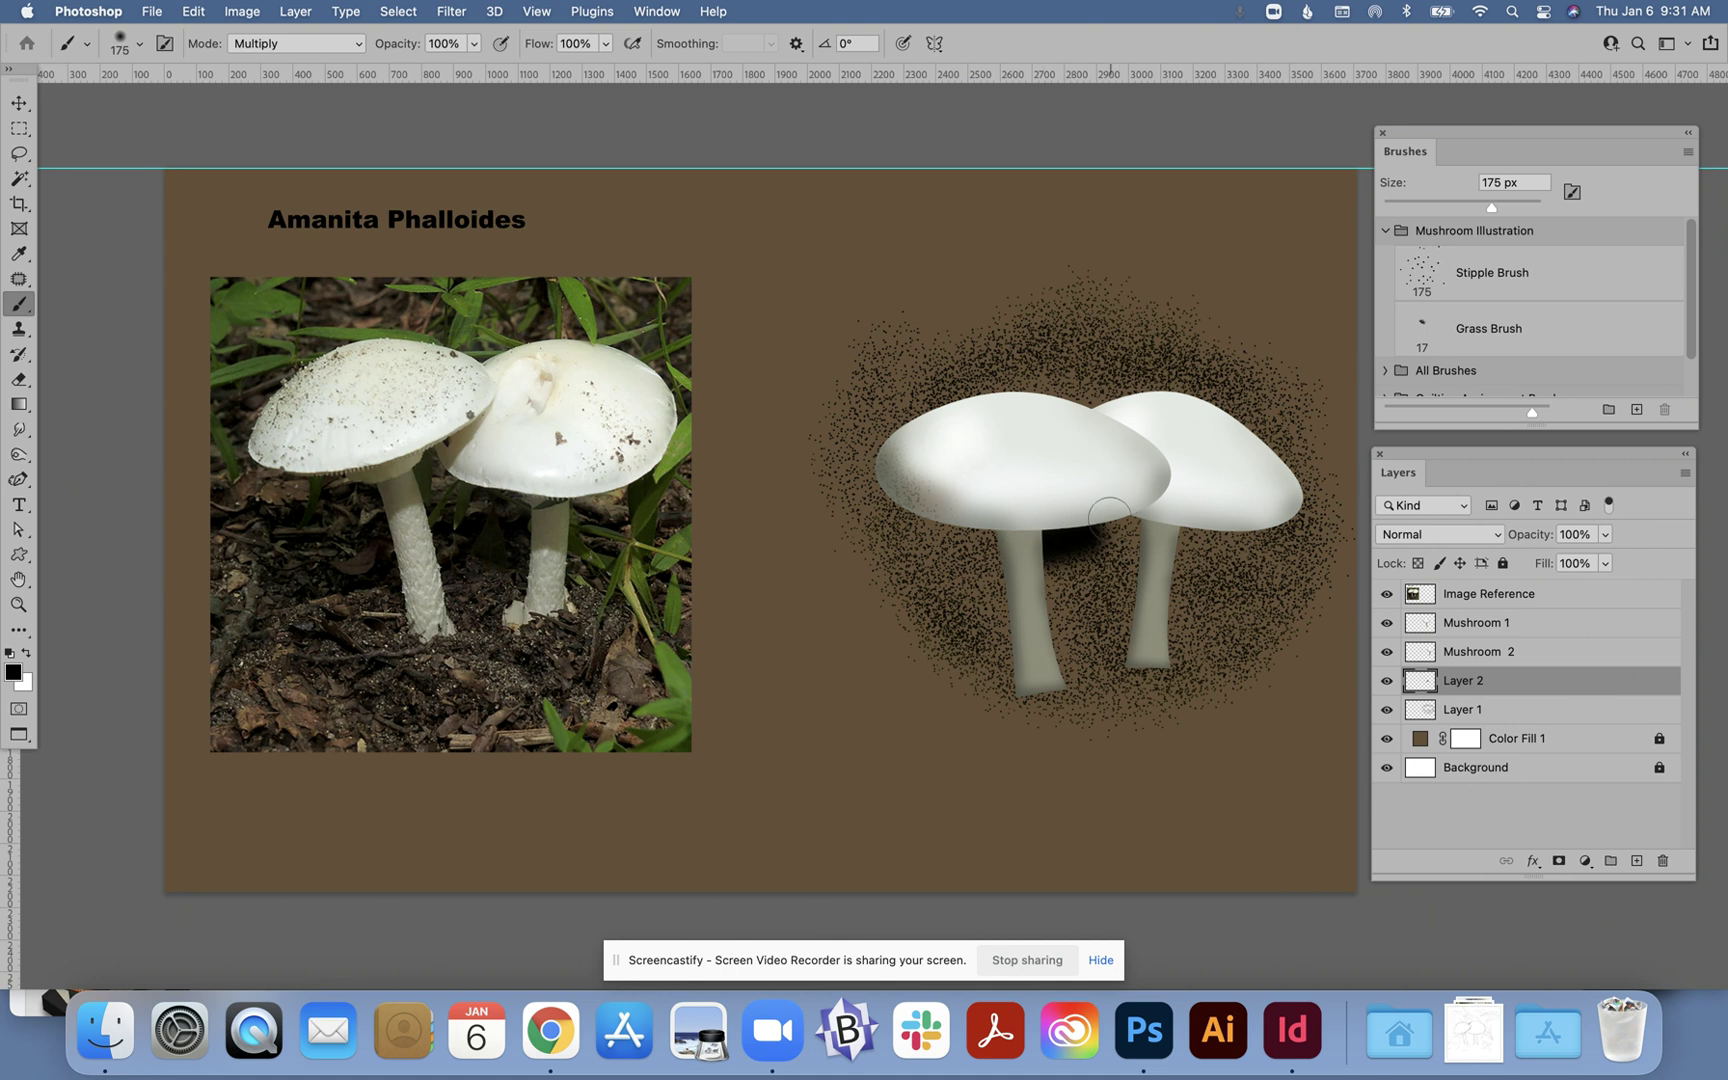
key("super+z")
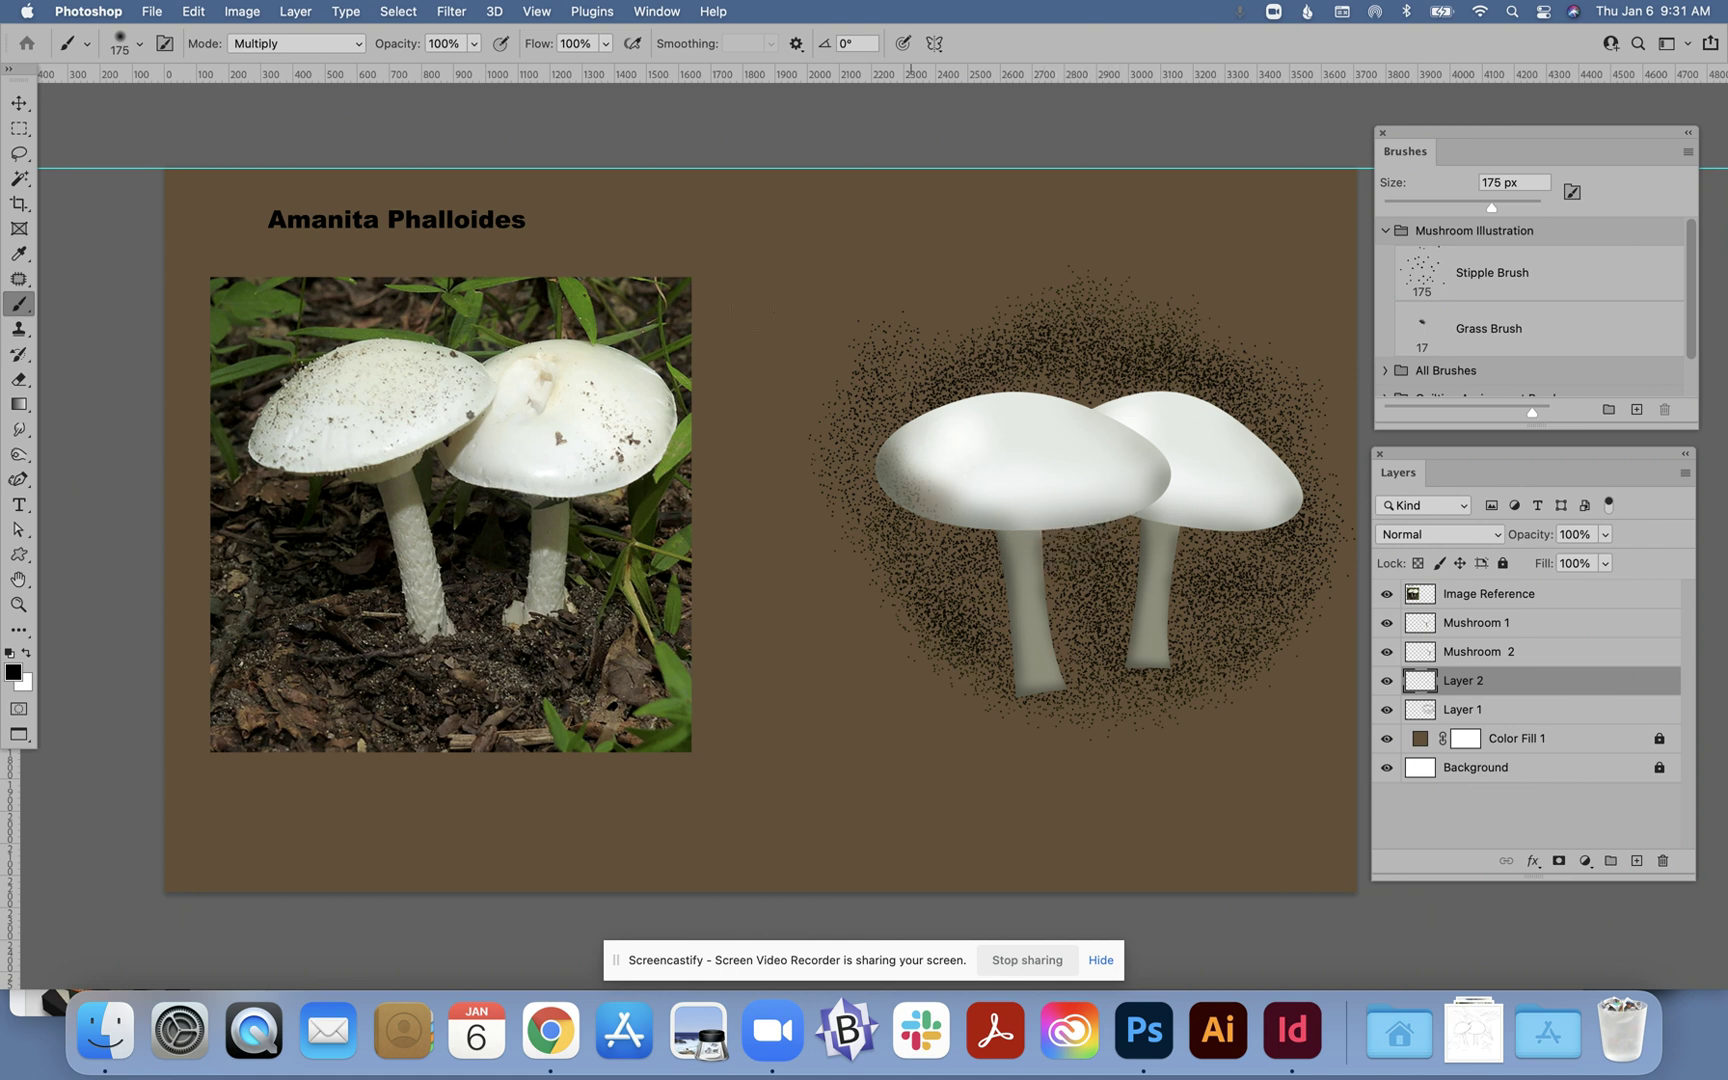
left_click(474, 44)
left_click_drag(475, 69, 417, 79)
left_click(1086, 528)
mouse_move(1086, 528)
left_mouse_down()
mouse_move(935, 540)
mouse_move(978, 537)
left_mouse_up()
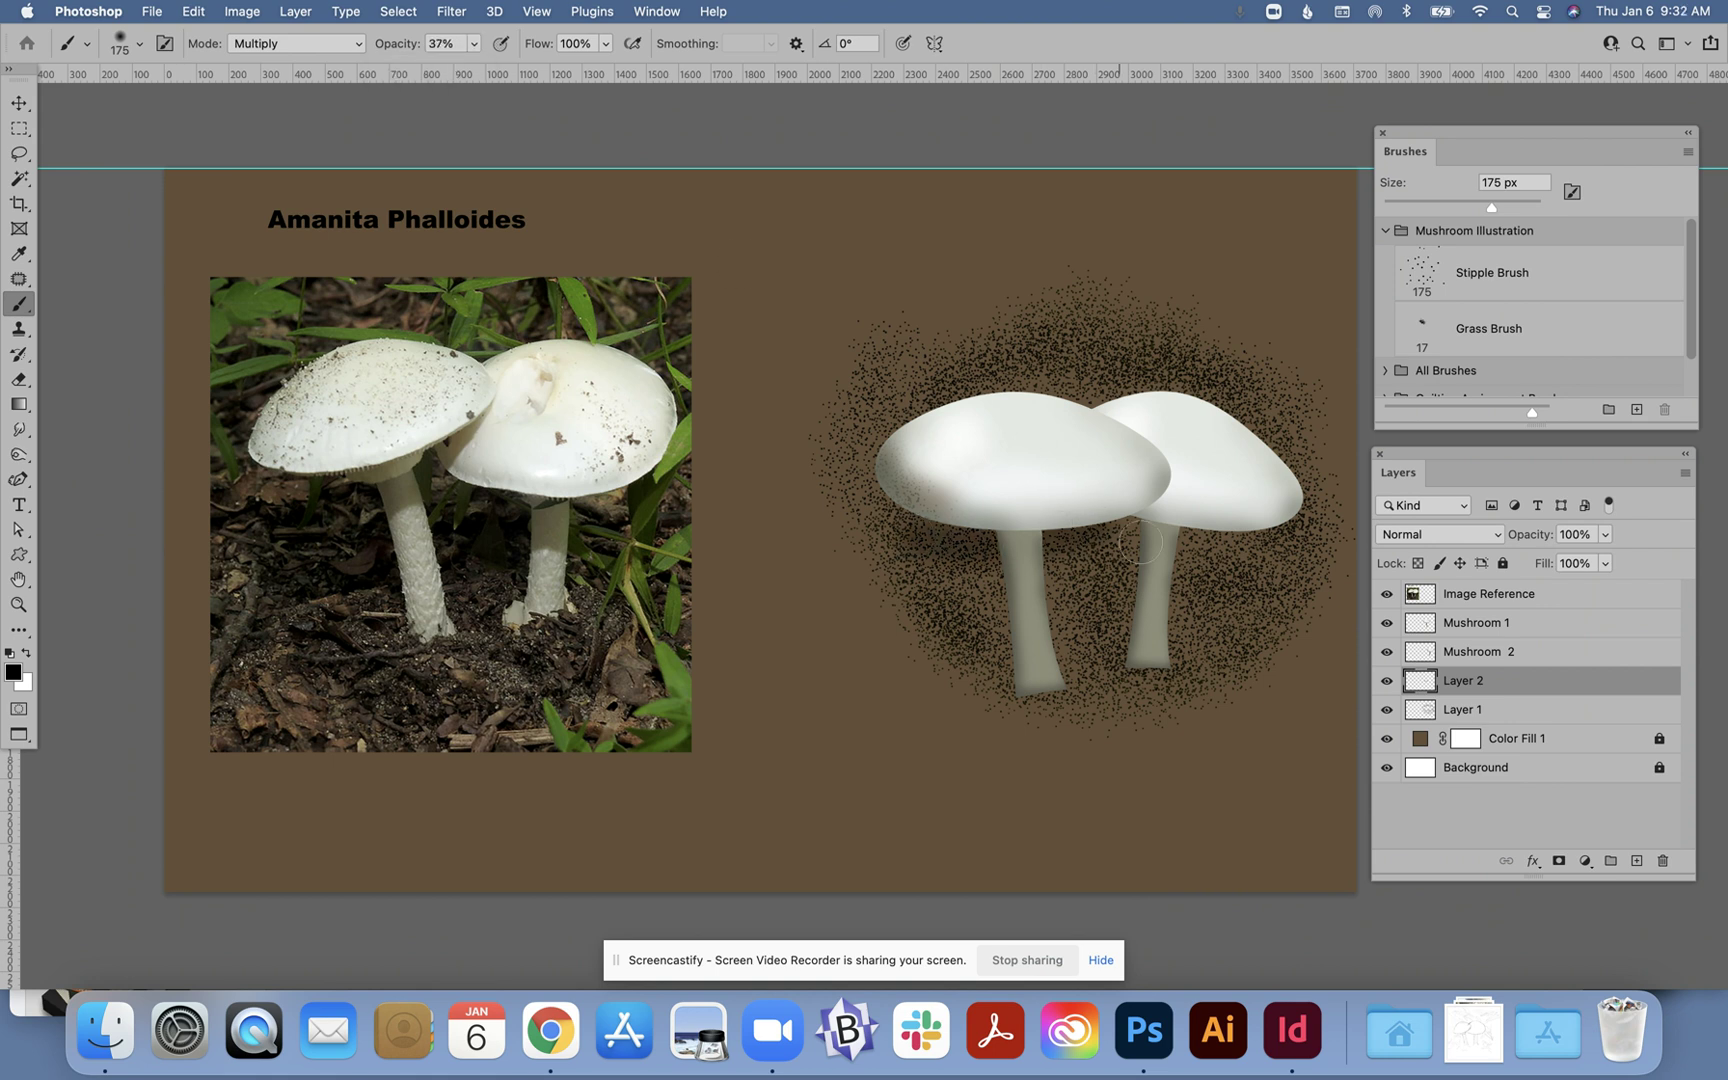
mouse_move(1222, 523)
left_mouse_down()
mouse_move(1242, 533)
mouse_move(1115, 535)
mouse_move(1253, 537)
left_mouse_up()
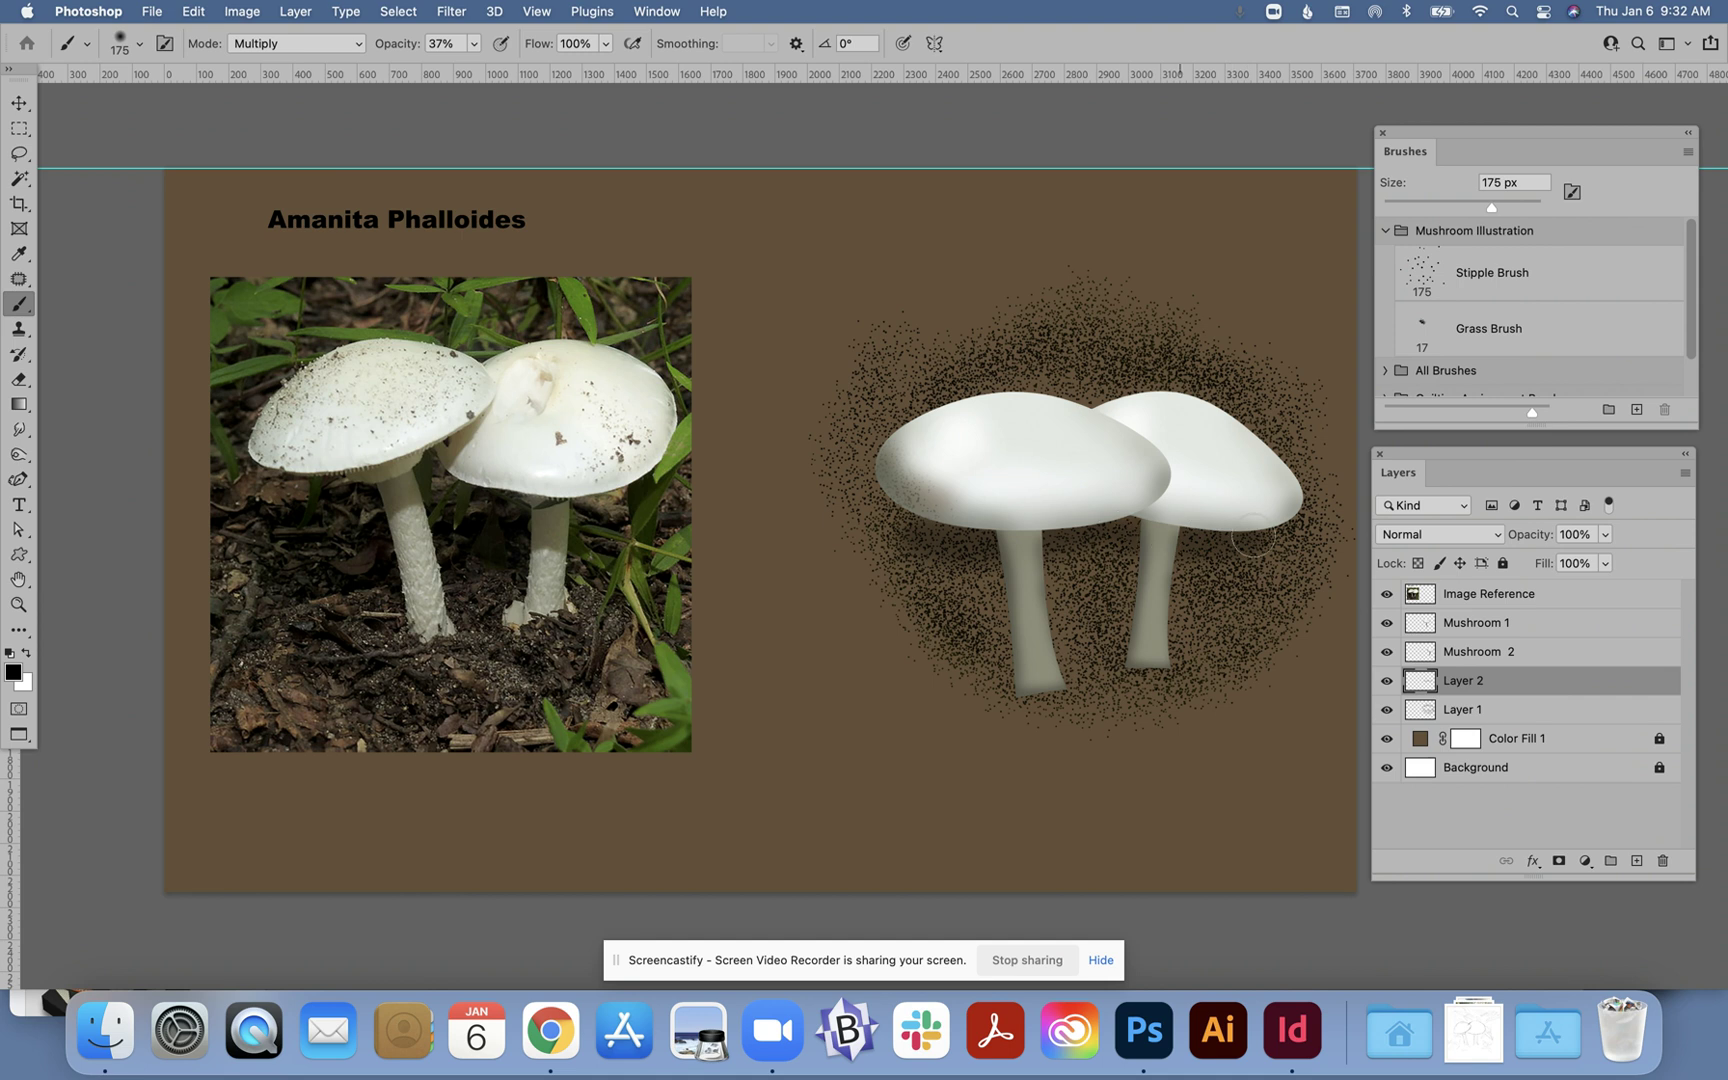
Add a new layer above Mushroom 1 and reduce the soft brush to 100 px.
left_click(1555, 626)
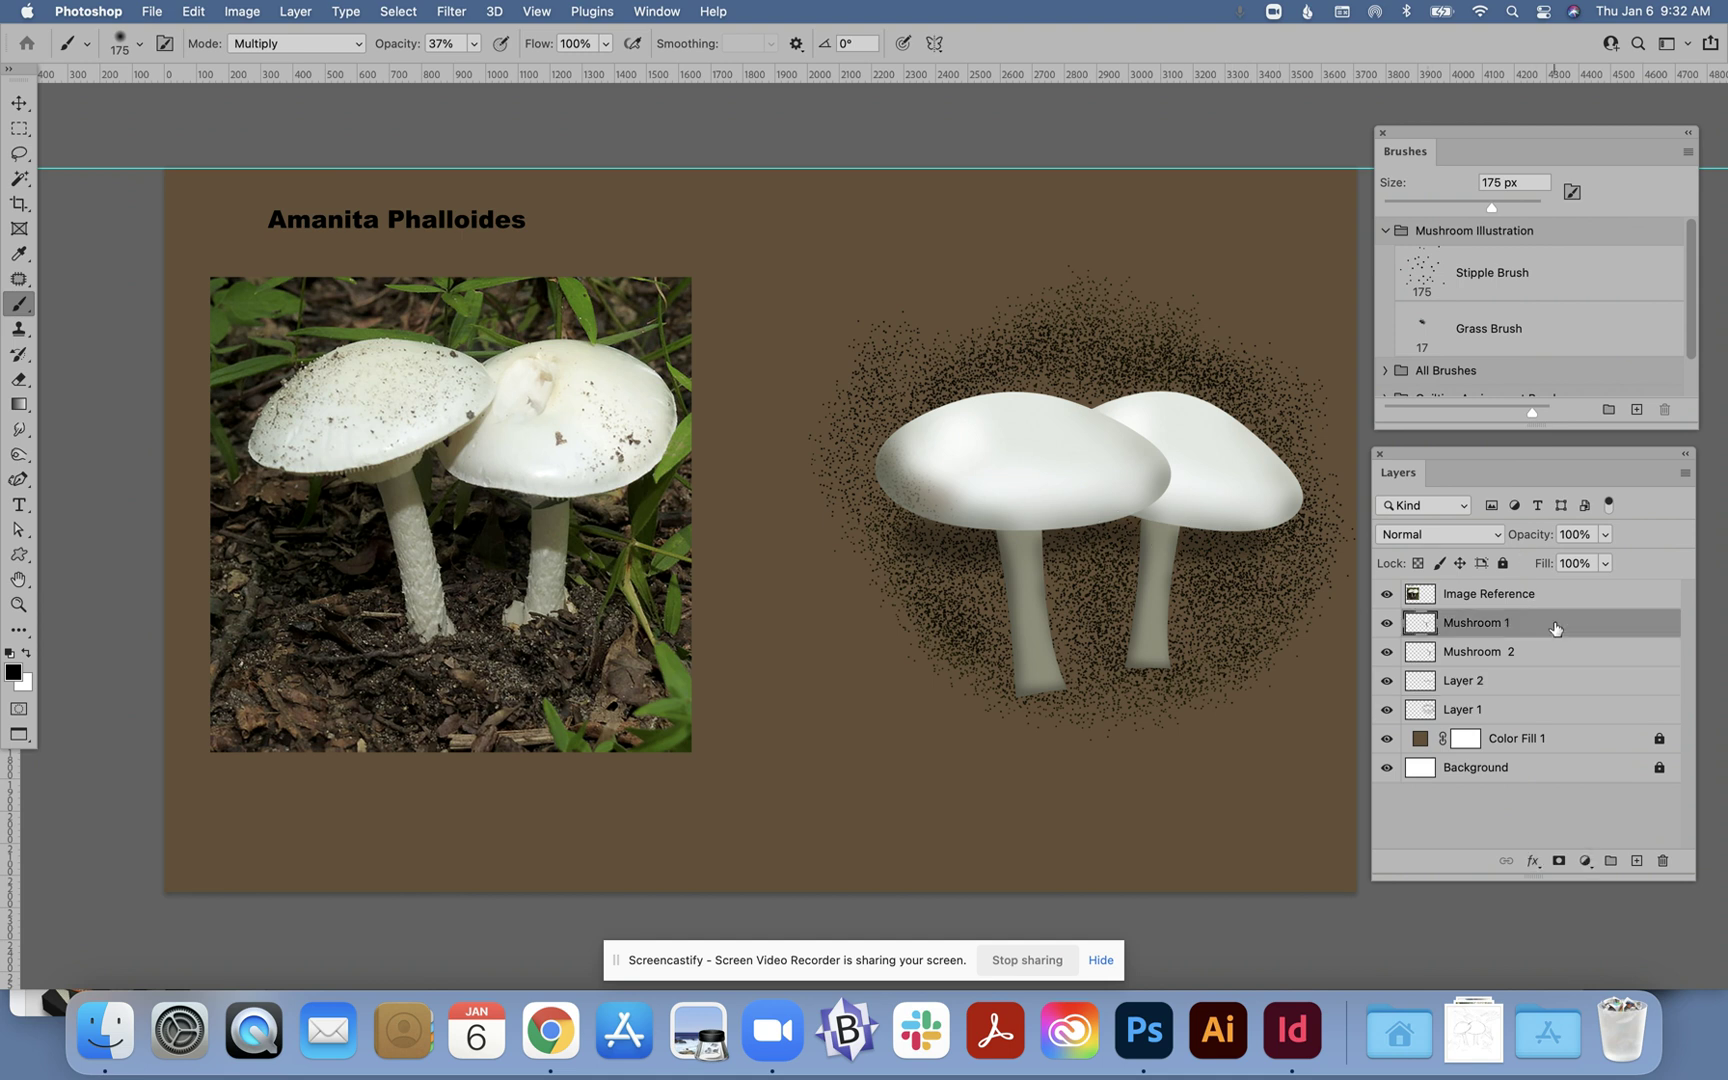
left_click(1636, 861)
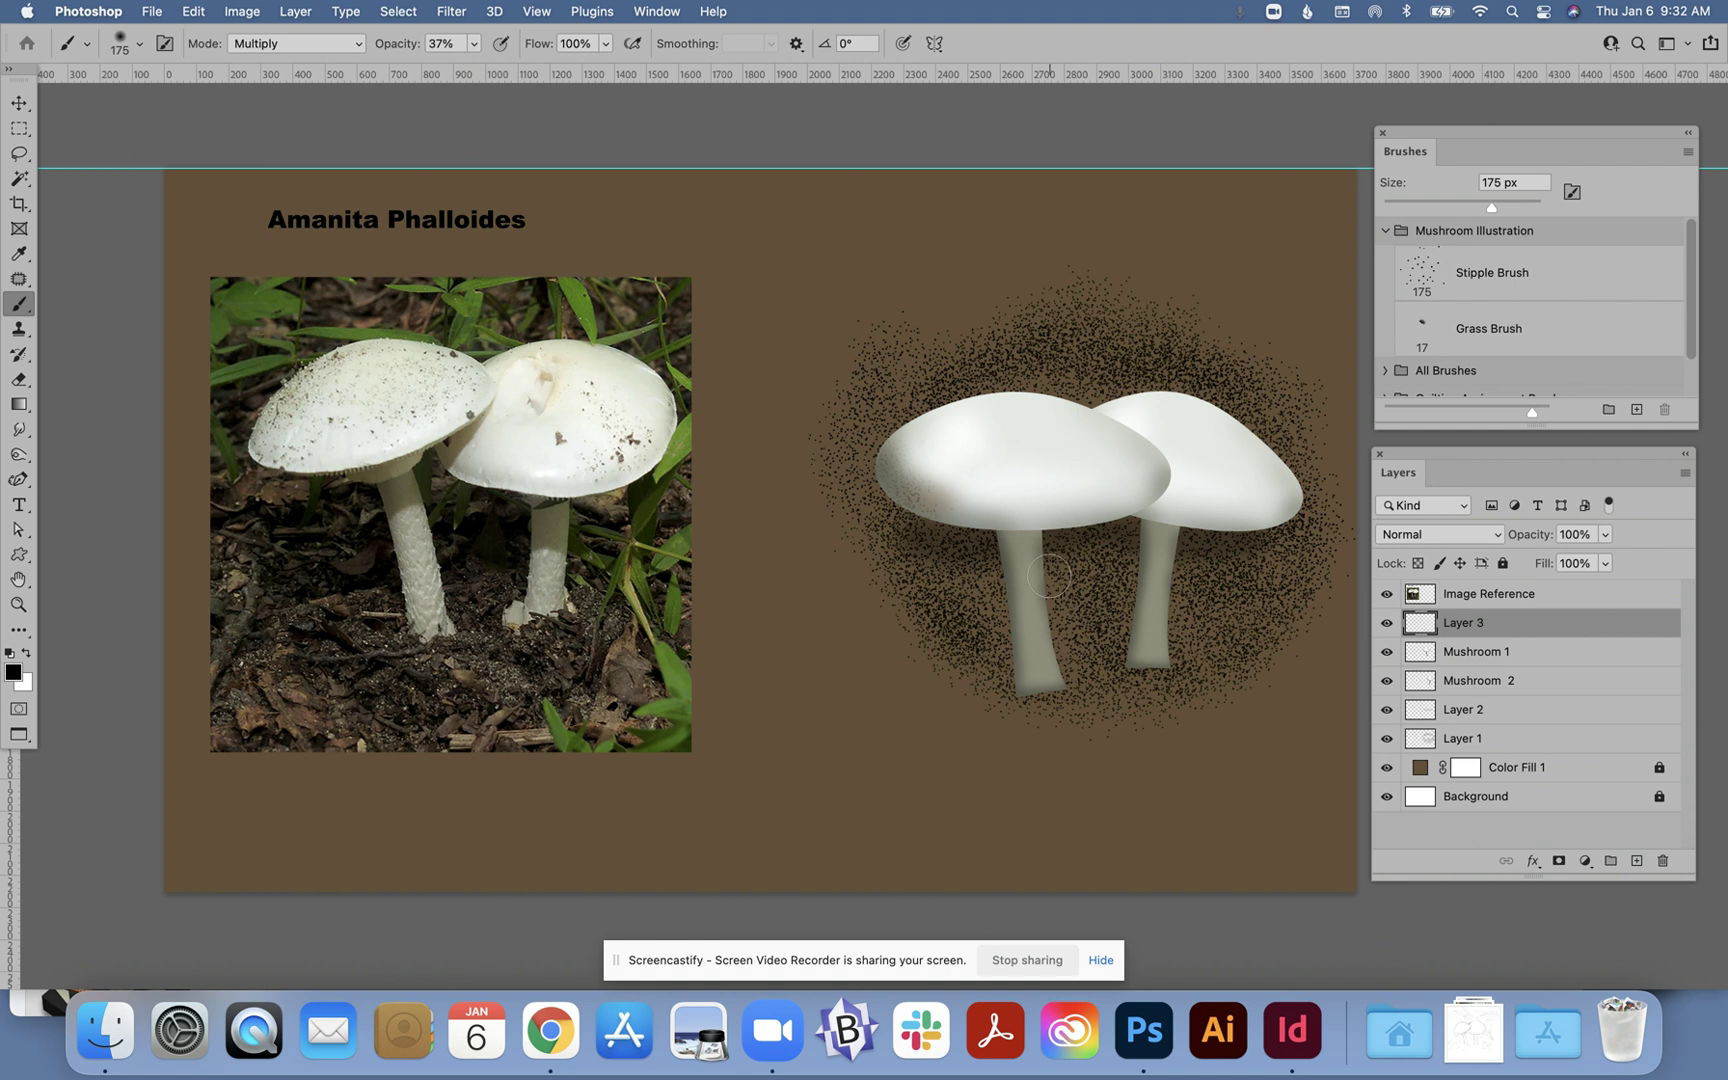
key("bracketleft")
key("bracketleft")
key("bracketleft")
Set the brush flow to 46% and shade the upper part of the front stem beneath its cap.
left_click(606, 45)
left_click_drag(607, 73, 556, 70)
left_click(1054, 548)
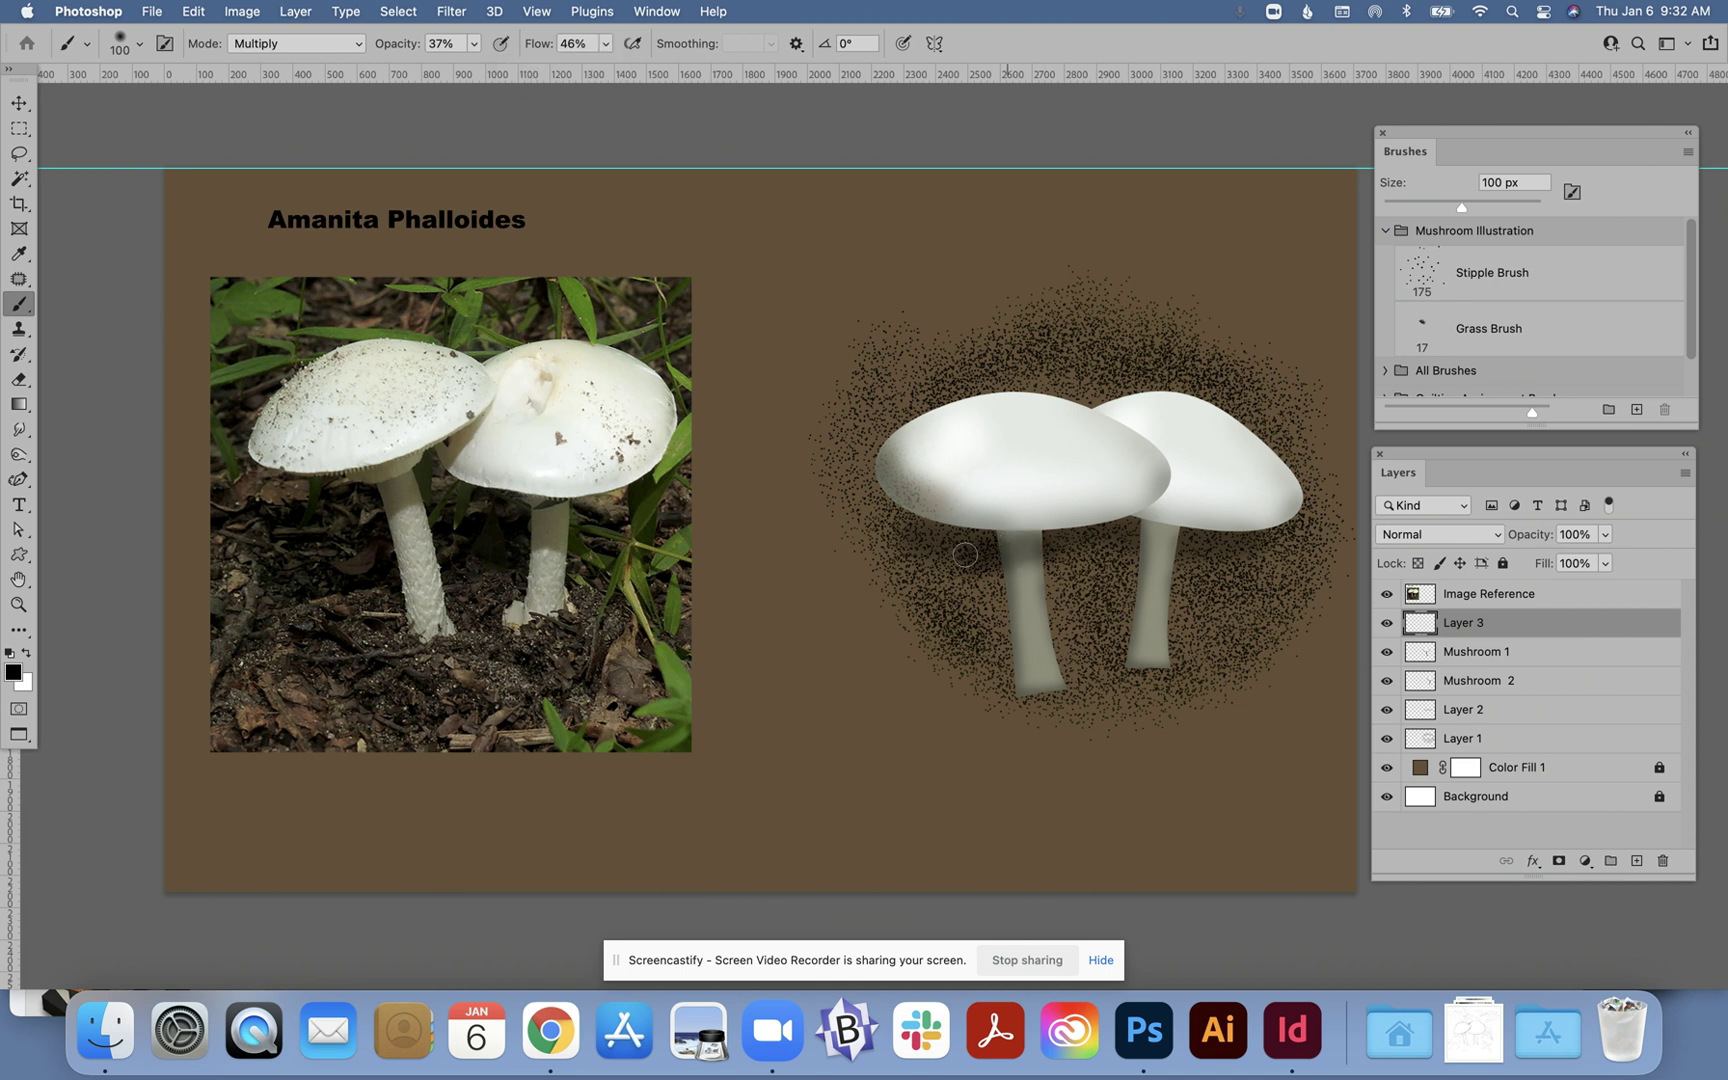
mouse_move(1040, 553)
left_mouse_down()
mouse_move(961, 584)
mouse_move(1008, 583)
left_mouse_up()
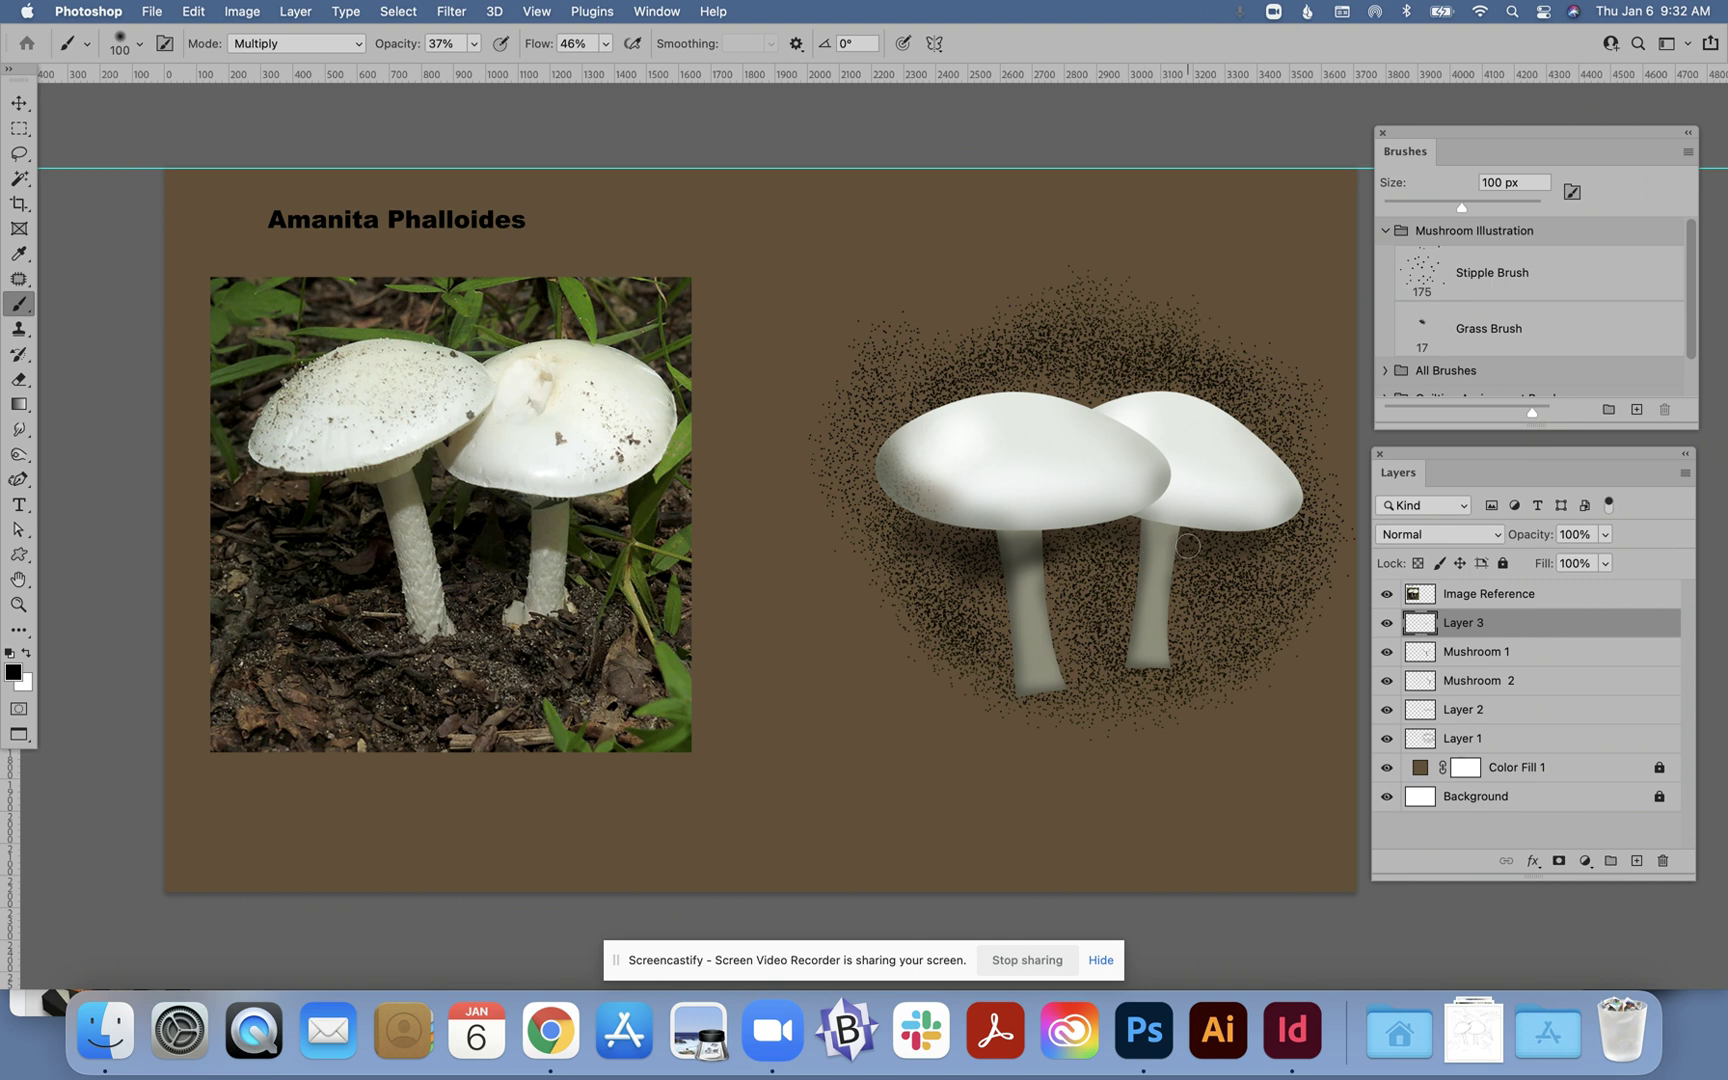
Lower the brush opacity to 12% and flow to 27% and lightly shade the rear stem beneath its cap.
left_click(474, 45)
left_click_drag(474, 70, 450, 70)
left_click(606, 45)
left_click_drag(606, 68, 588, 68)
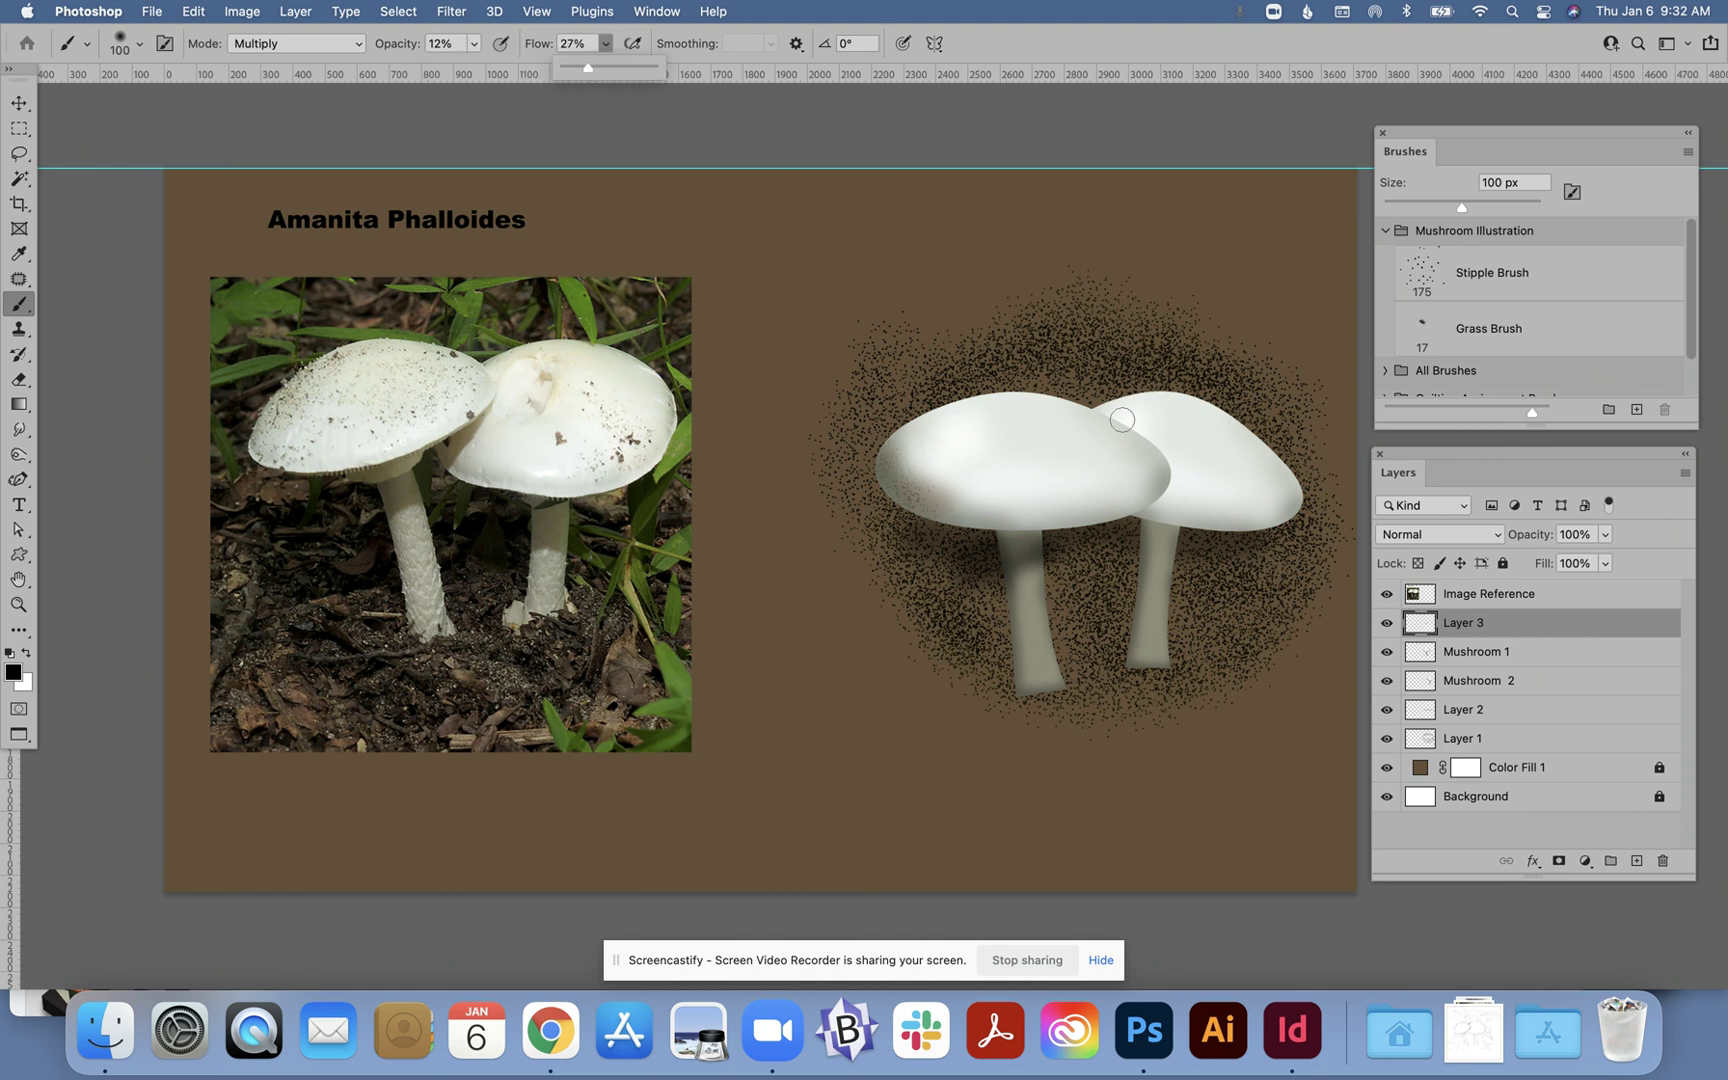
left_click(1190, 552)
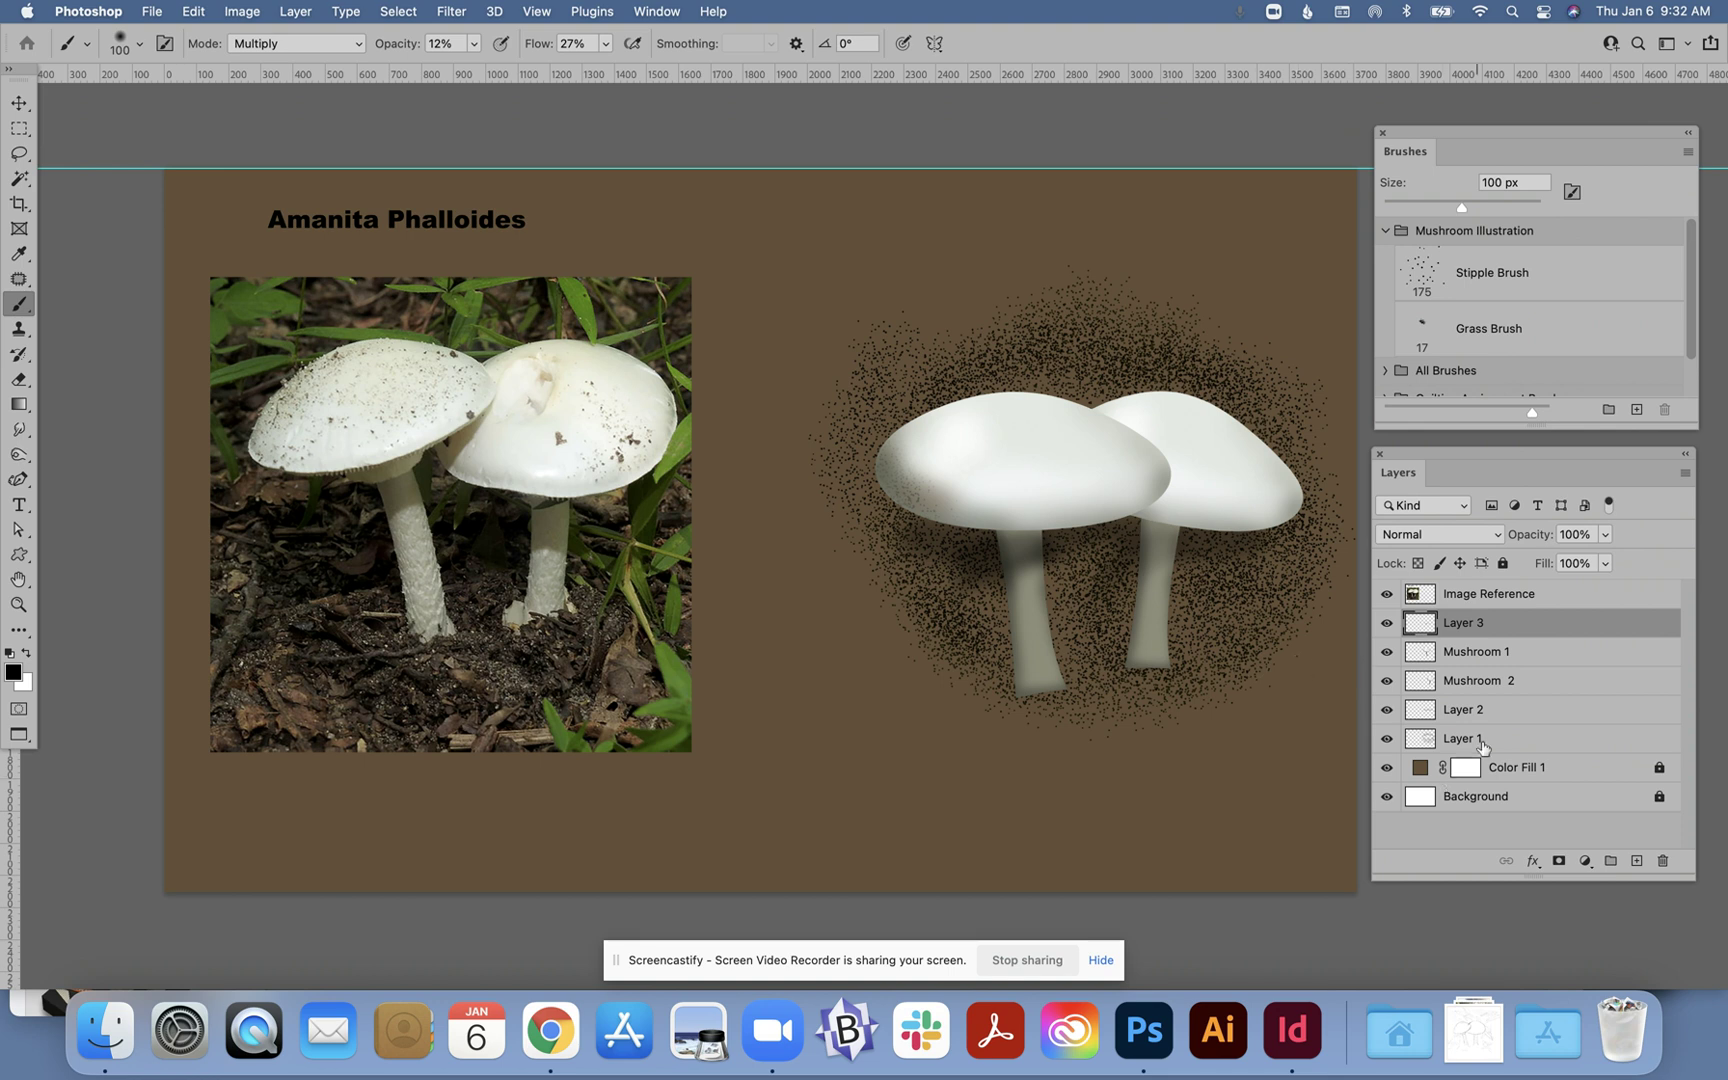
Add a new layer directly above Layer 3.
left_click(1486, 655)
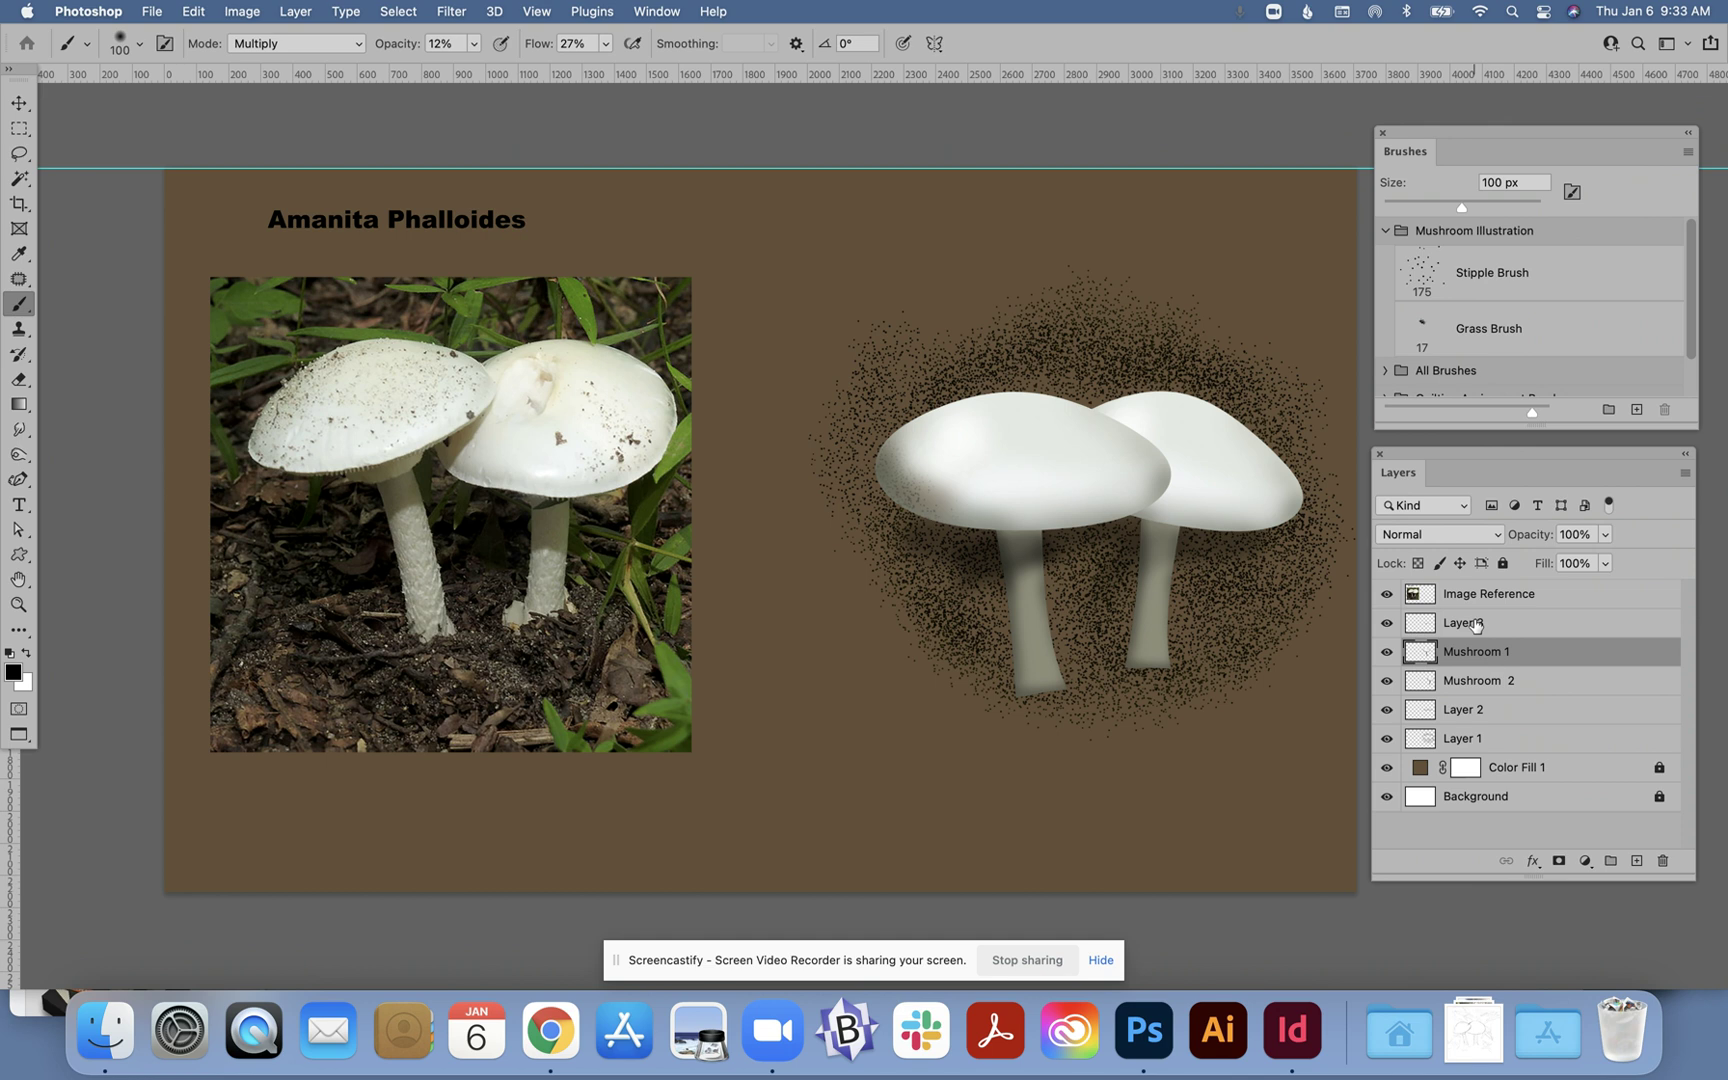
left_click(1475, 623)
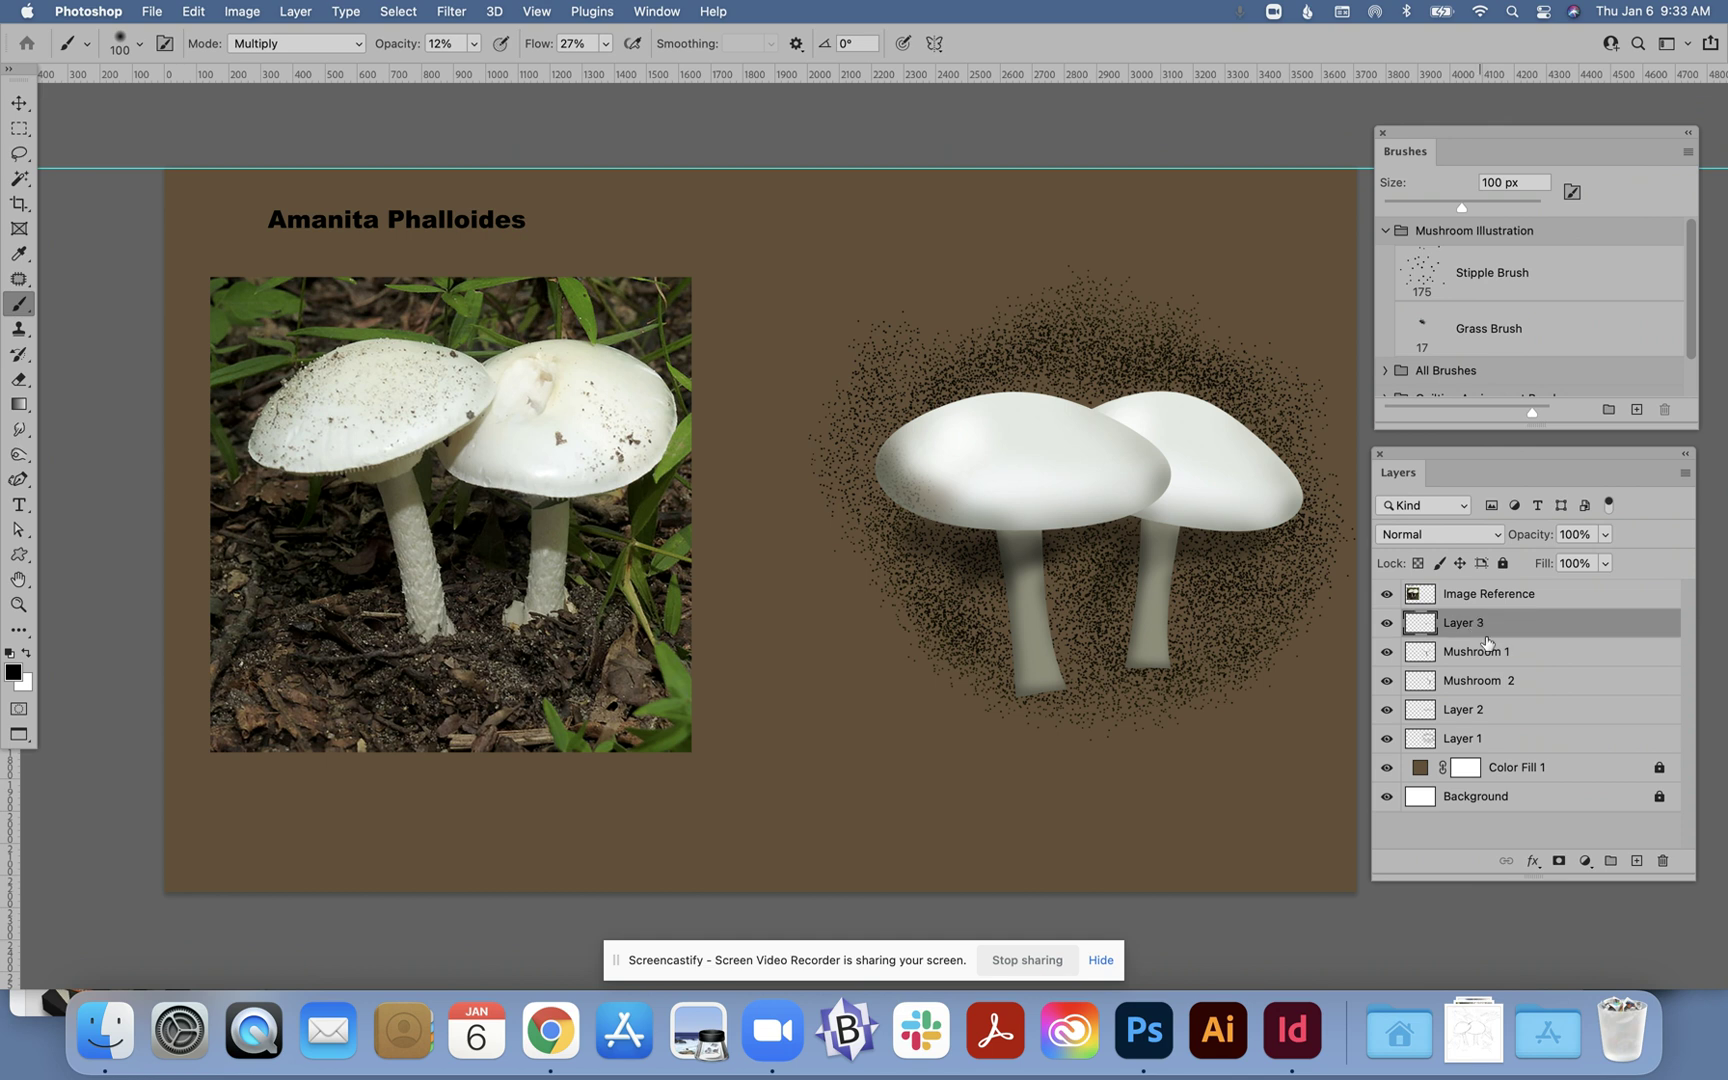
left_click(1635, 862)
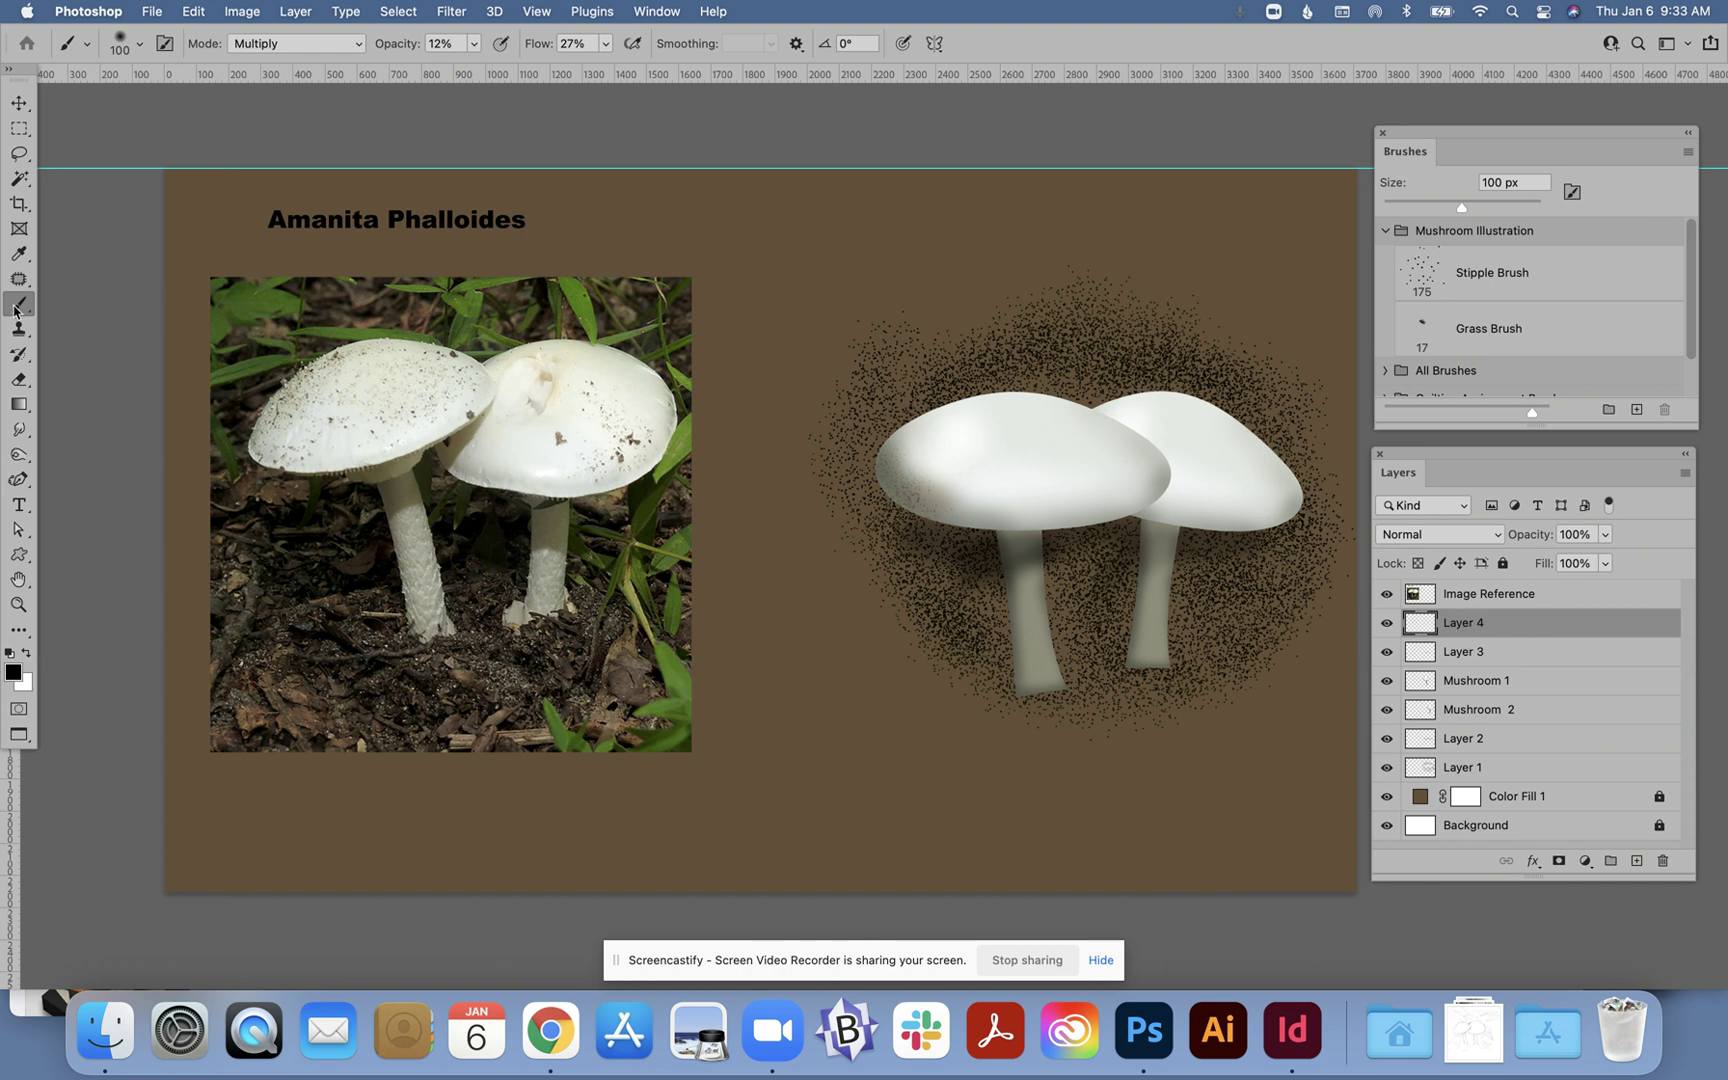
Choose the 17 px Grass Brush from the Mushroom Illustration set and paint green blades beside the front stem's base, on its outer side.
left_click(137, 44)
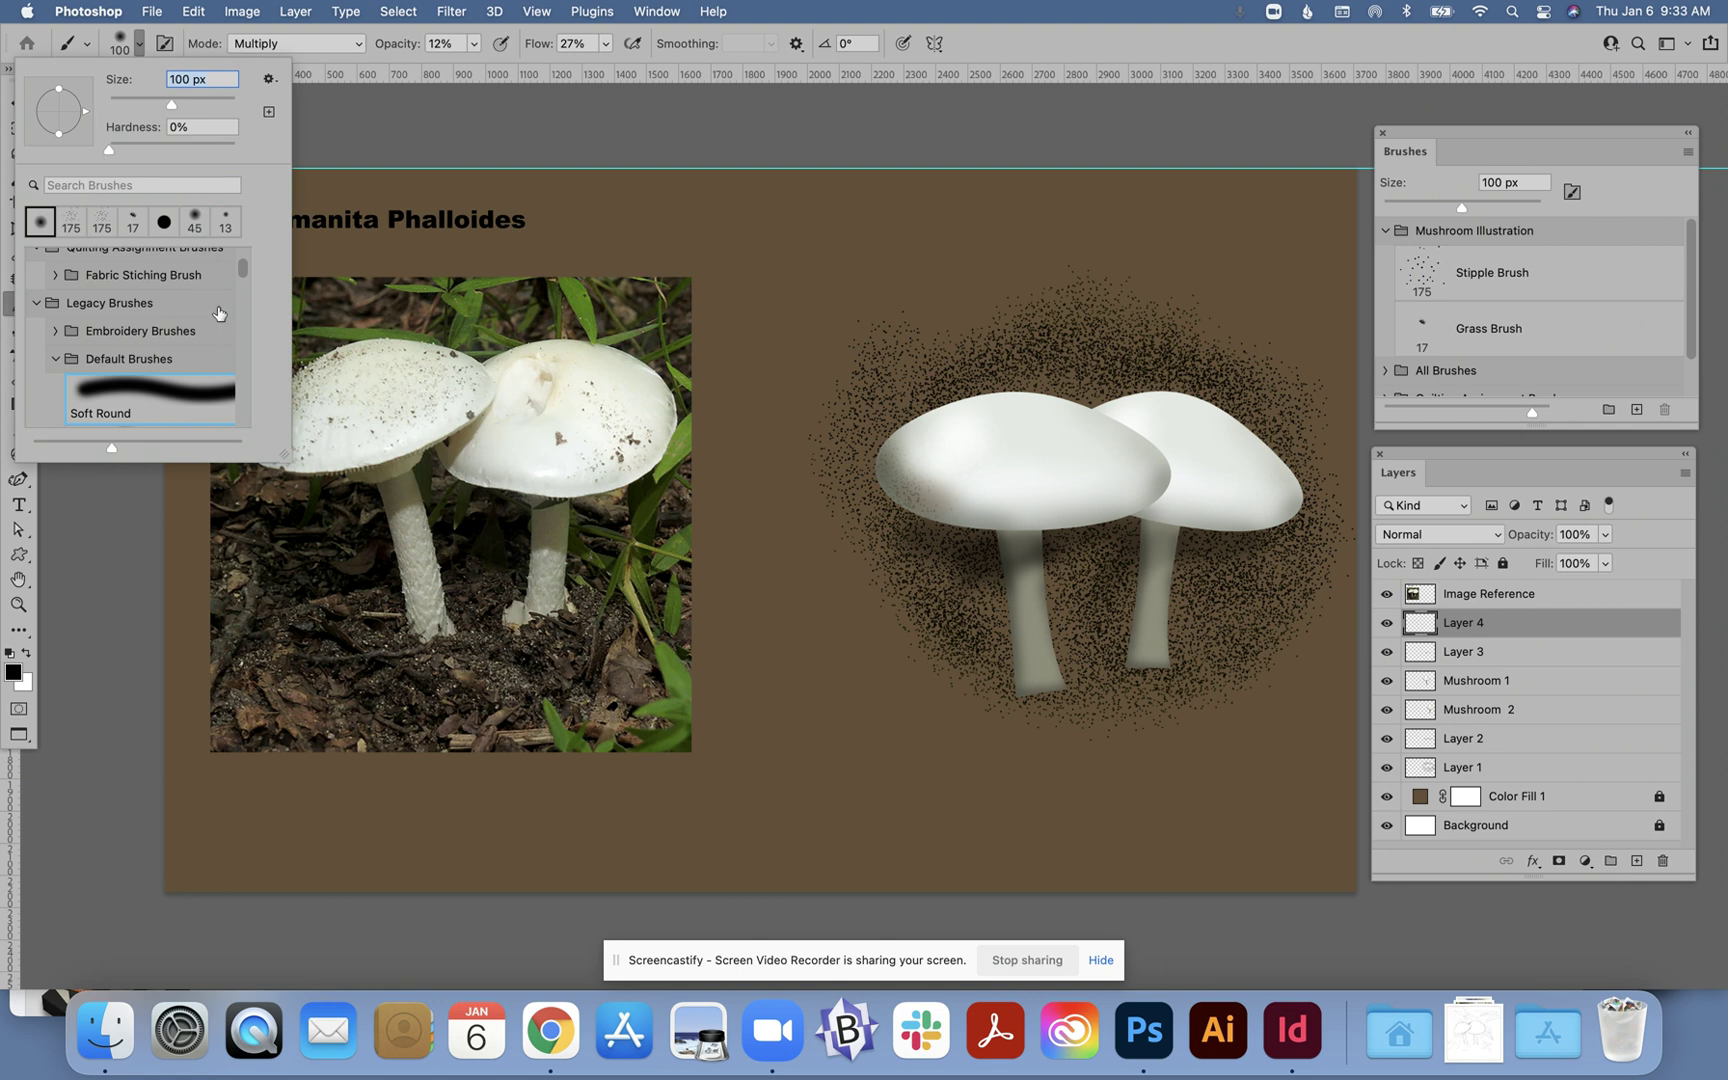
left_click_drag(242, 272, 234, 200)
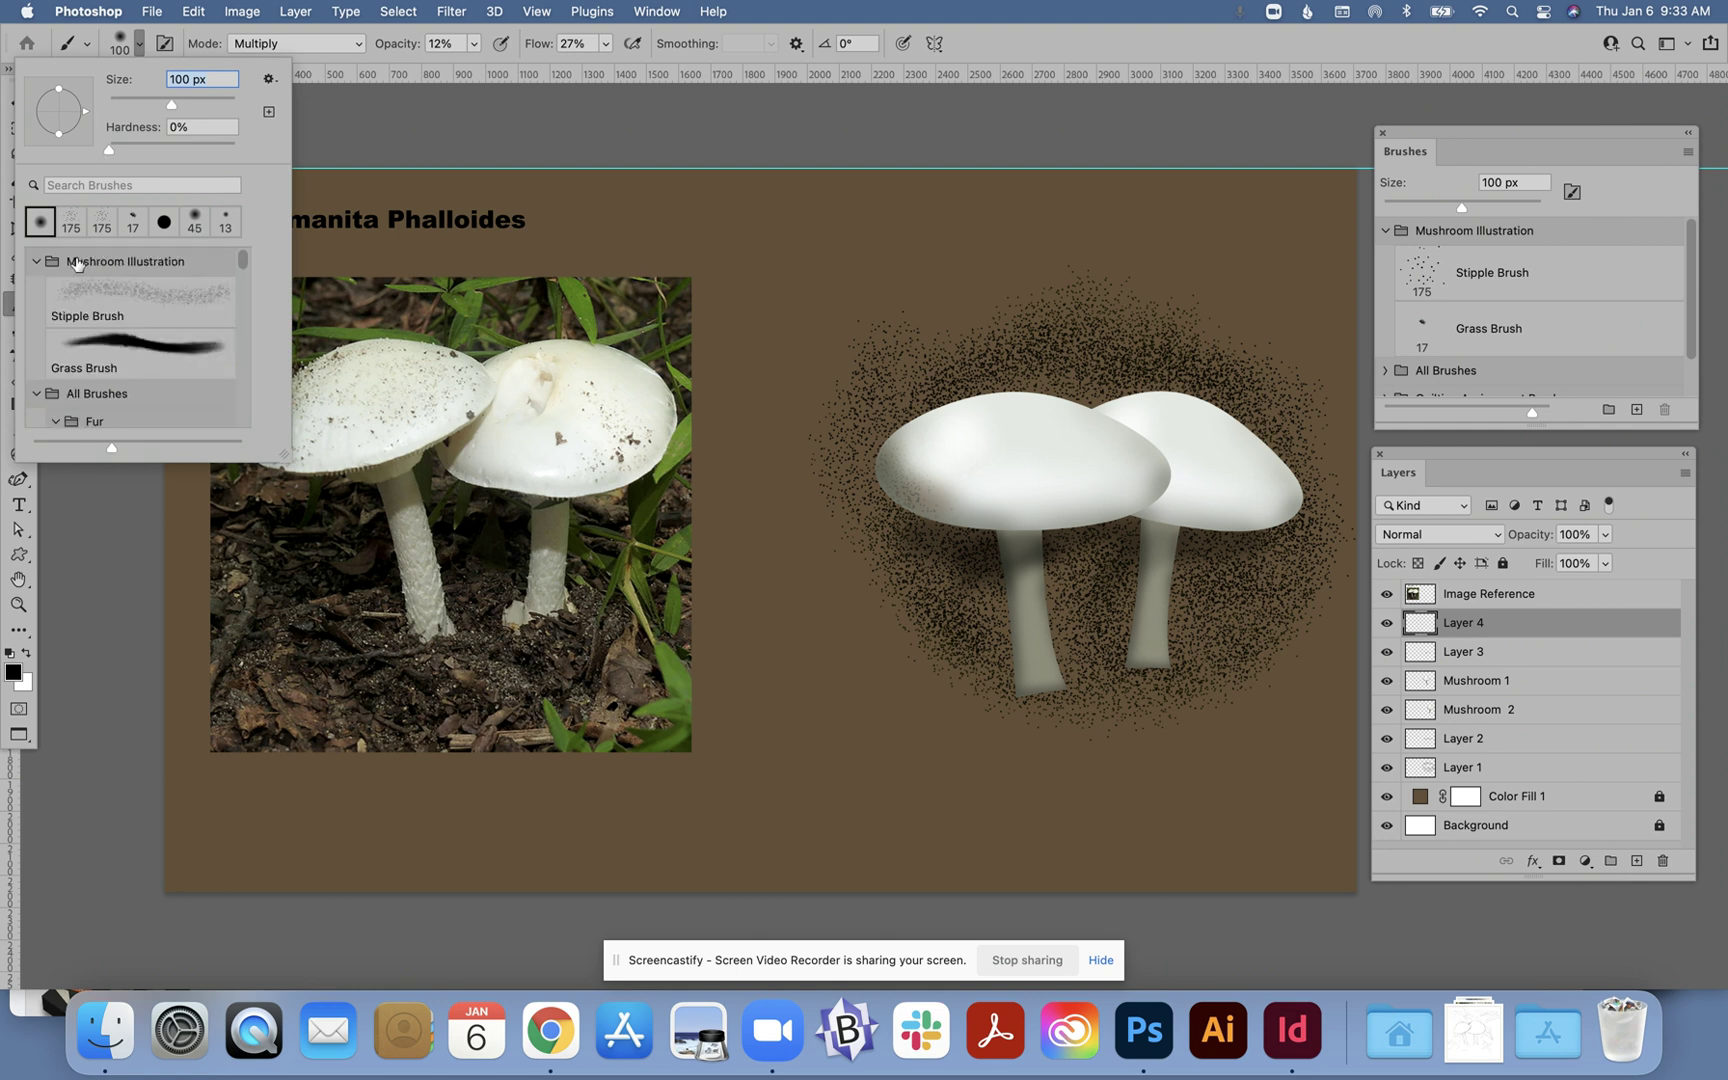
left_click(92, 346)
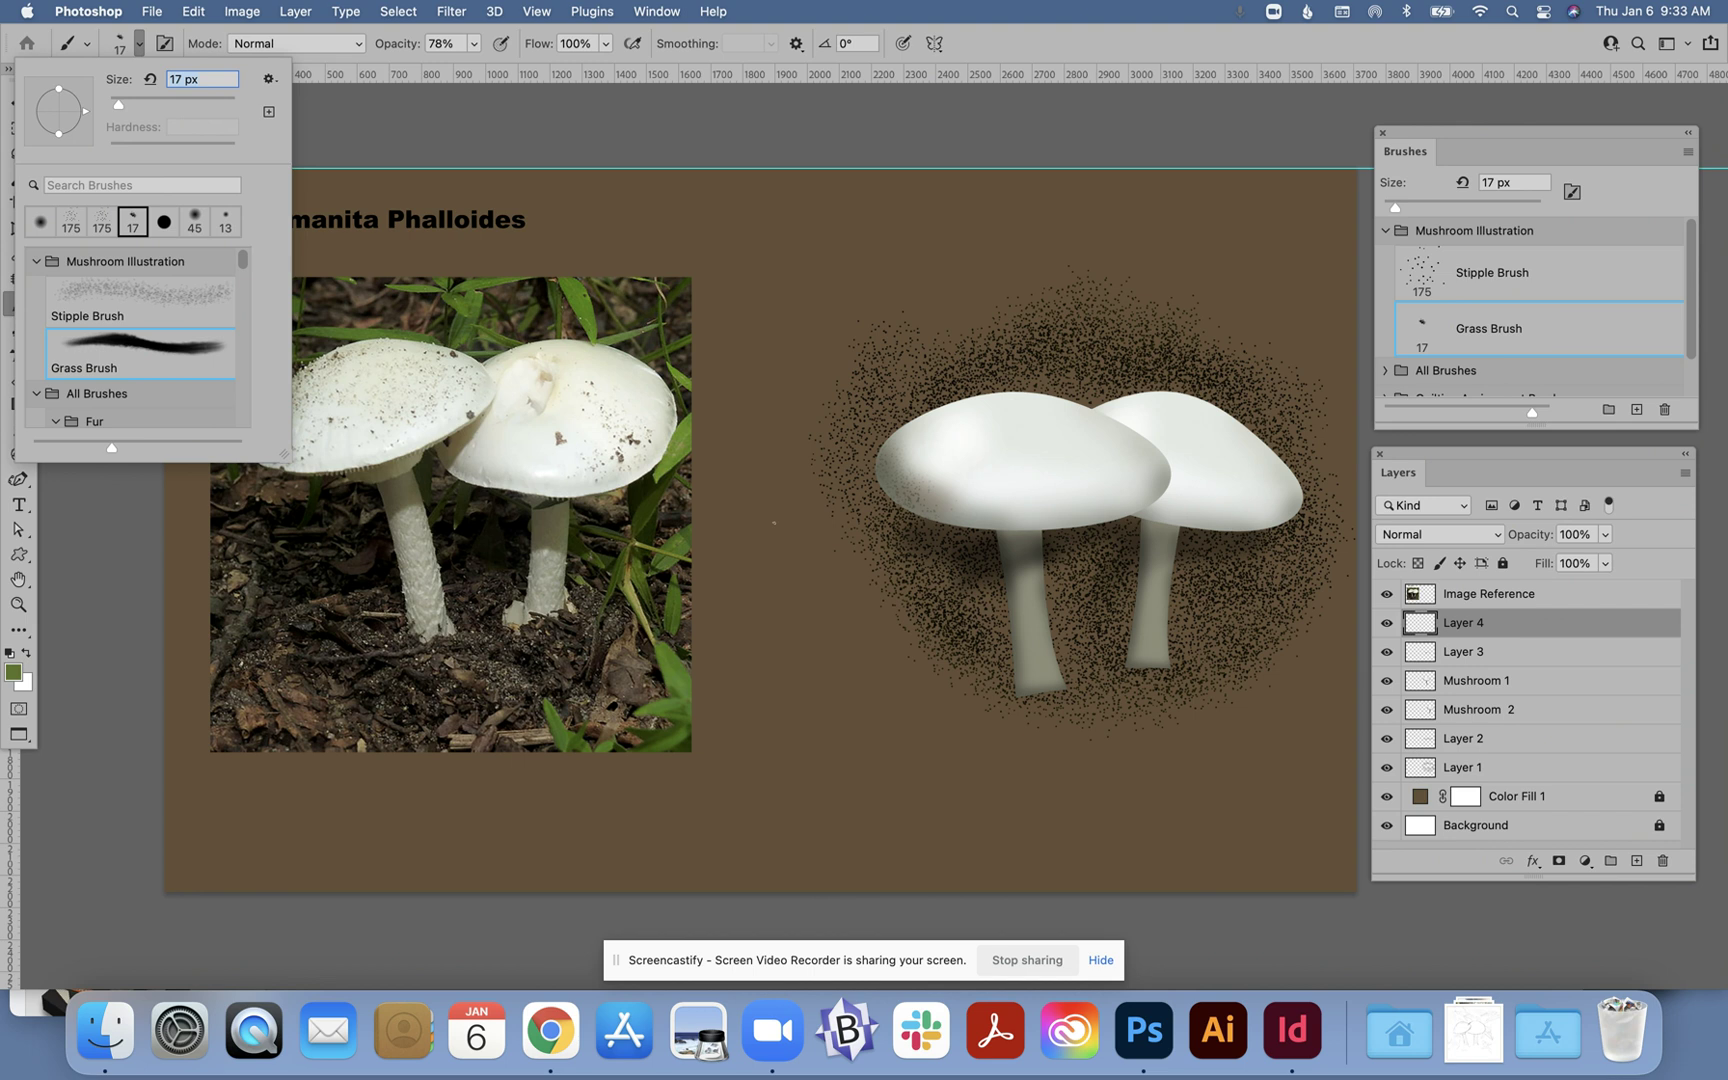
key("Return")
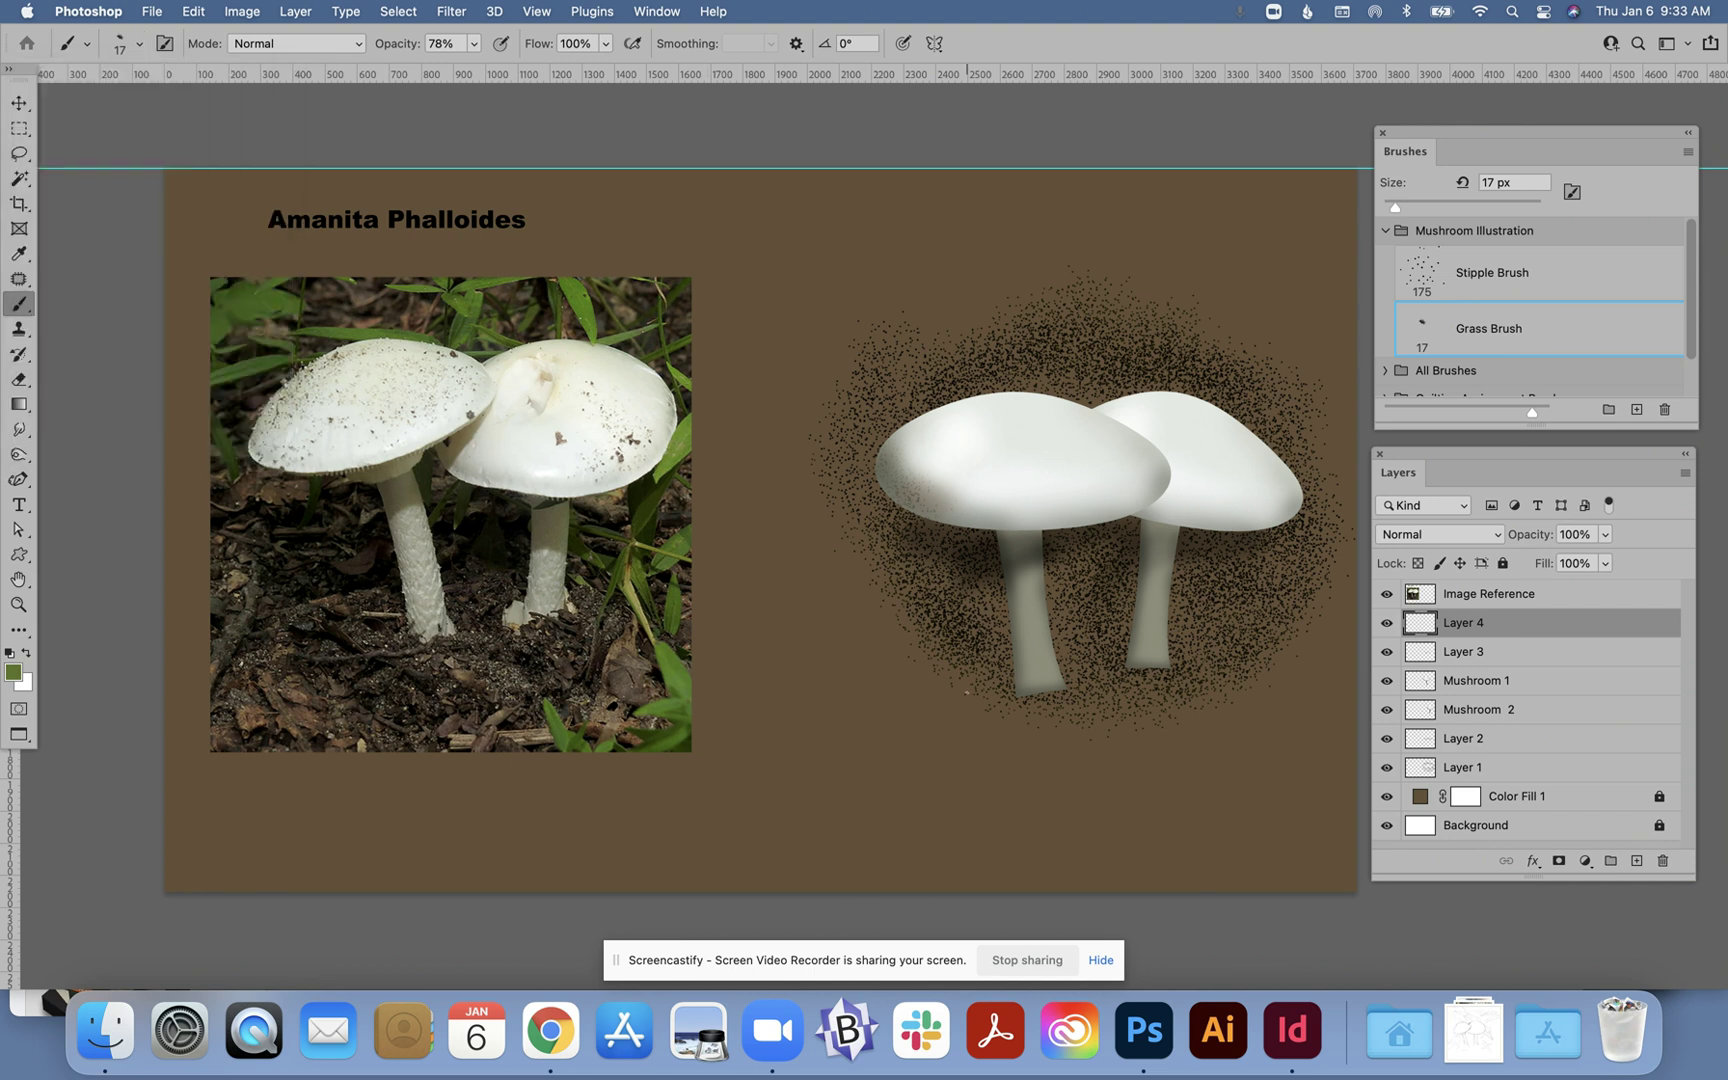
left_click_drag(974, 693, 964, 624)
left_click_drag(980, 695, 969, 618)
Review the Grass Brush's Color Dynamics settings.
left_click(1572, 192)
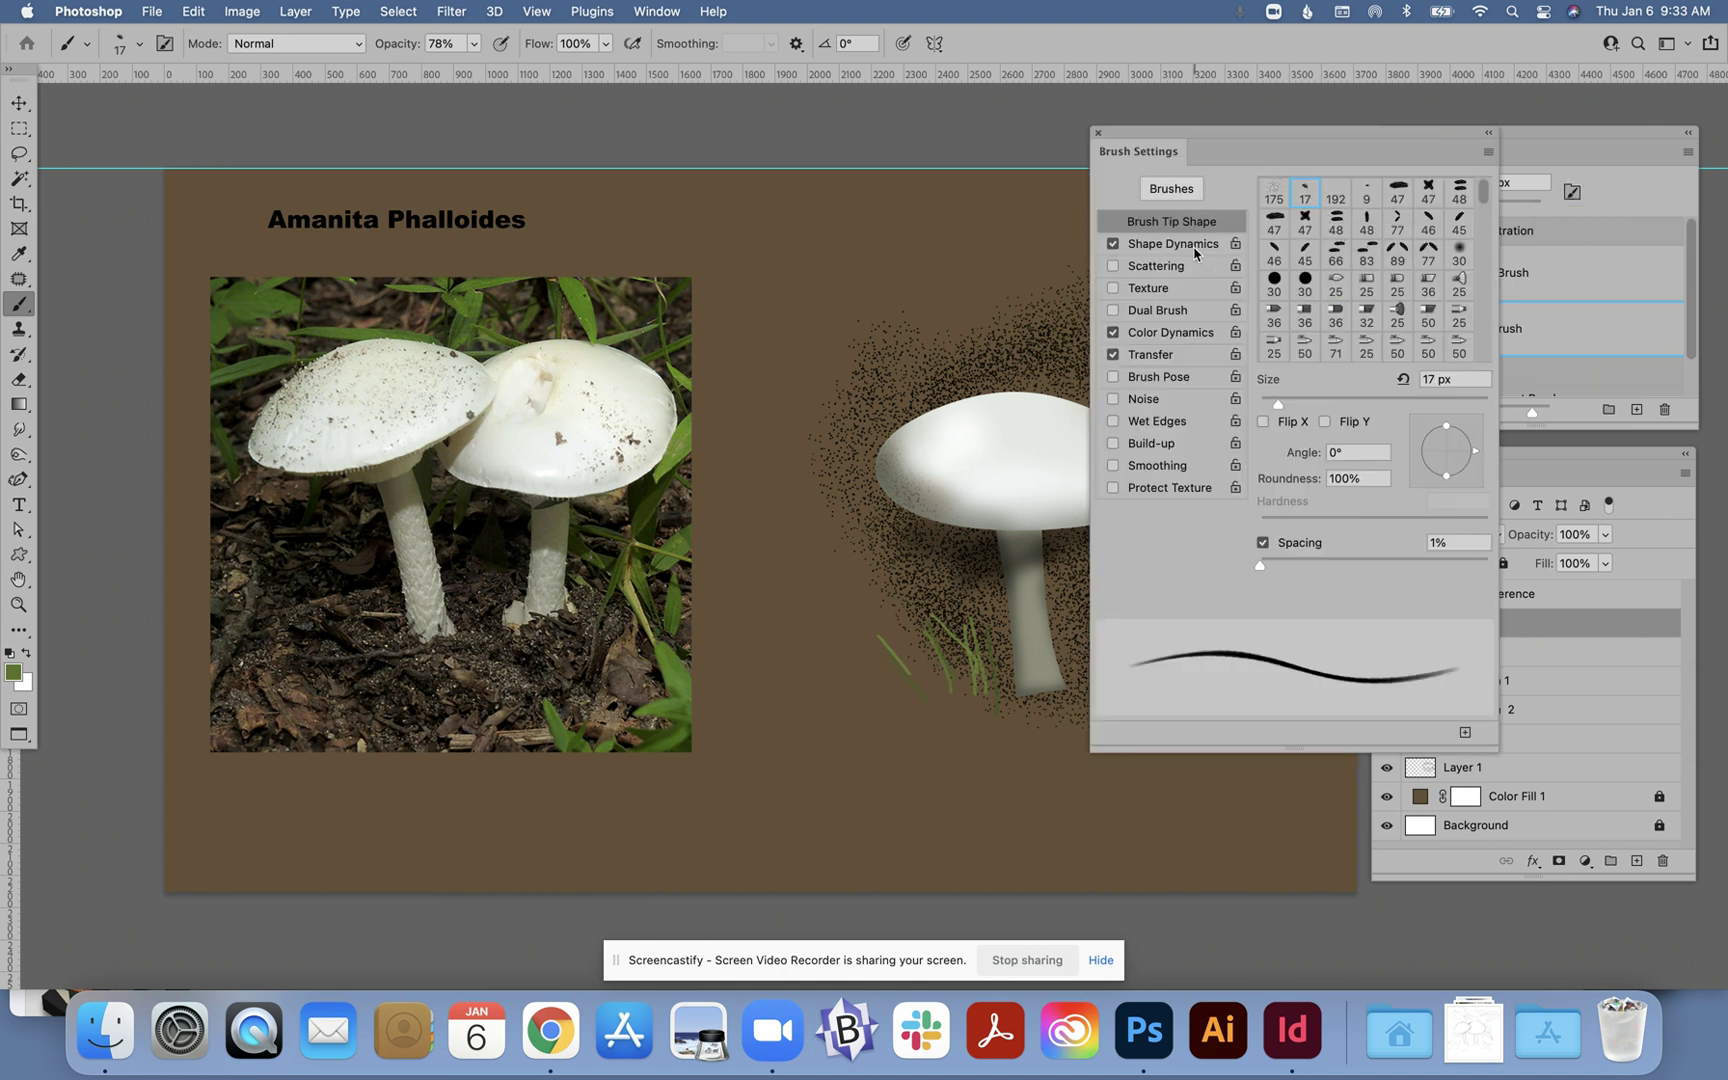
left_click(1185, 333)
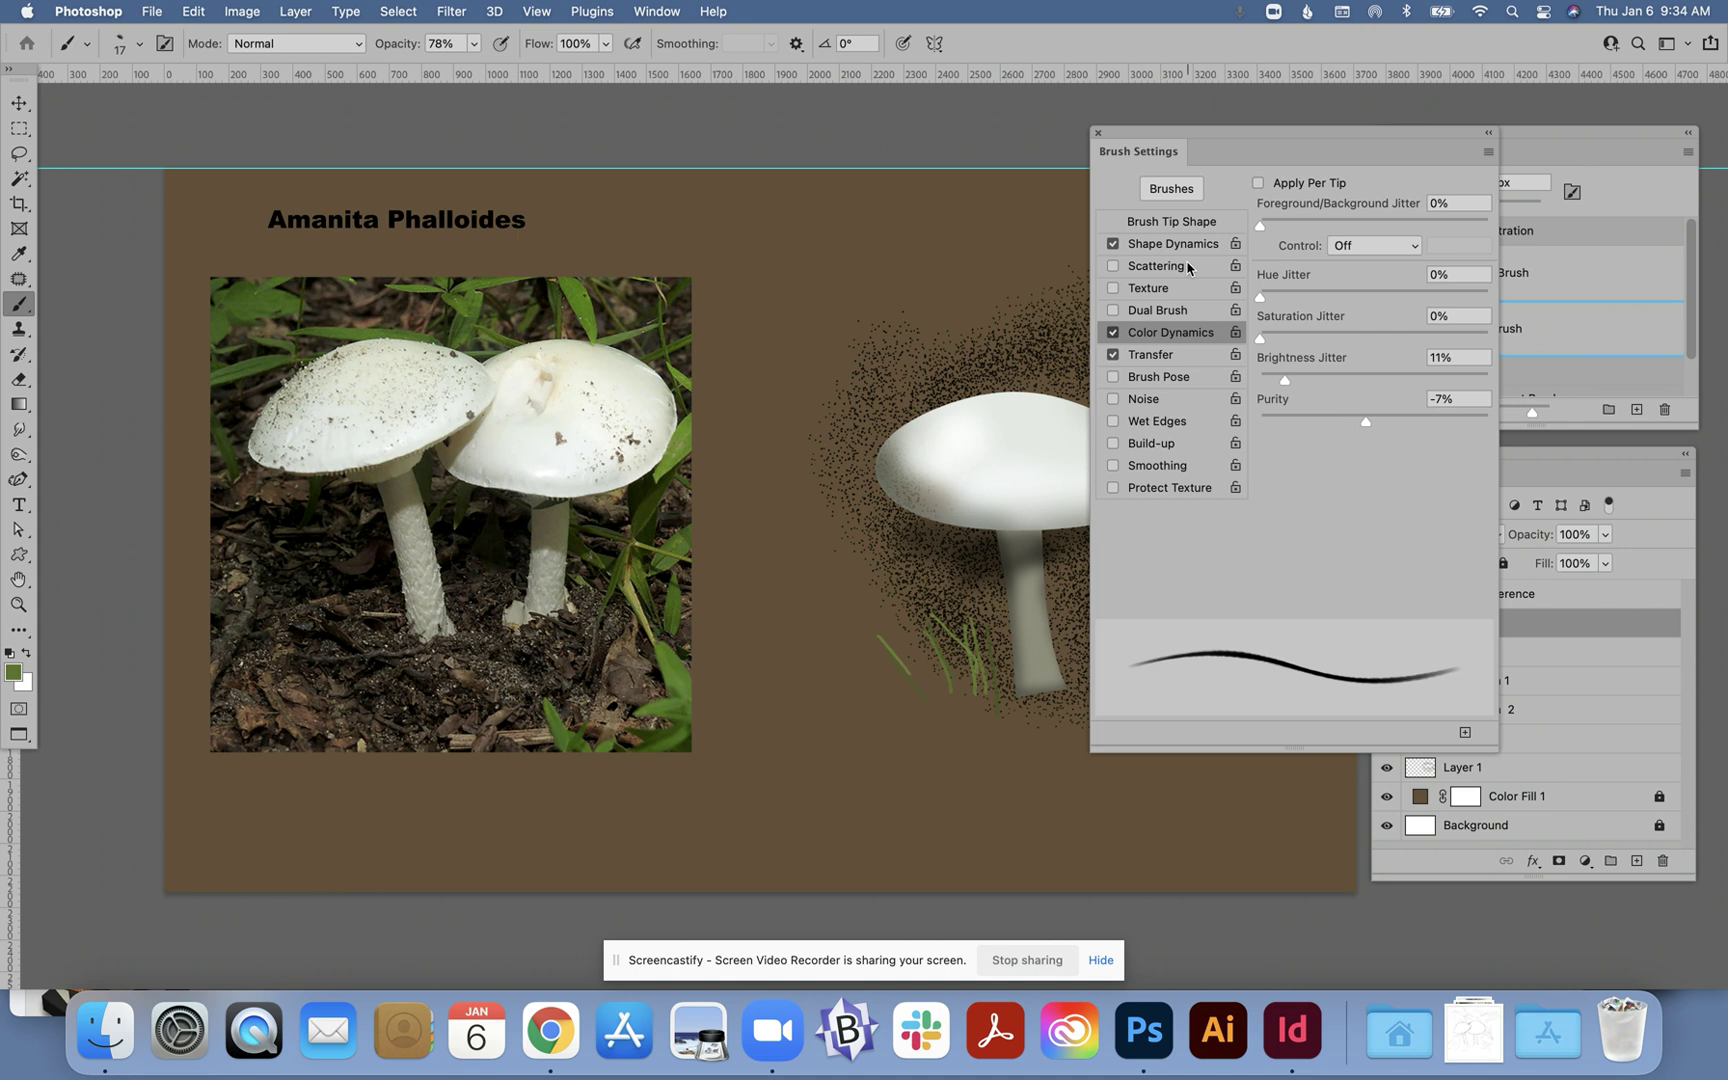
left_click(1099, 131)
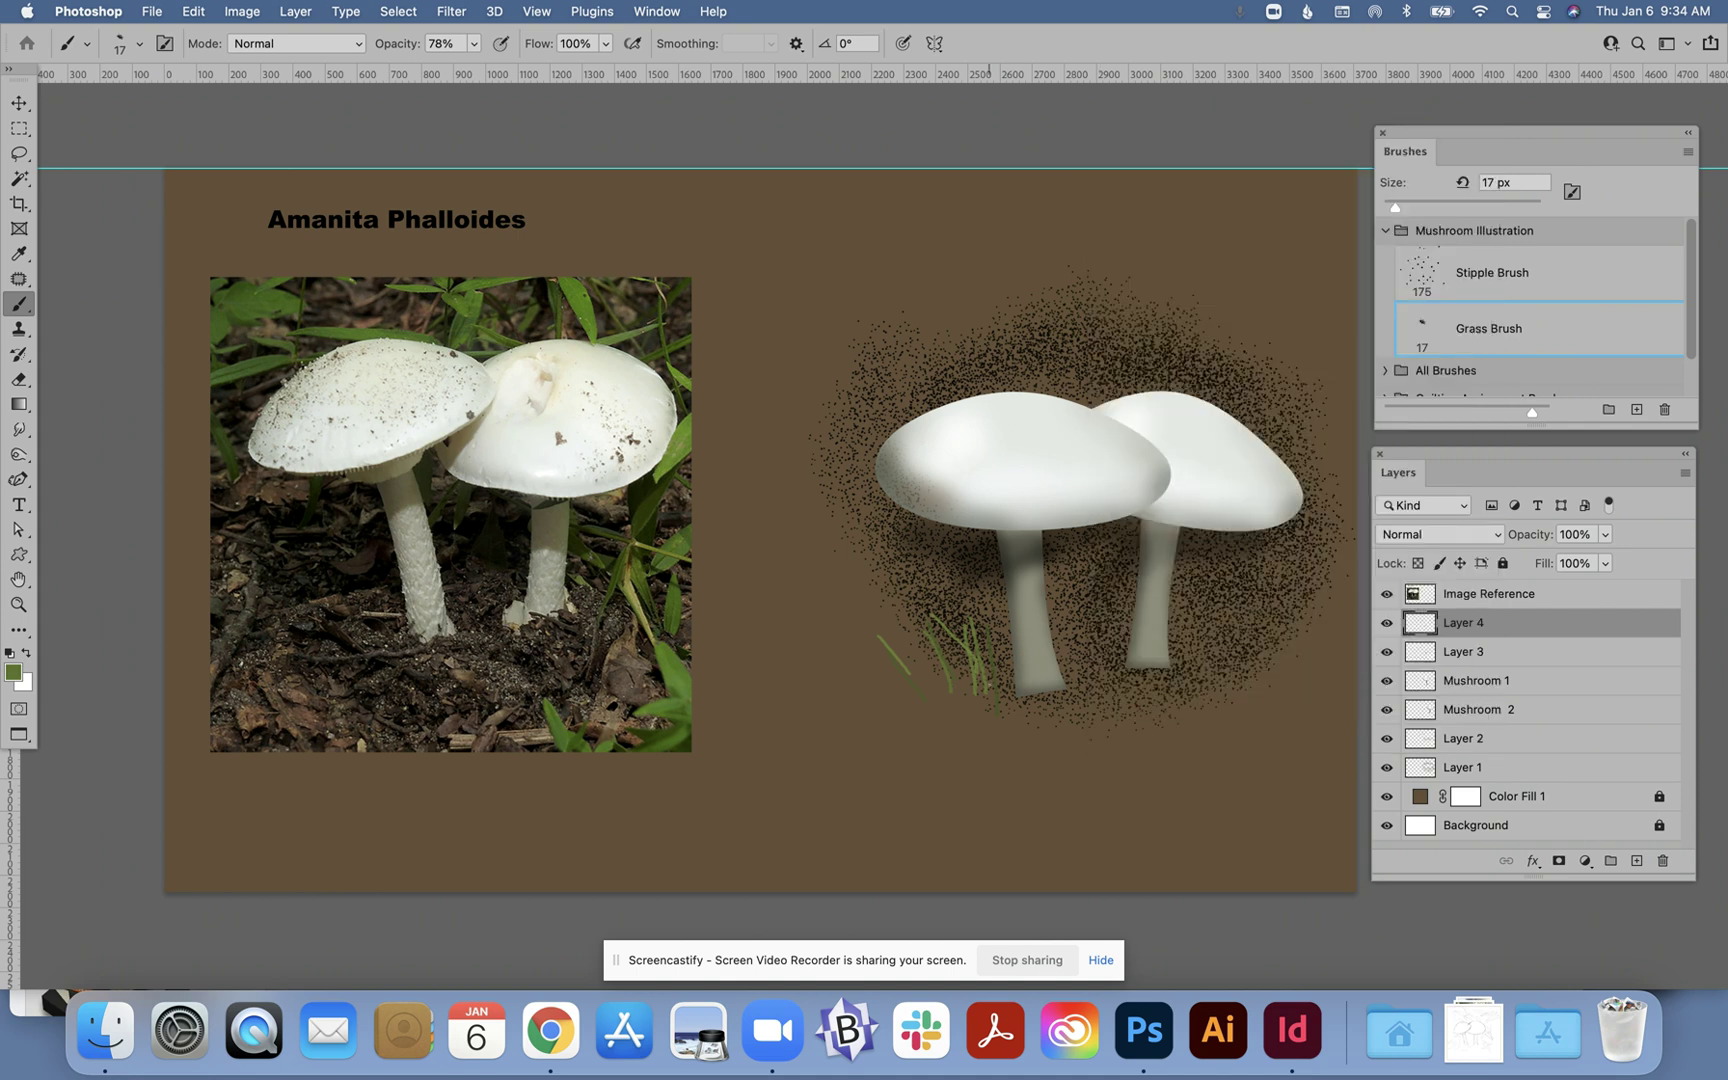
Paint more grass blades beside the front stem and across the bases of both stems.
left_click_drag(982, 657, 976, 592)
left_click_drag(954, 695, 962, 603)
left_click_drag(1031, 686, 1030, 616)
left_click_drag(1039, 686, 1036, 625)
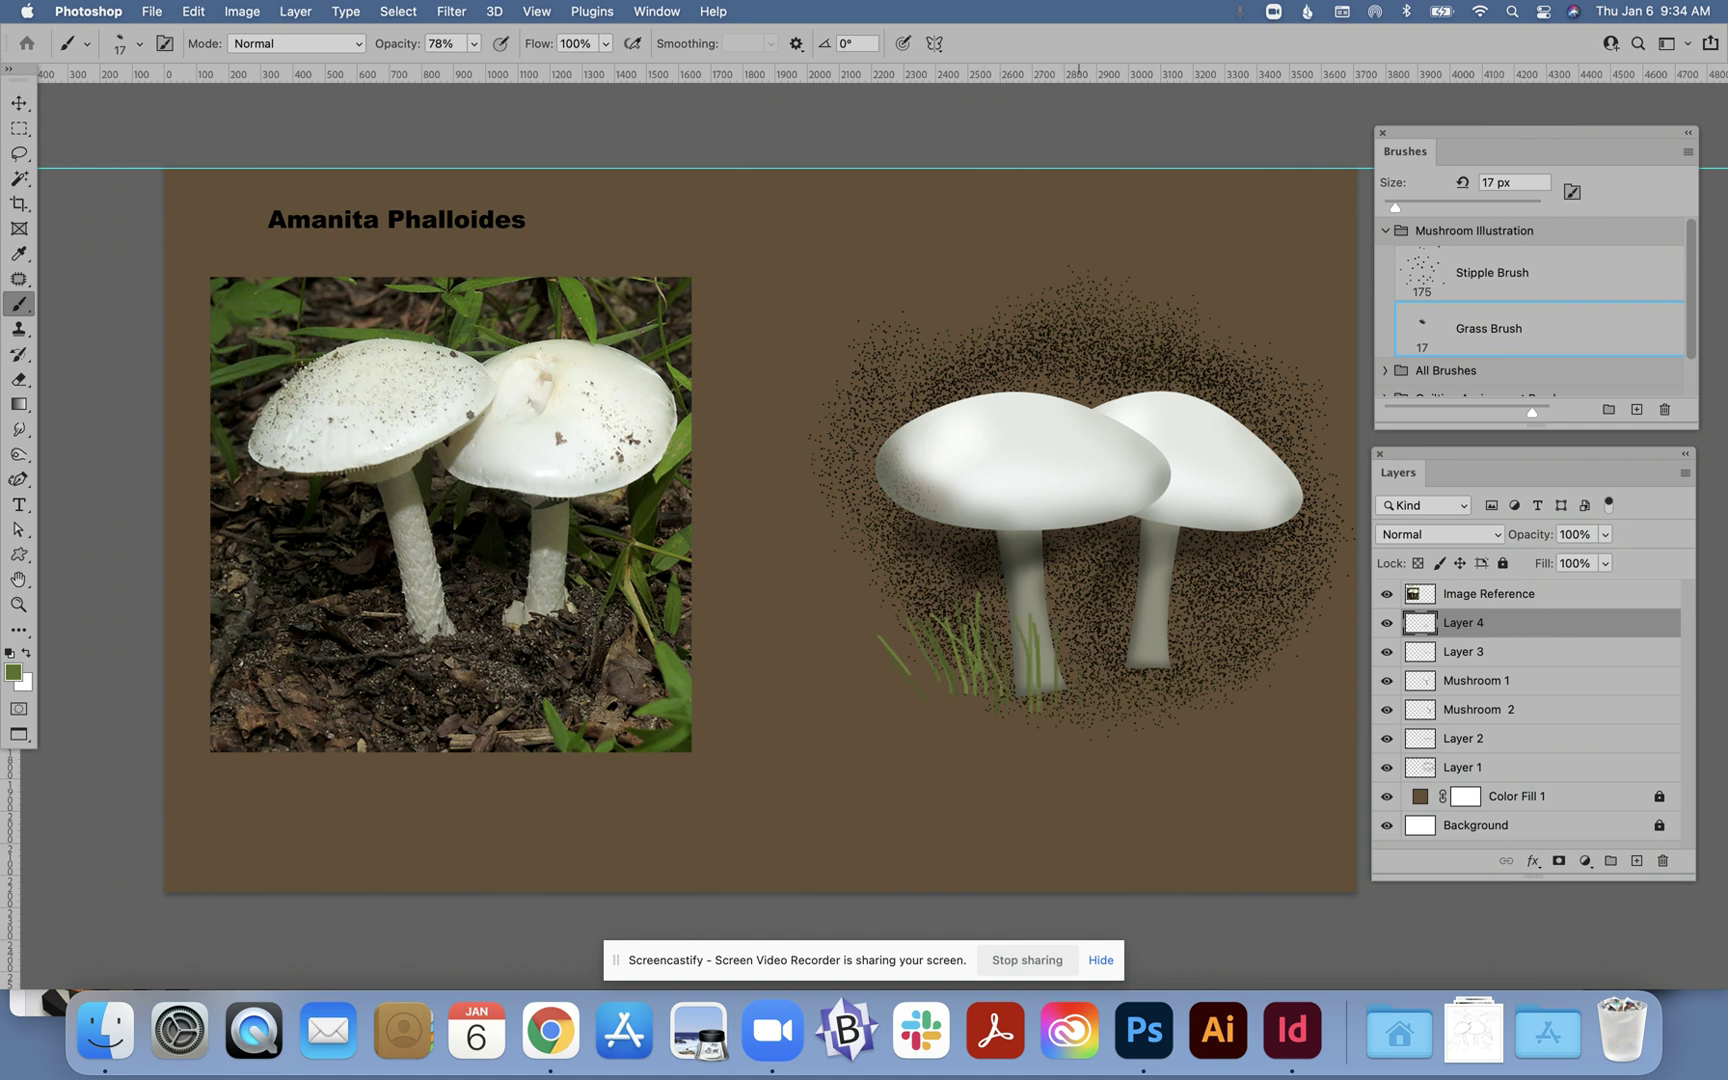
mouse_move(1070, 694)
left_mouse_down()
mouse_move(1055, 618)
mouse_move(1087, 645)
mouse_move(1095, 629)
mouse_move(1095, 646)
mouse_move(1106, 618)
mouse_move(1129, 667)
mouse_move(1168, 629)
mouse_move(1174, 664)
left_mouse_up()
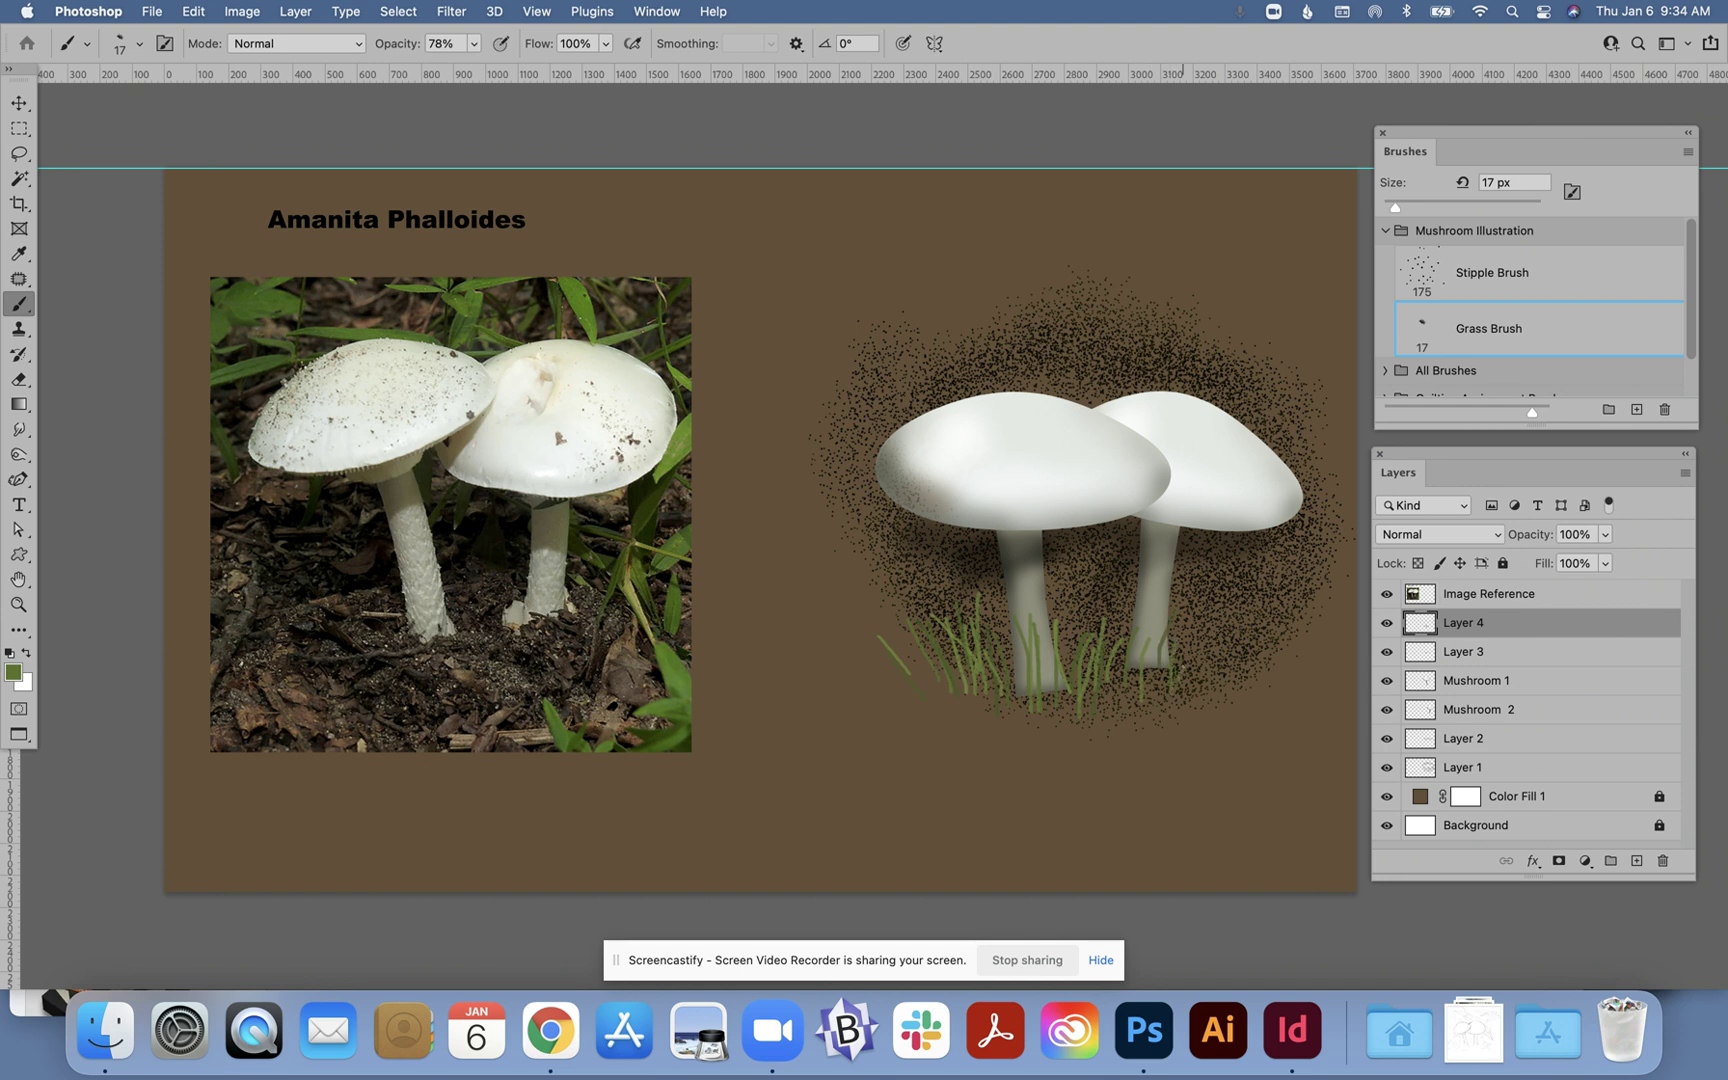
Add a new layer directly above Layer 1 and paint grass blades behind both mushroom stems.
left_click(1481, 770)
key("shift+alt+m")
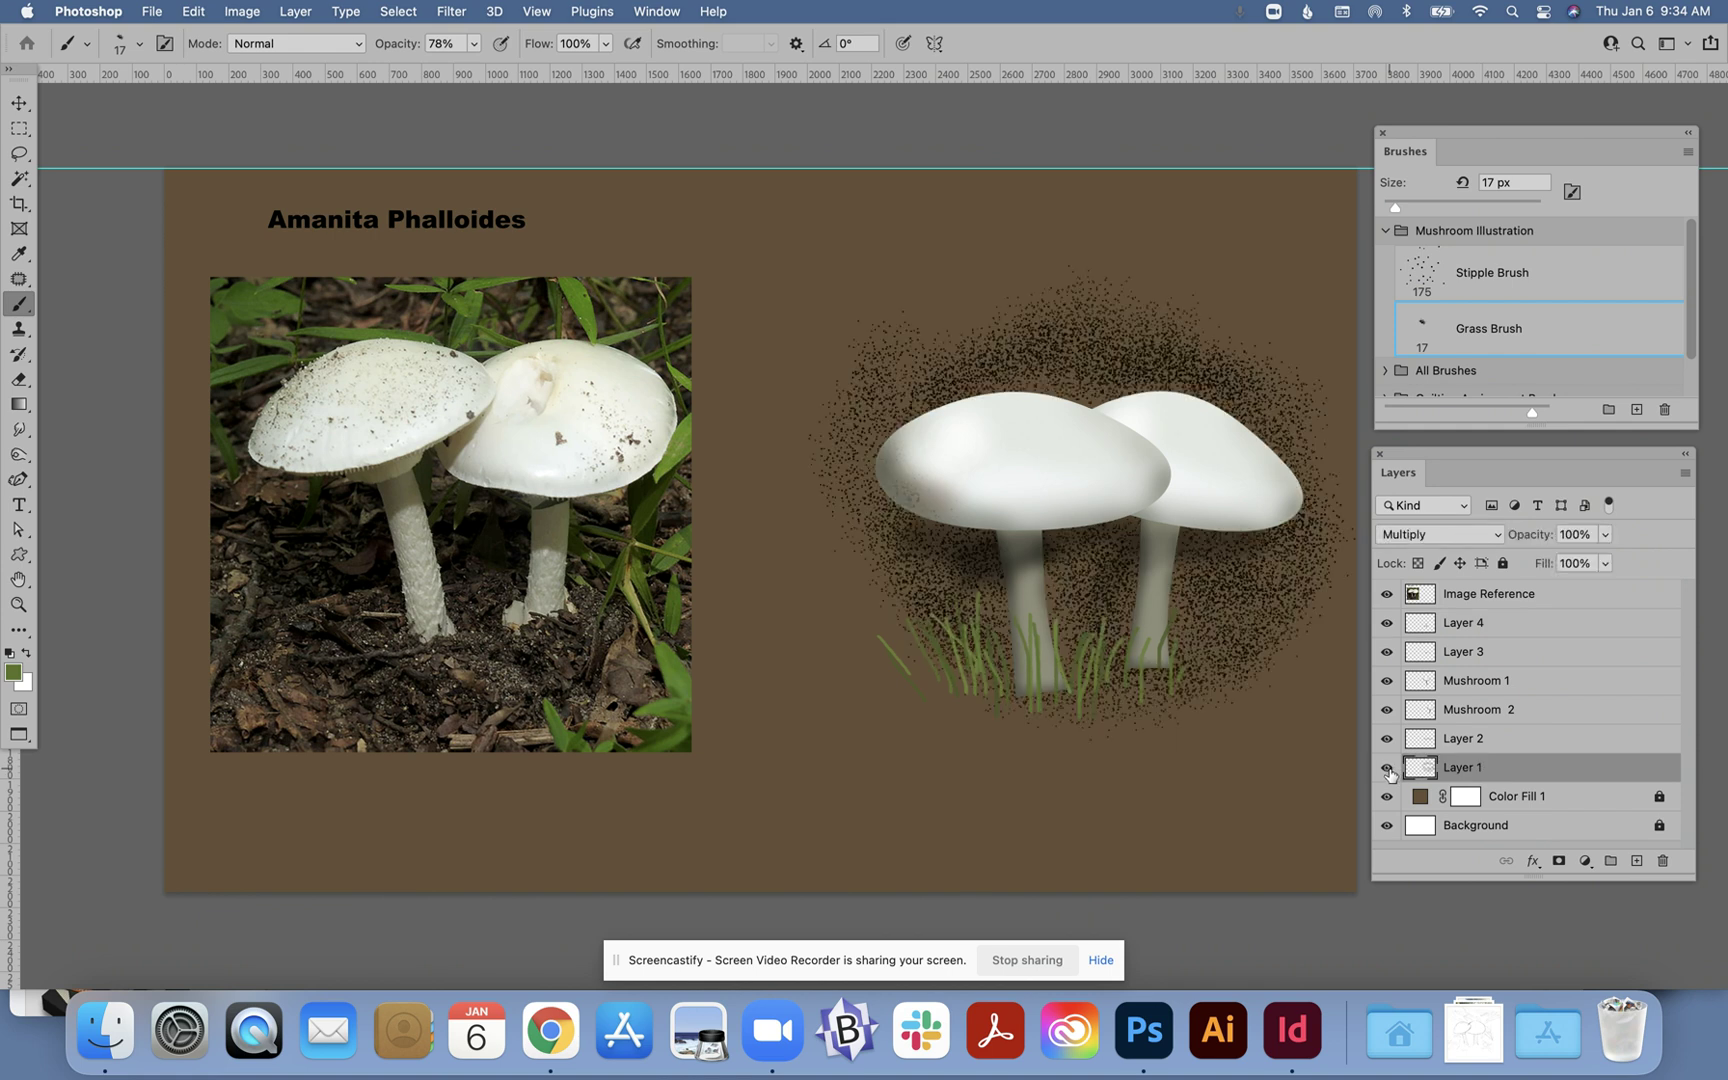
left_click(1635, 862)
mouse_move(1222, 601)
left_mouse_down()
mouse_move(1183, 642)
mouse_move(1189, 543)
left_mouse_up()
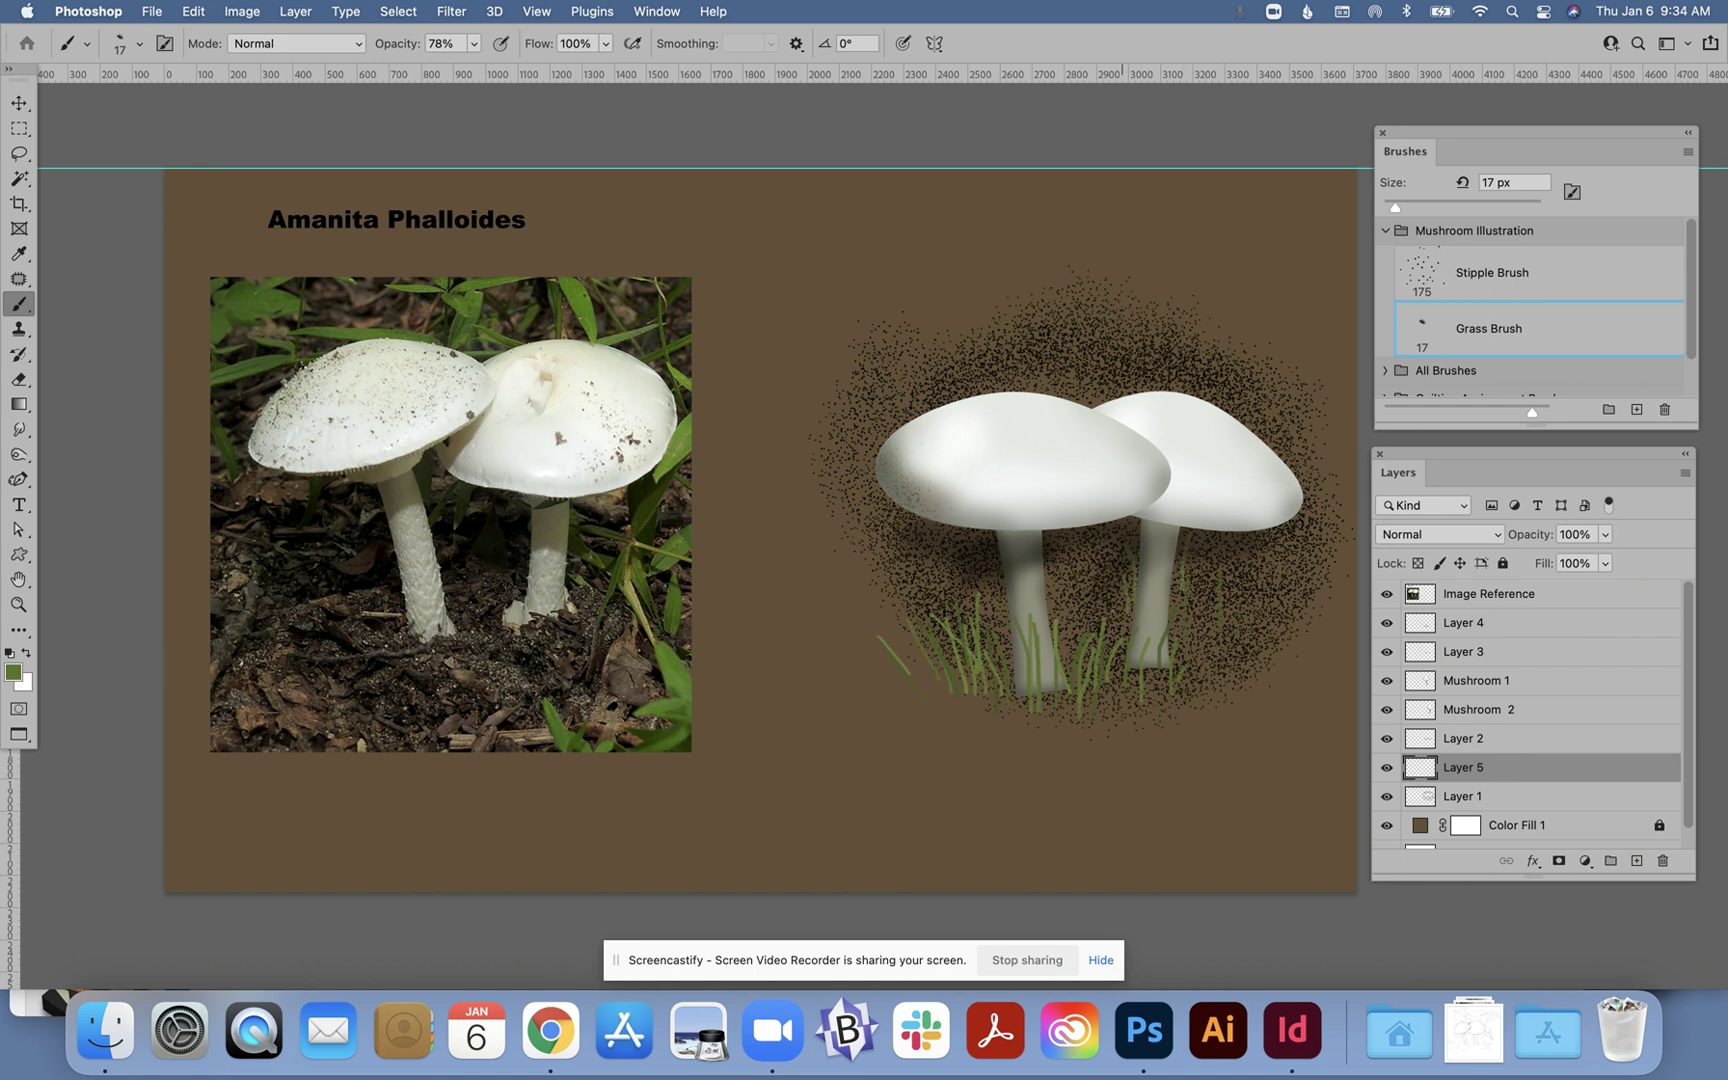
left_click_drag(1068, 617, 1048, 558)
mouse_move(980, 620)
left_mouse_down()
mouse_move(989, 600)
mouse_move(917, 577)
mouse_move(920, 595)
left_mouse_up()
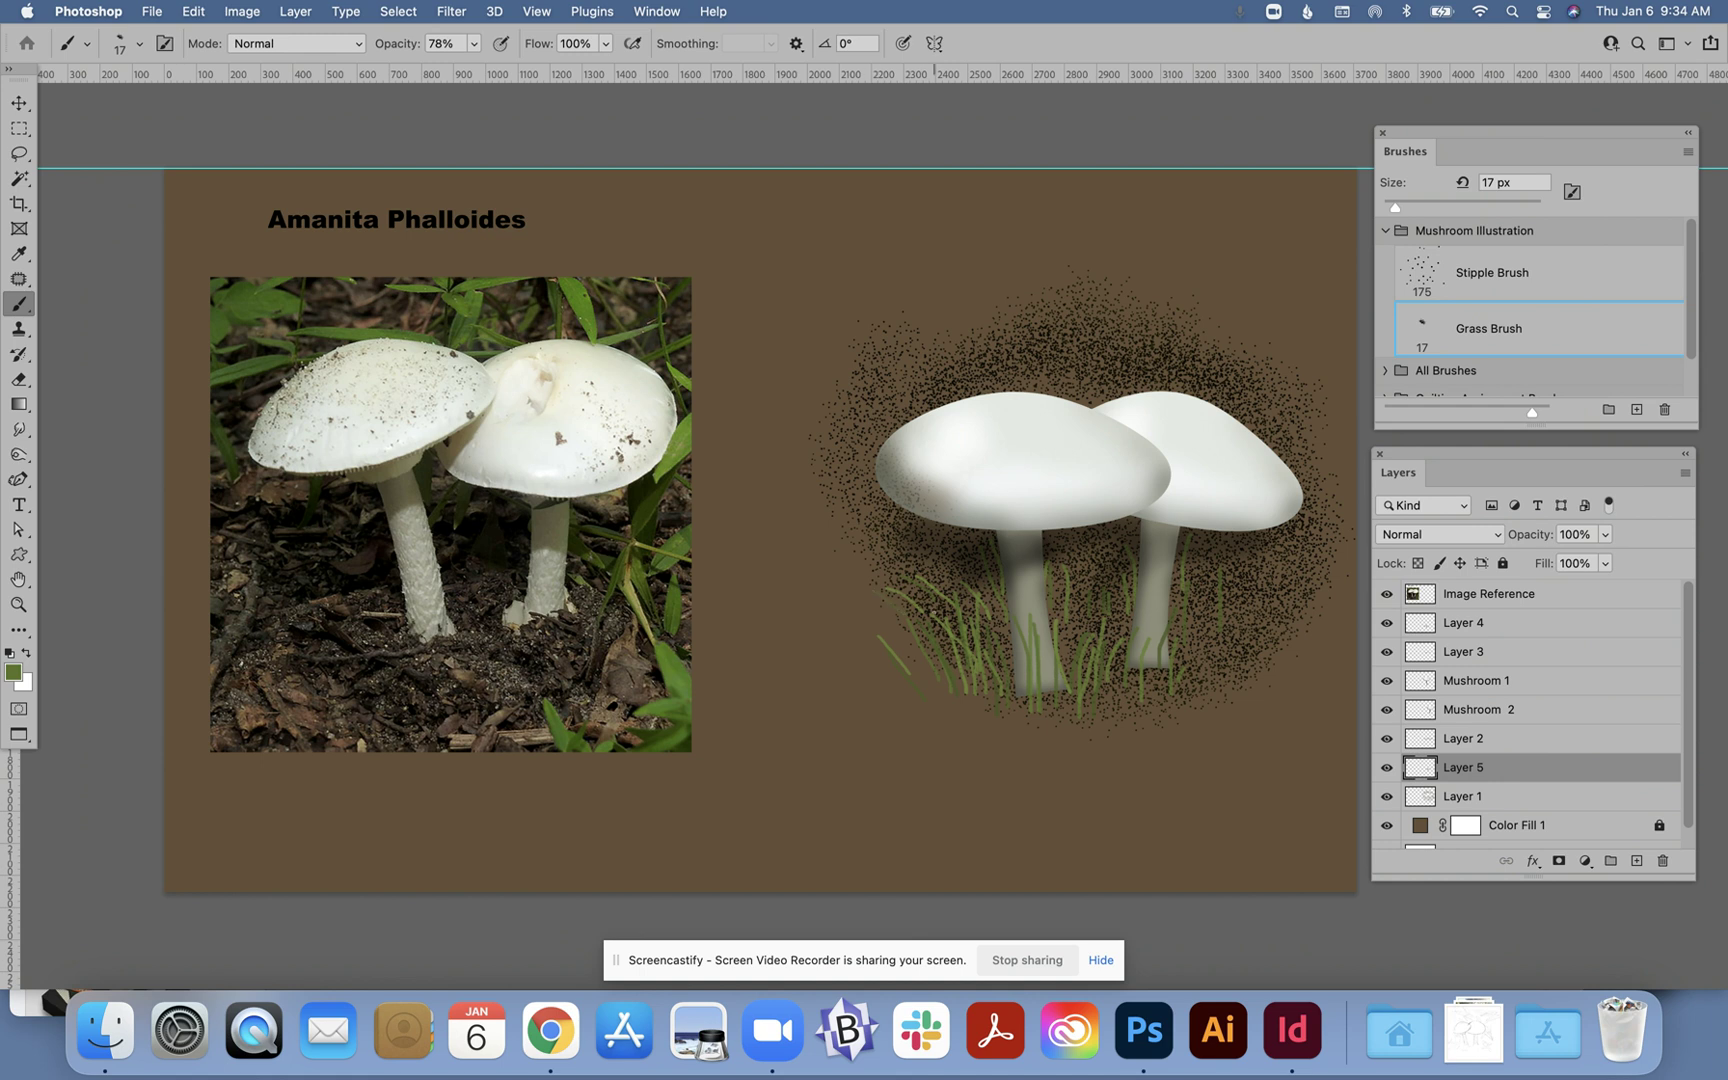